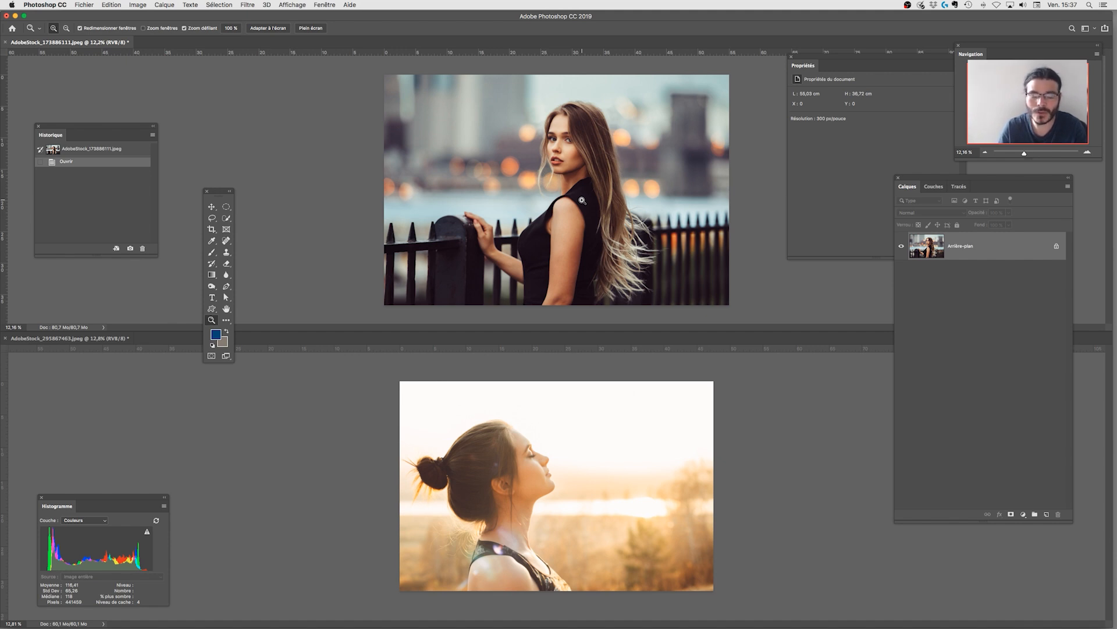
# - Consolidate all open images into tabs and bring up AdobeStock_295867463.jpeg at a larger zoom
pyautogui.click(328, 4)
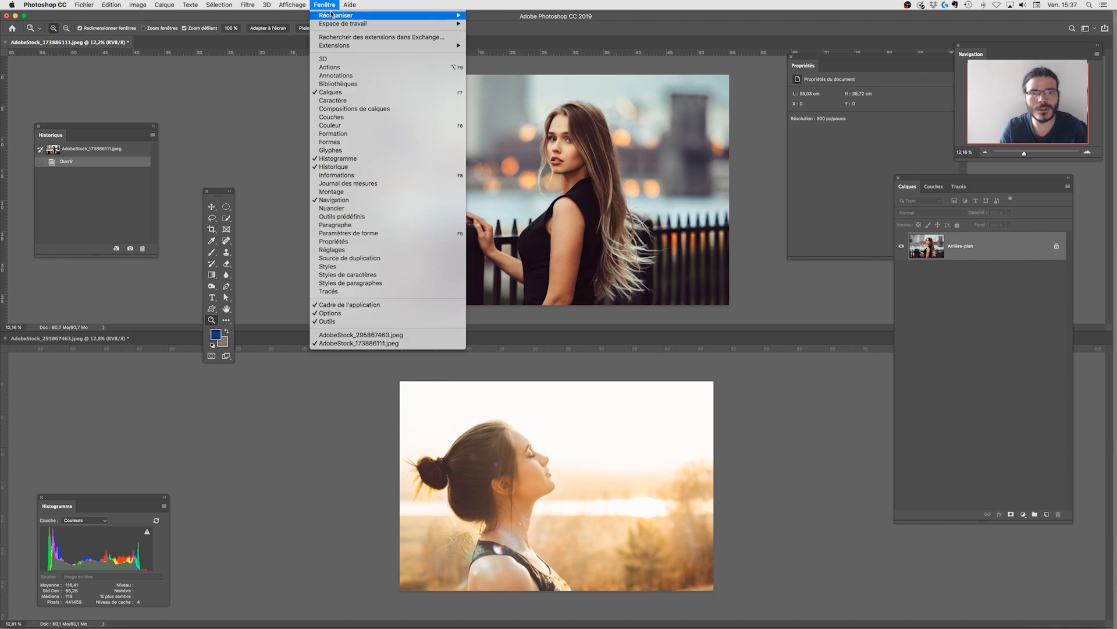
pyautogui.moveTo(335, 15)
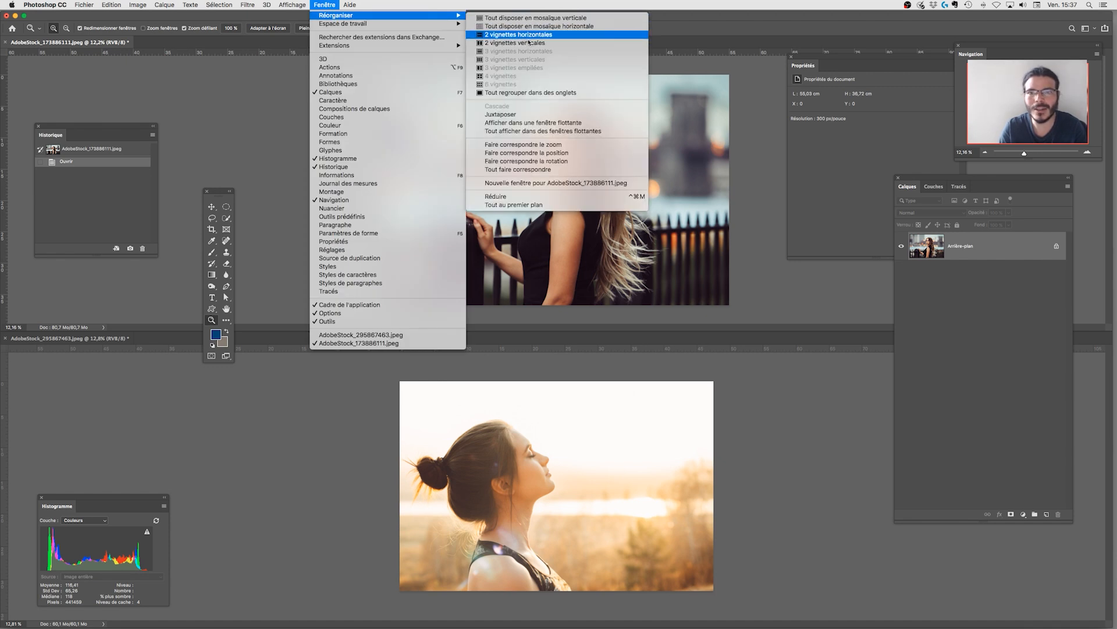
pyautogui.click(527, 92)
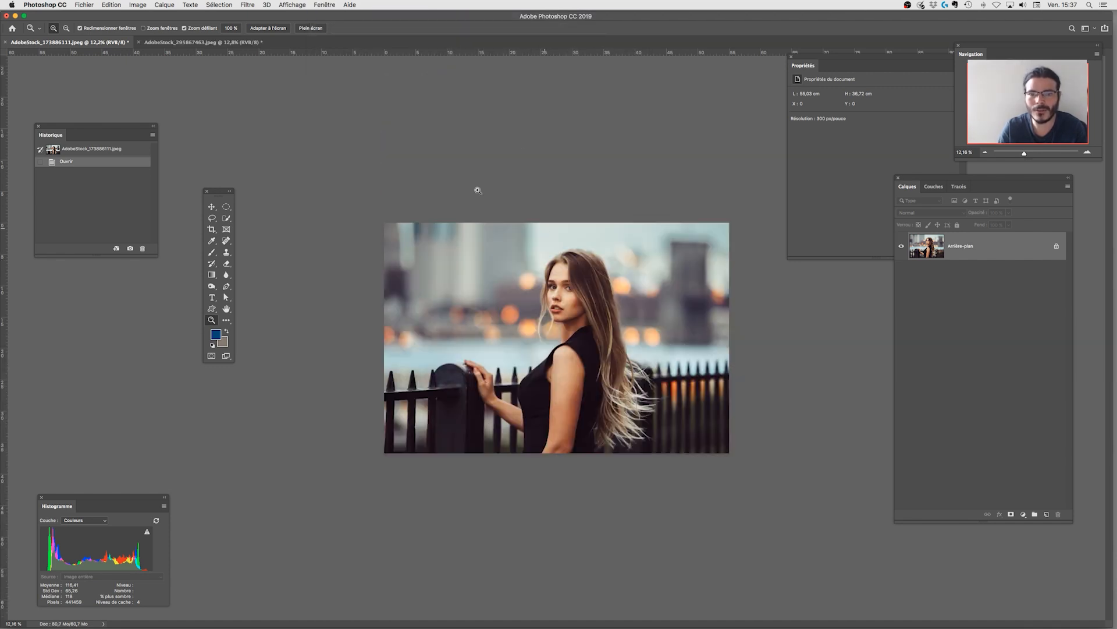
pyautogui.click(204, 42)
pyautogui.moveTo(603, 367); pyautogui.dragTo(625, 375)
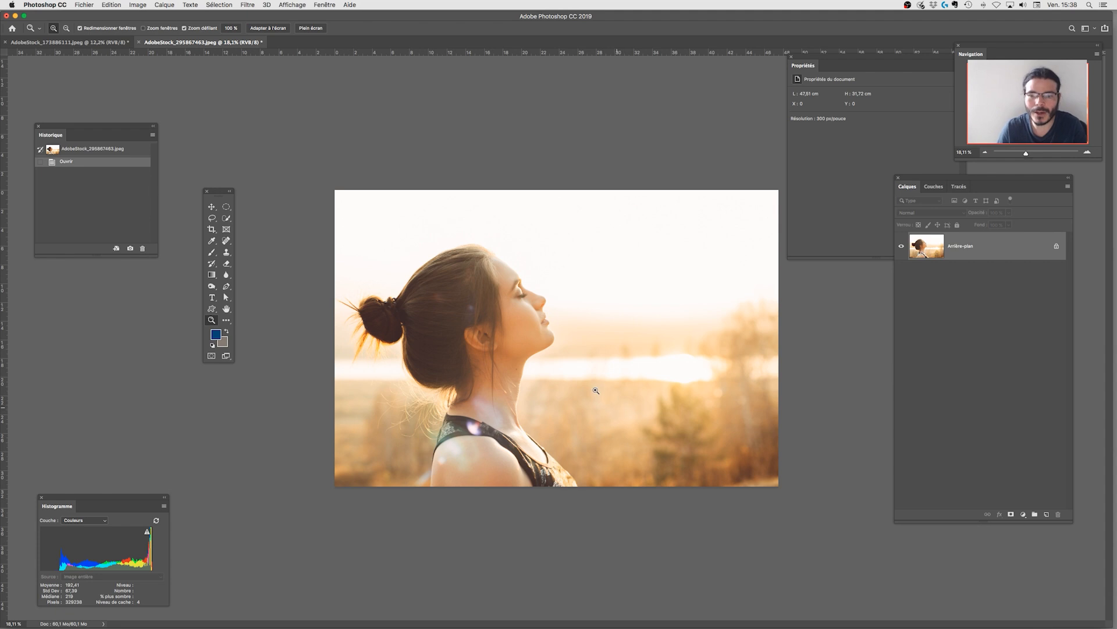
pyautogui.scroll(3, 557, 337)
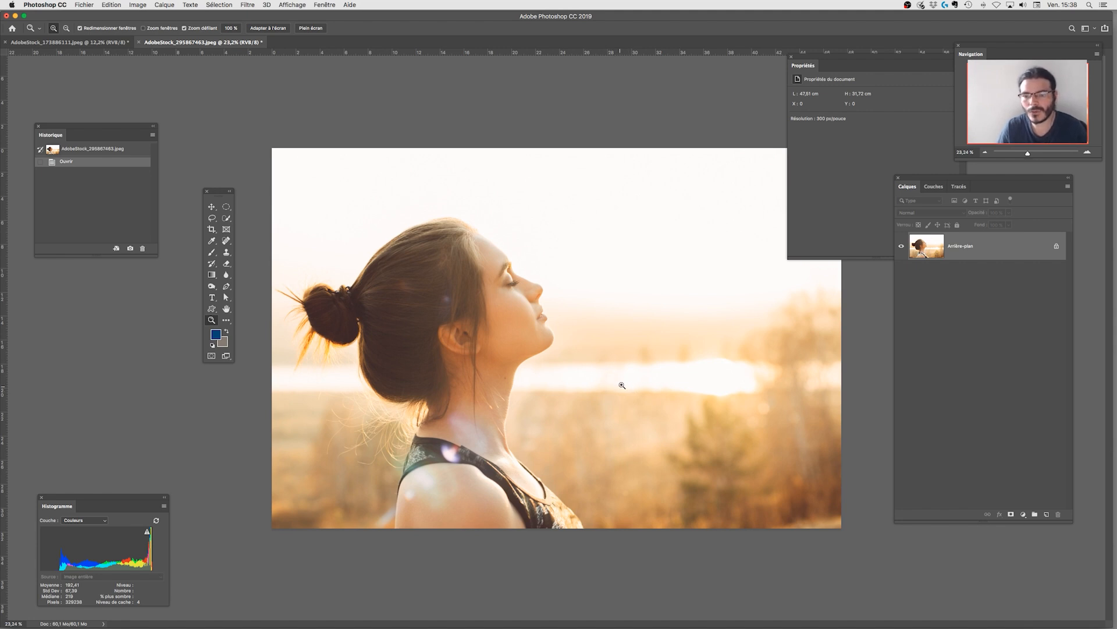
# - Add a Threshold (Seuil) adjustment layer above the background and move its properties panel clear of the layers panel
pyautogui.click(1024, 514)
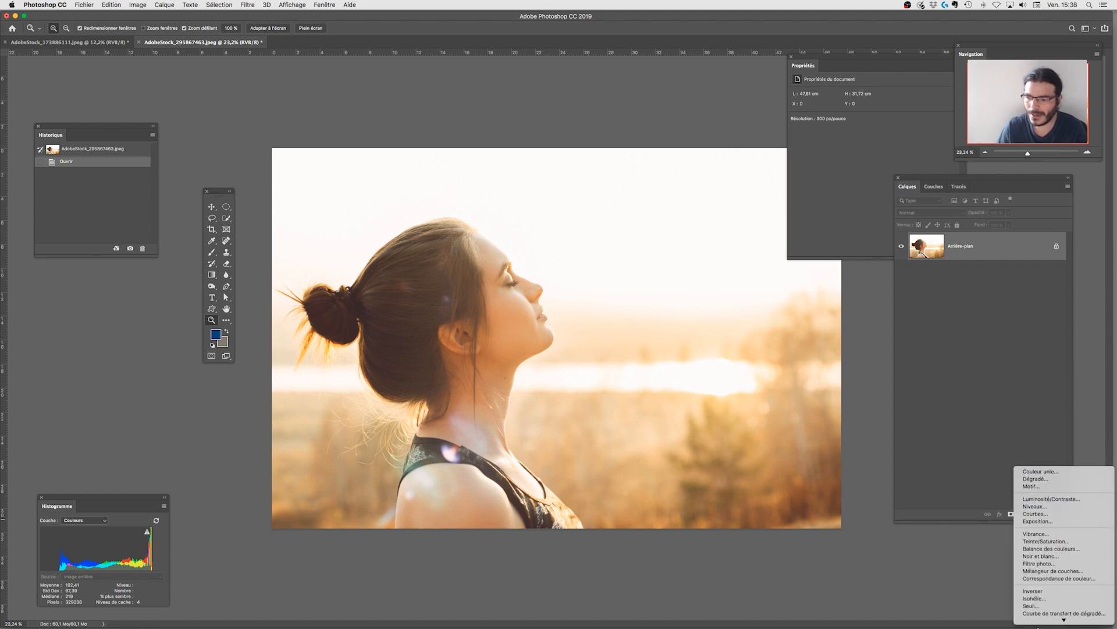
pyautogui.click(1030, 604)
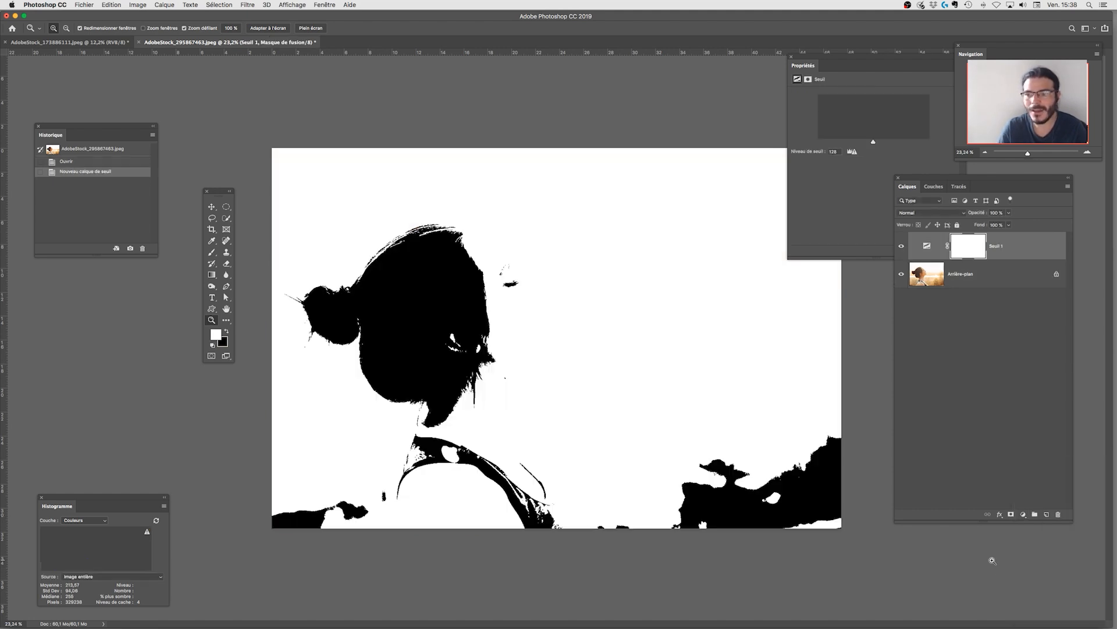
pyautogui.moveTo(856, 61); pyautogui.dragTo(753, 72)
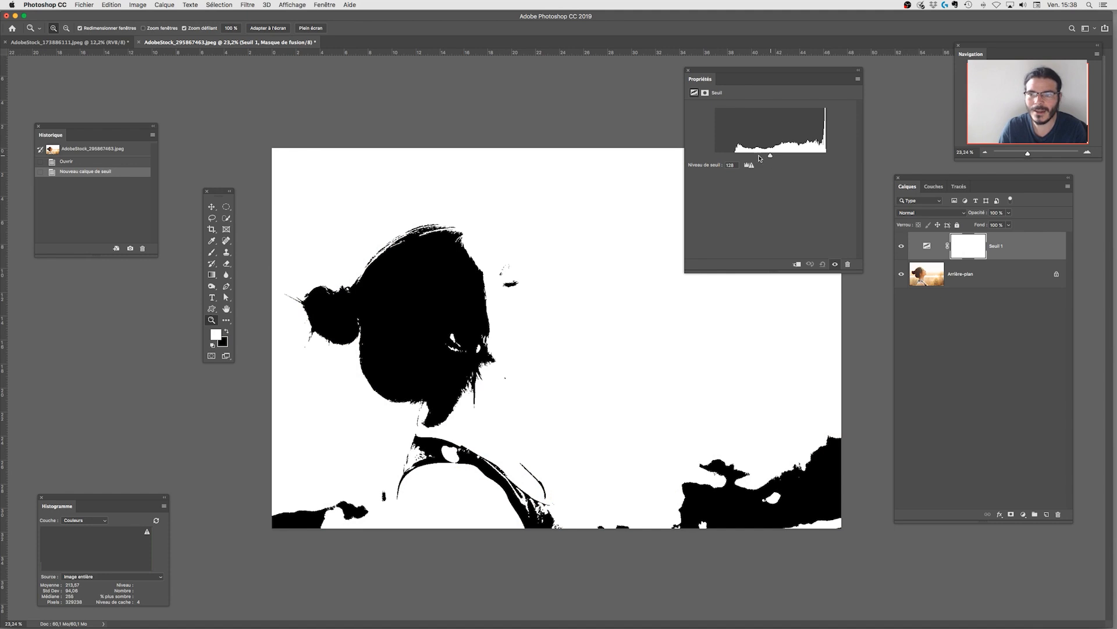
# - Try threshold levels of 48, 255 and 216 to examine the photo's darkest and brightest areas
pyautogui.moveTo(770, 156); pyautogui.dragTo(736, 161)
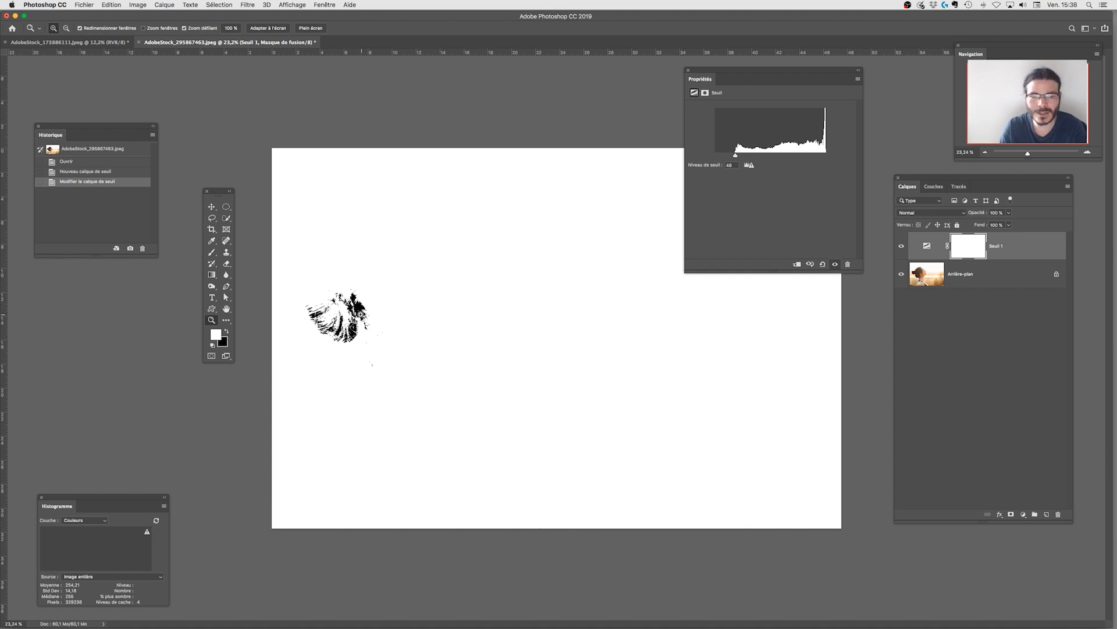
pyautogui.moveTo(736, 156); pyautogui.dragTo(825, 156)
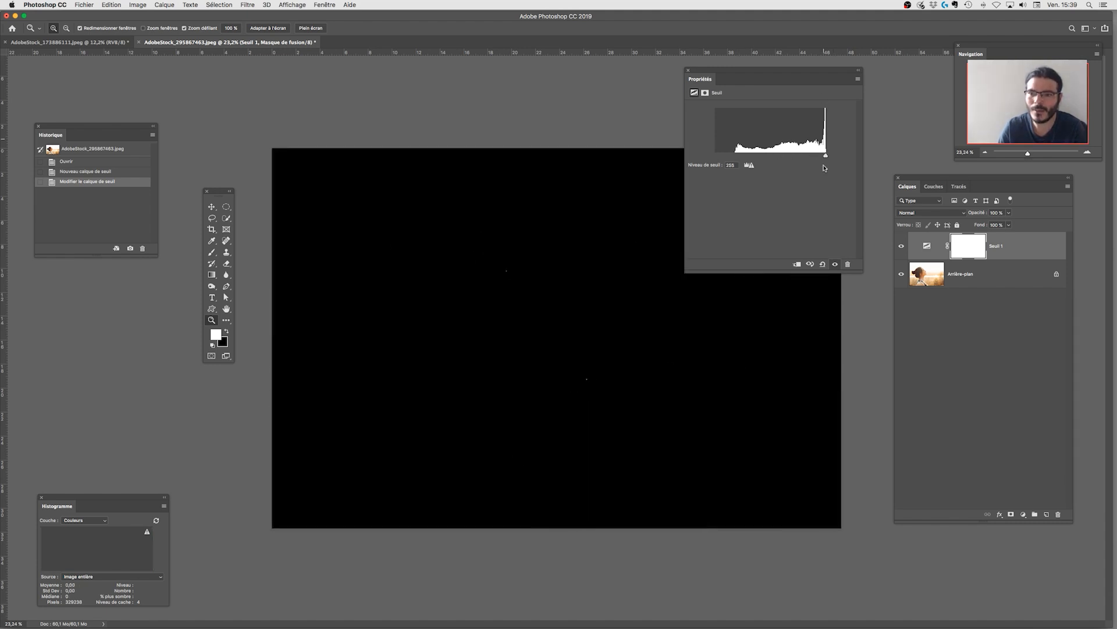
pyautogui.moveTo(826, 158); pyautogui.dragTo(809, 160)
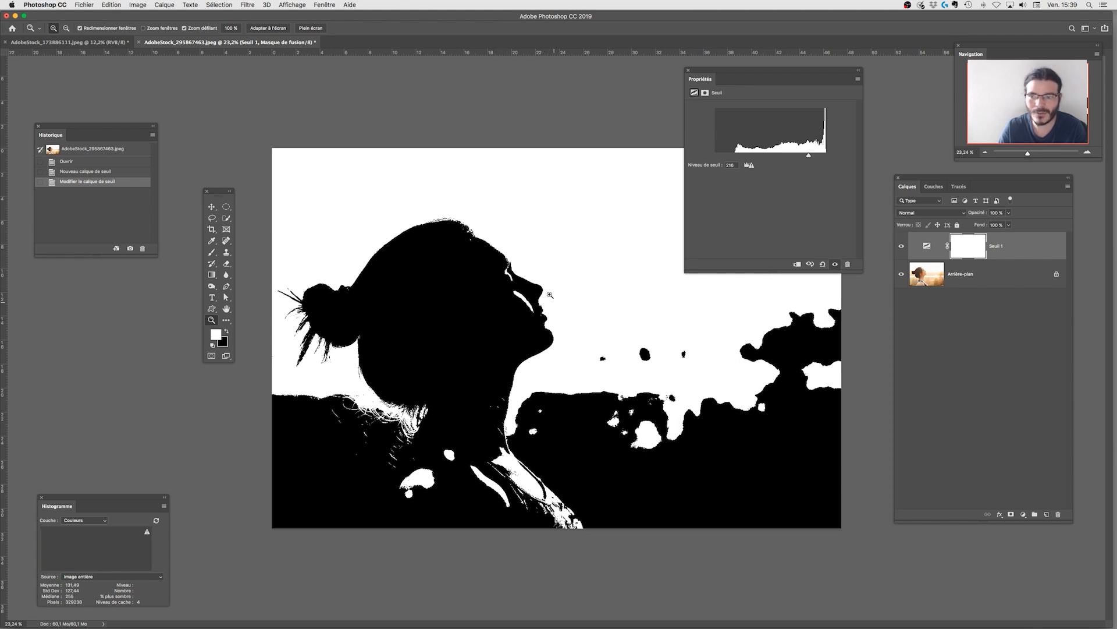
# - Hide the Threshold layer to examine the woman's face up close in the original photo, and show the layer again
pyautogui.click(902, 247)
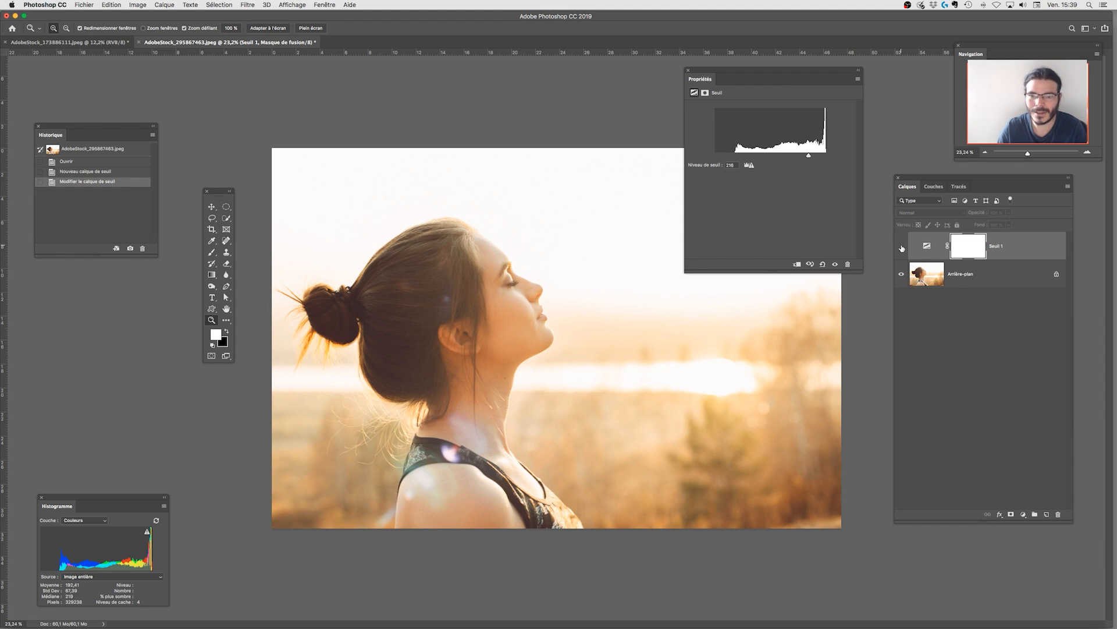
pyautogui.moveTo(590, 342)
pyautogui.mouseDown()
pyautogui.moveTo(612, 361)
pyautogui.moveTo(599, 356)
pyautogui.mouseUp()
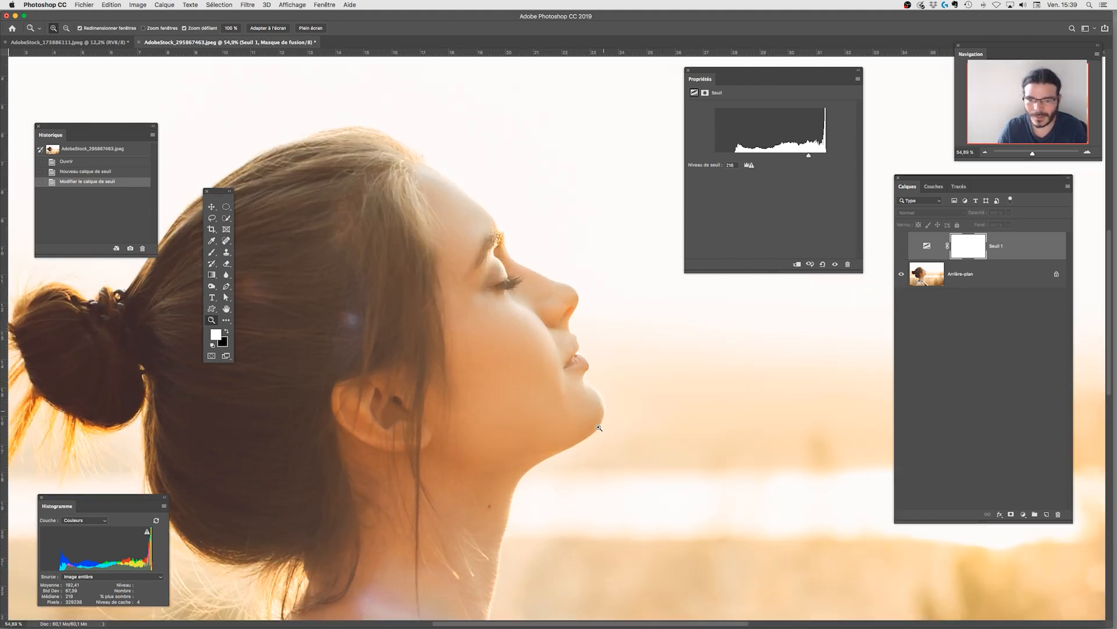
pyautogui.click(901, 247)
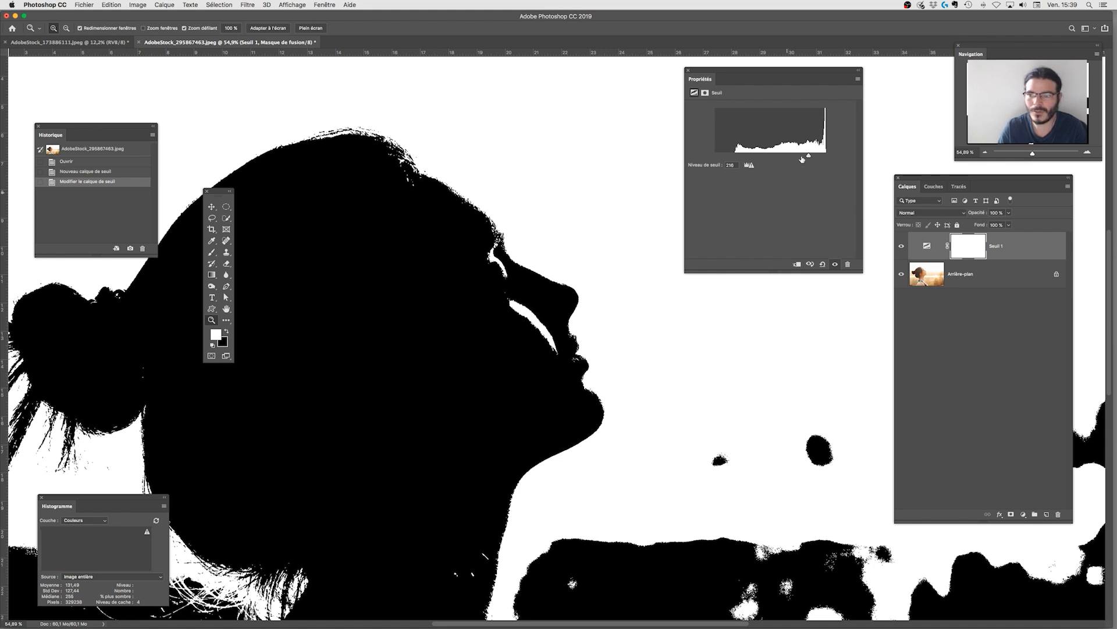
# - Set the threshold level to 55 and place a colour sampler on the black area of the hair bun
pyautogui.moveTo(743, 157); pyautogui.dragTo(738, 157)
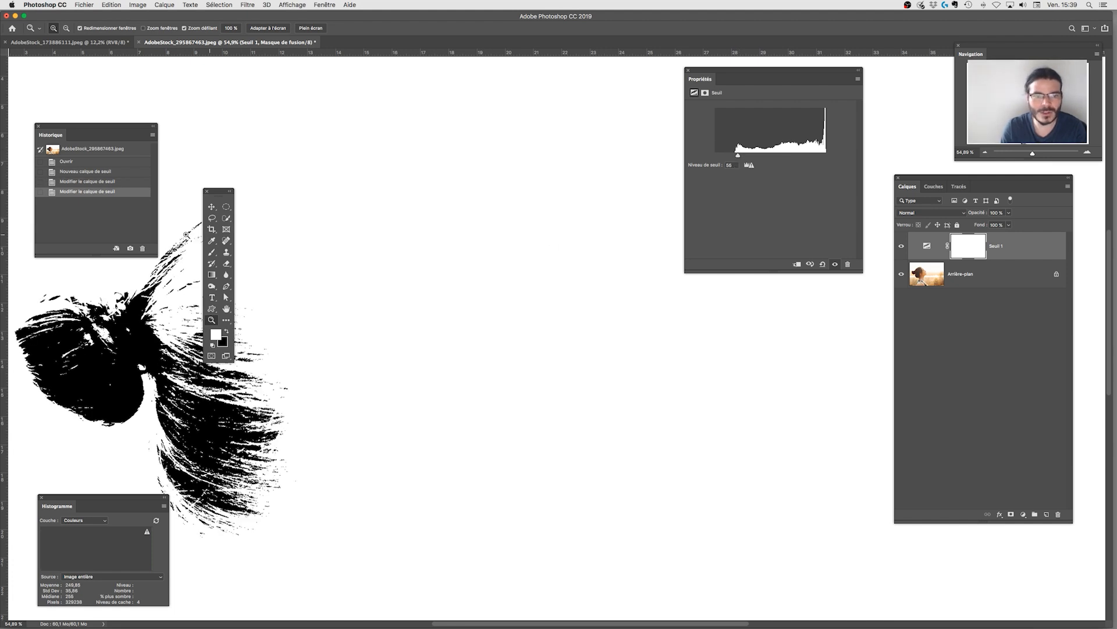
pyautogui.hscroll(-5, 633, 324)
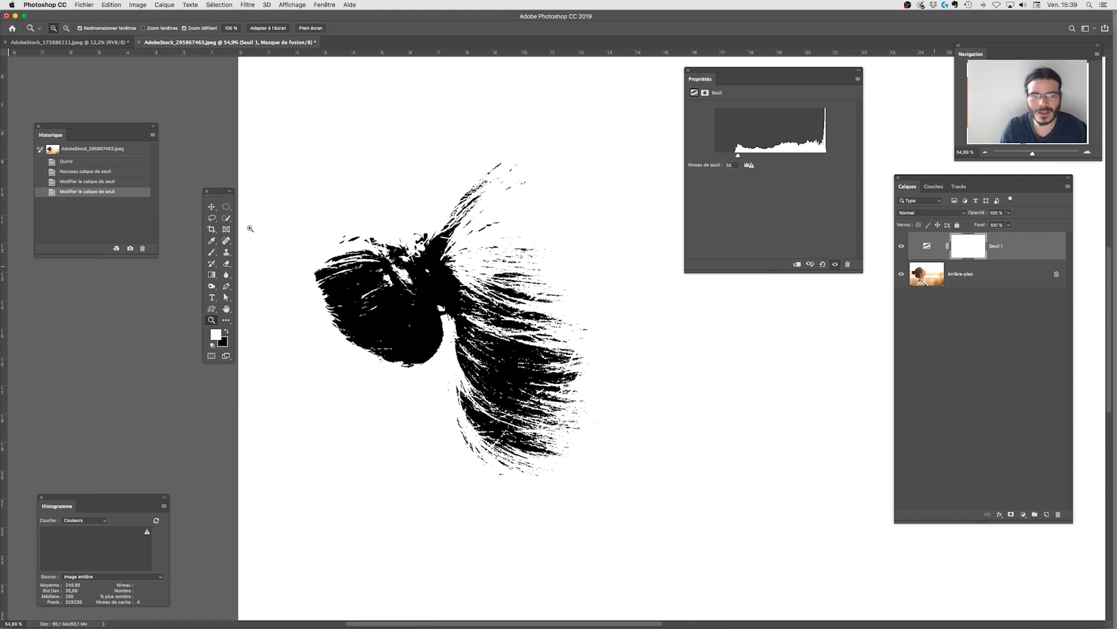
pyautogui.click(212, 242)
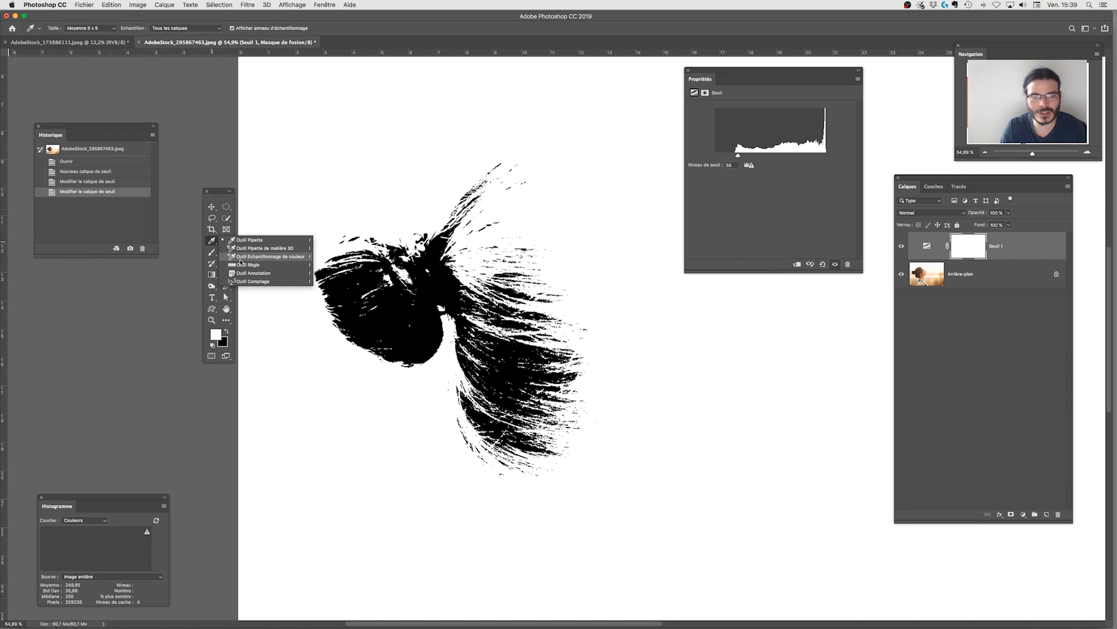
pyautogui.click(266, 265)
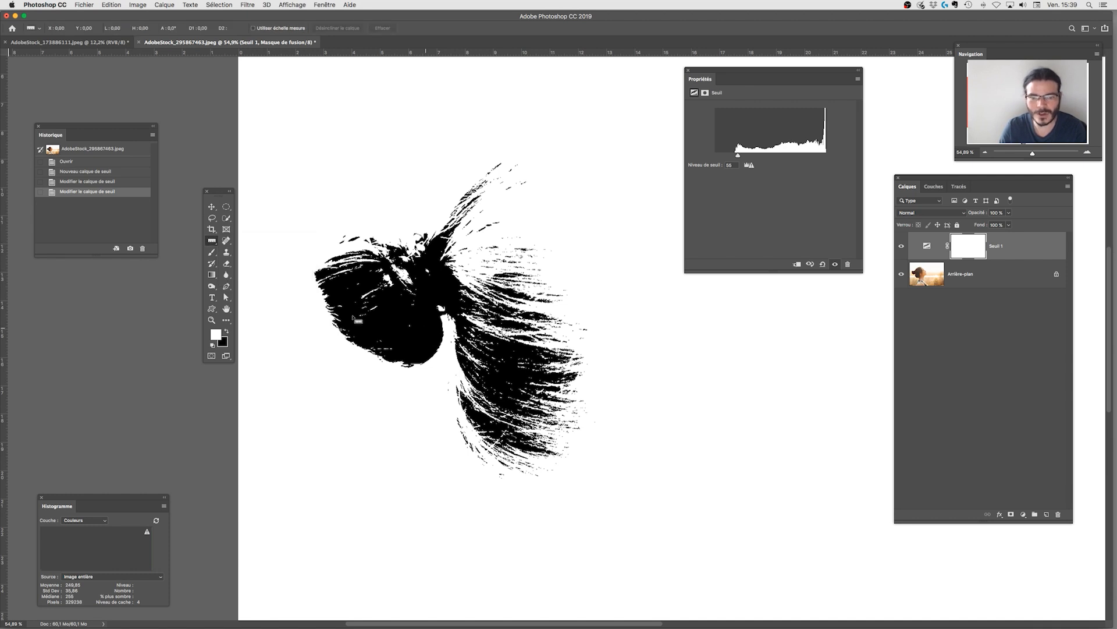
pyautogui.rightClick(212, 240)
pyautogui.click(256, 236)
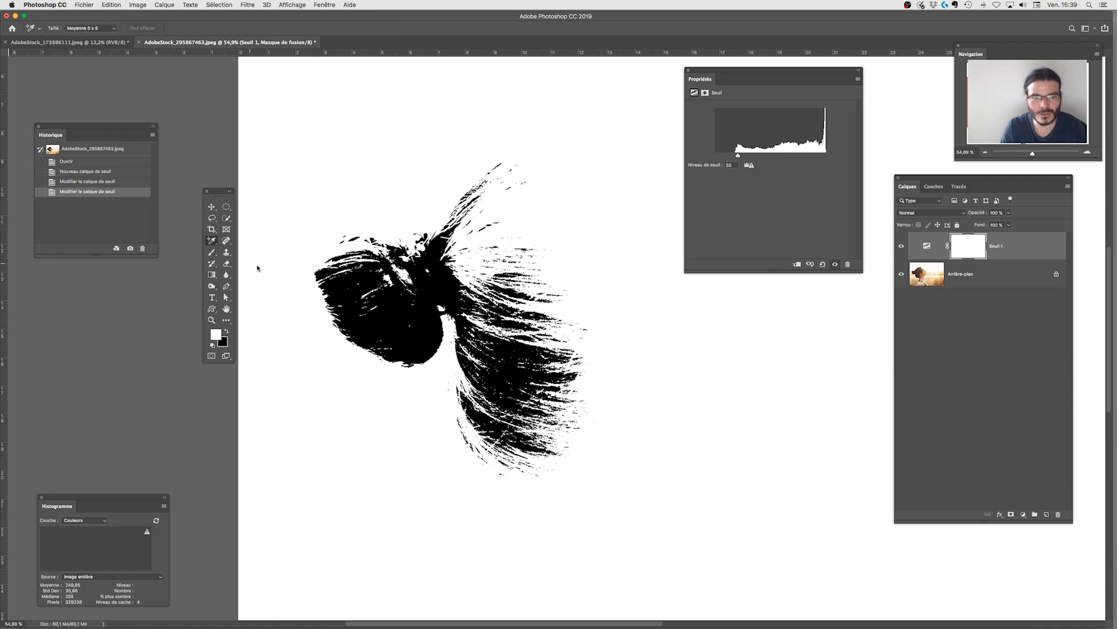
pyautogui.click(423, 331)
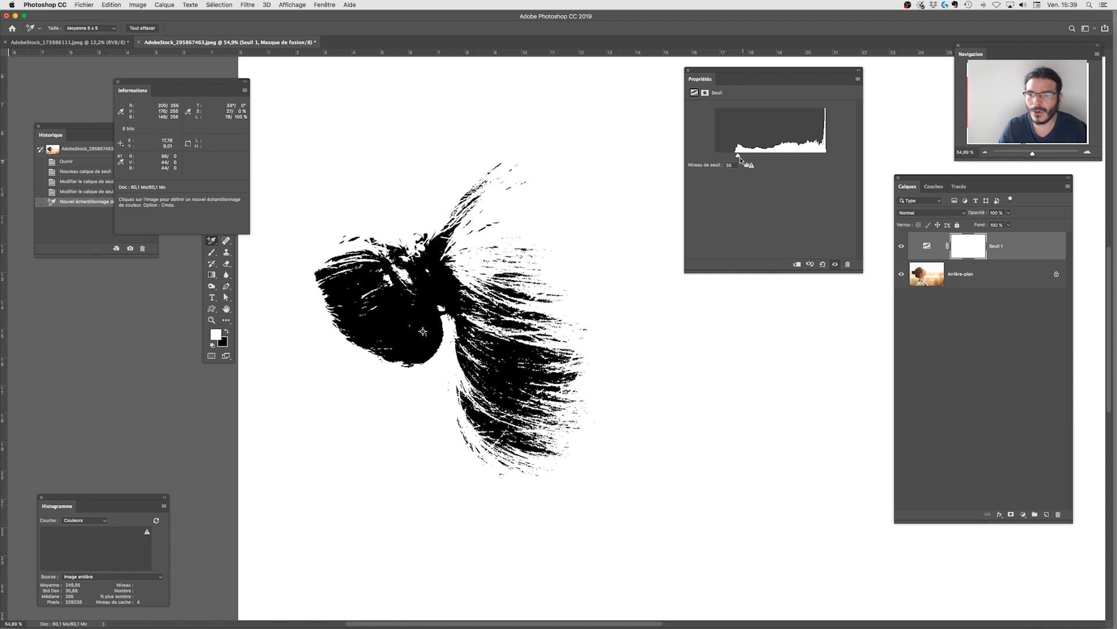
# - Set the threshold level to 225 and place a second colour sampler in the white patch on the cheek
pyautogui.moveTo(738, 156); pyautogui.dragTo(825, 156)
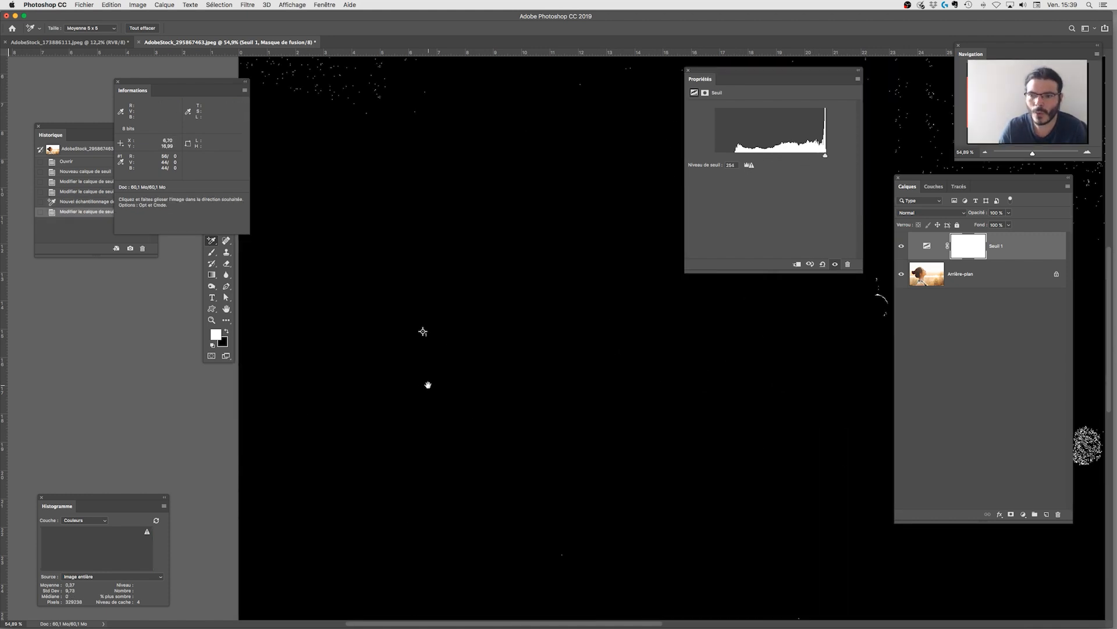
pyautogui.moveTo(429, 384); pyautogui.dragTo(198, 385)
pyautogui.moveTo(825, 156); pyautogui.dragTo(812, 157)
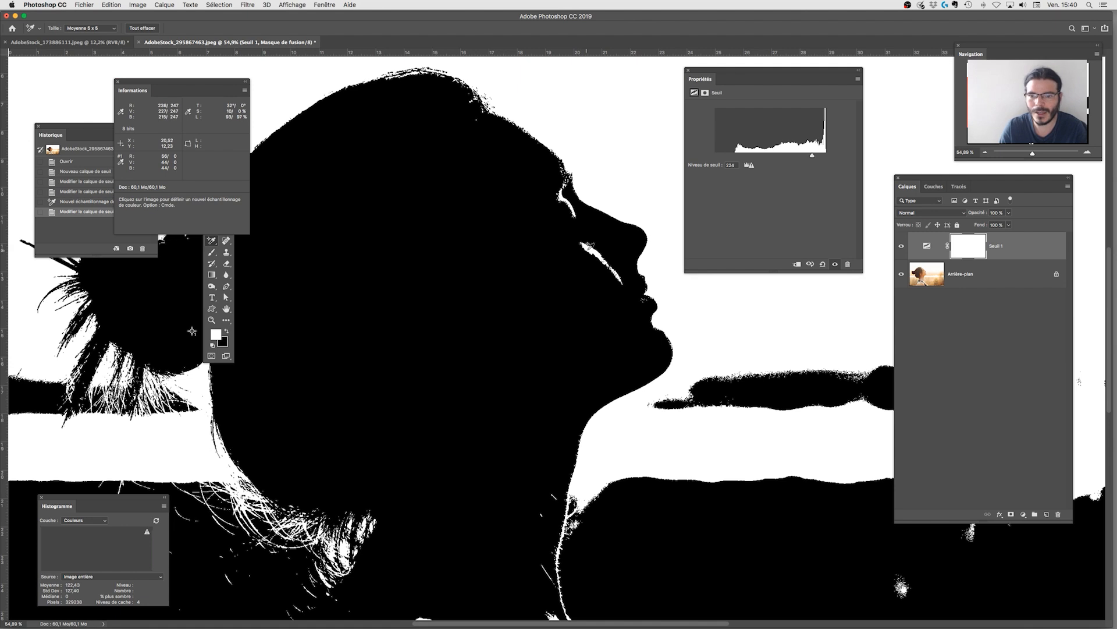
pyautogui.moveTo(814, 157); pyautogui.dragTo(813, 157)
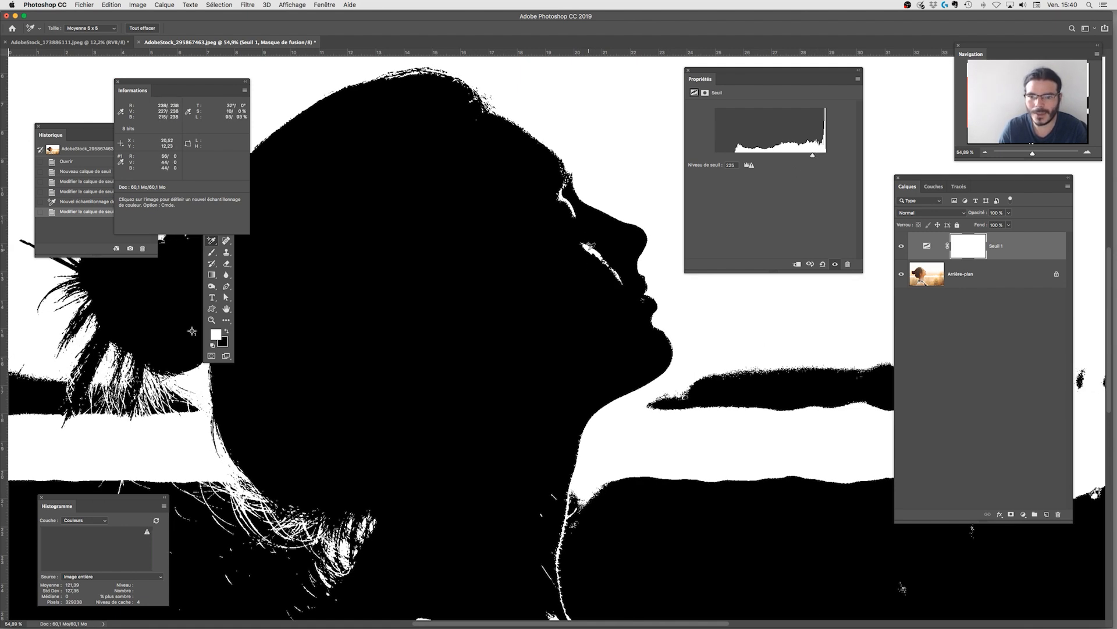
pyautogui.click(589, 245)
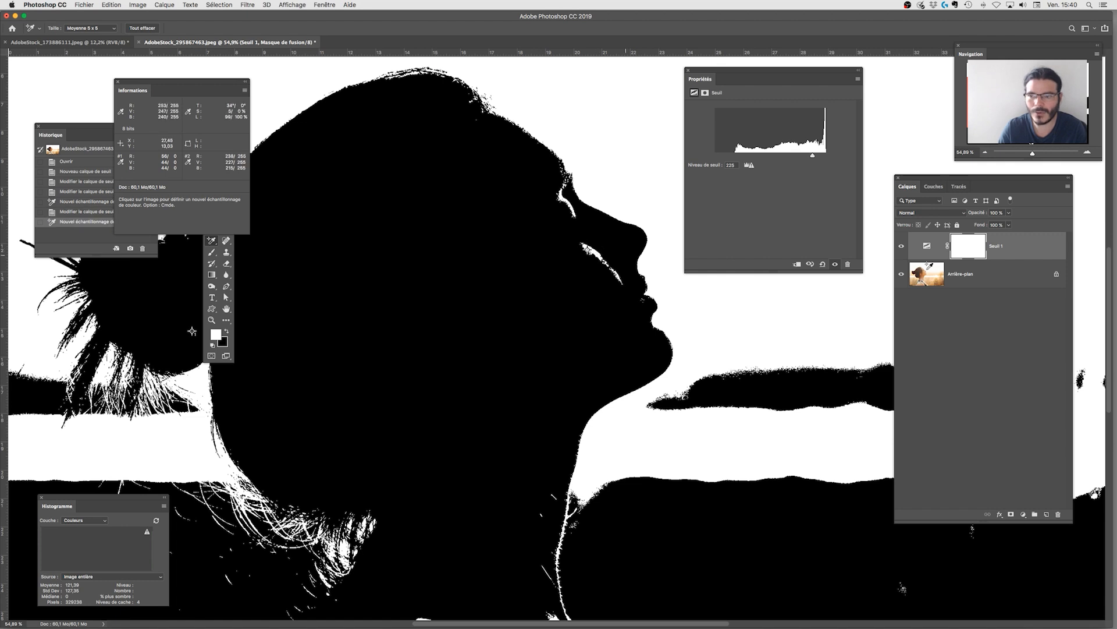
# - Delete the Threshold adjustment layer and duplicate the Arrière-plan layer
pyautogui.moveTo(1033, 262); pyautogui.dragTo(1060, 508)
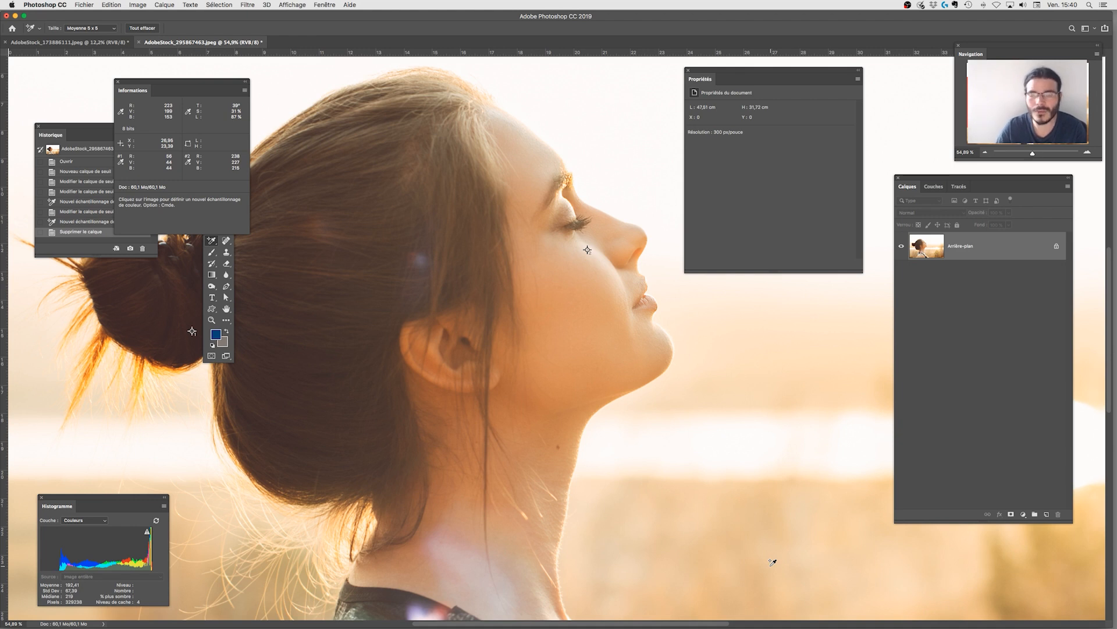
pyautogui.press('super+minus')
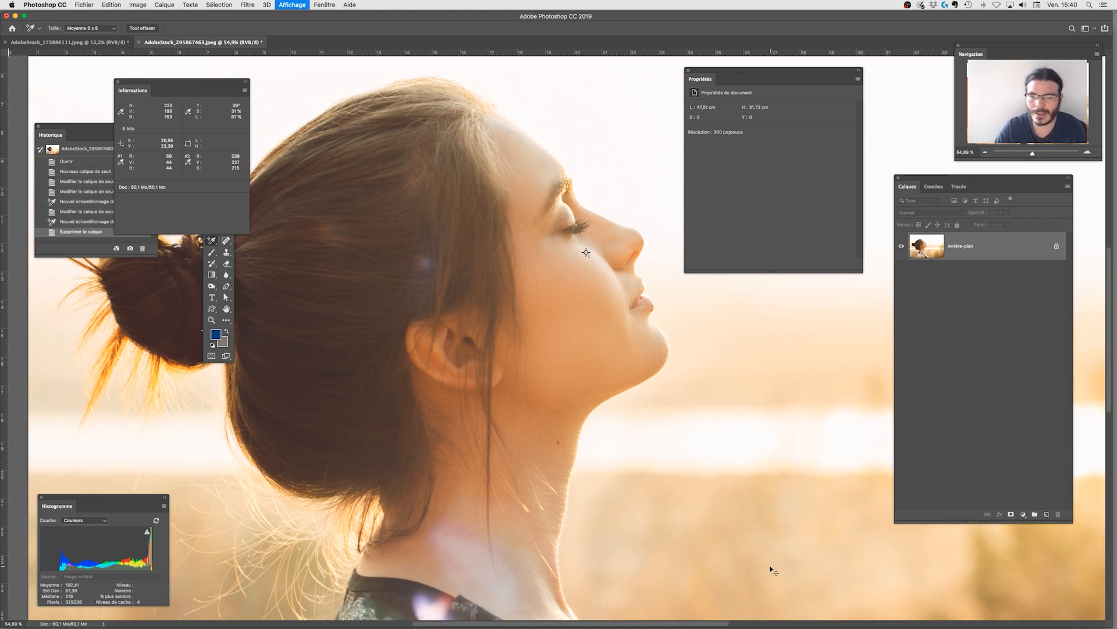
pyautogui.press('super+minus')
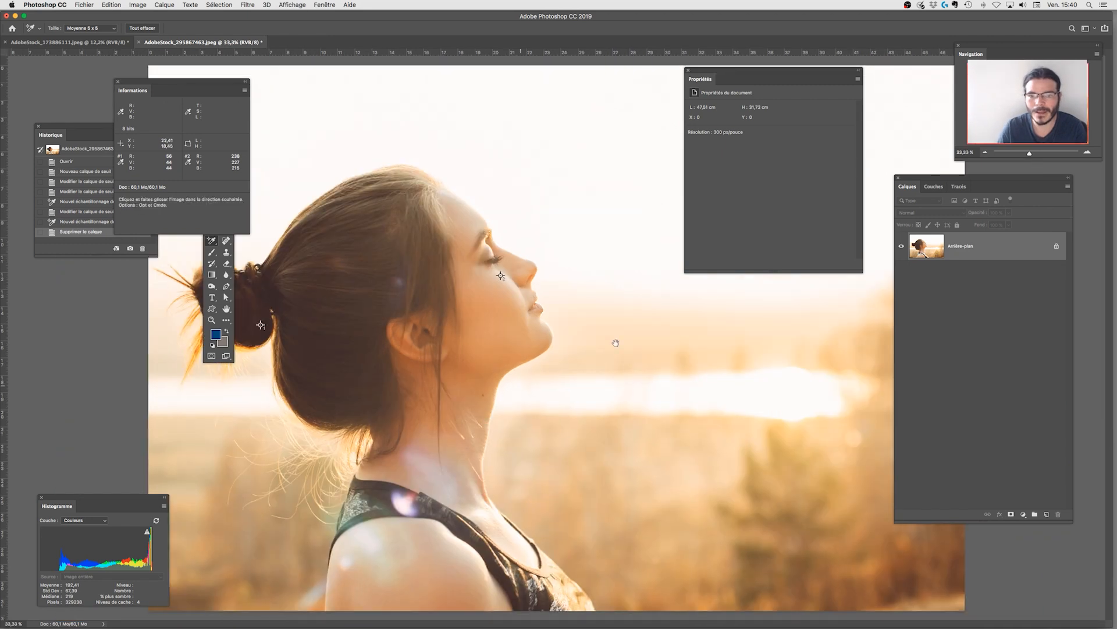
pyautogui.press('super+r')
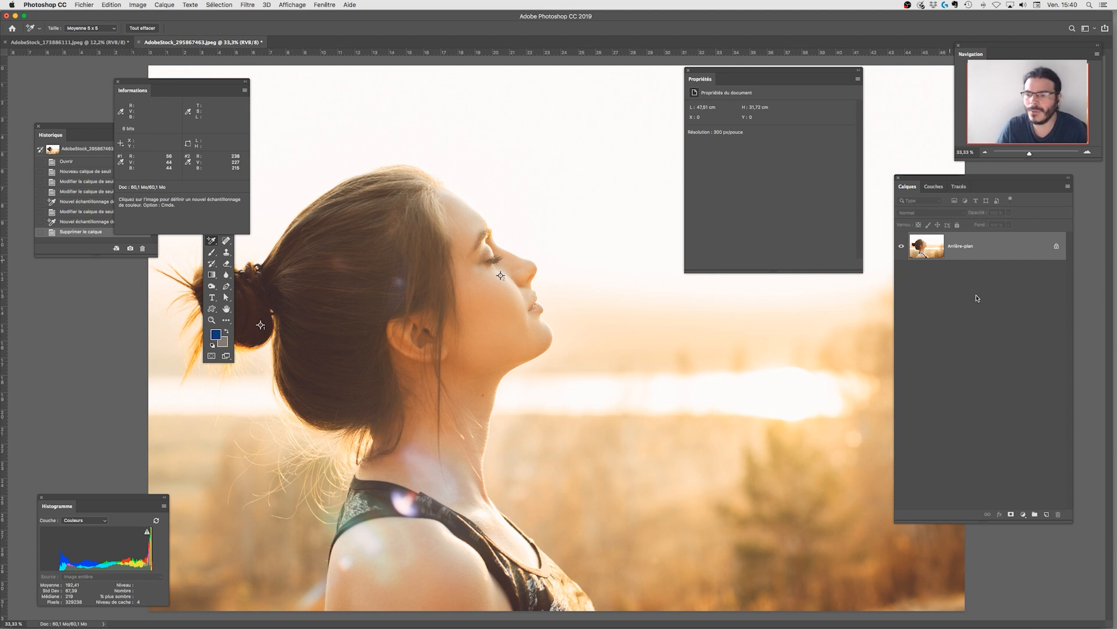
pyautogui.moveTo(1022, 309); pyautogui.dragTo(1046, 514)
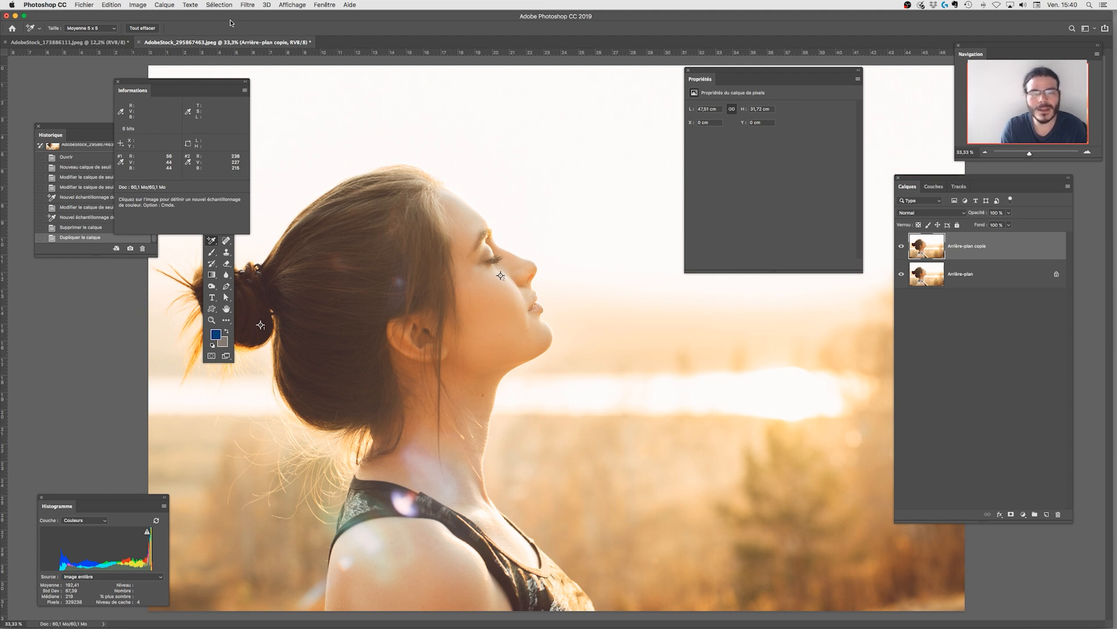
# - Start a Color Range selection on the duplicated layer and restrict it to the midtones (Tons moyens)
pyautogui.click(219, 5)
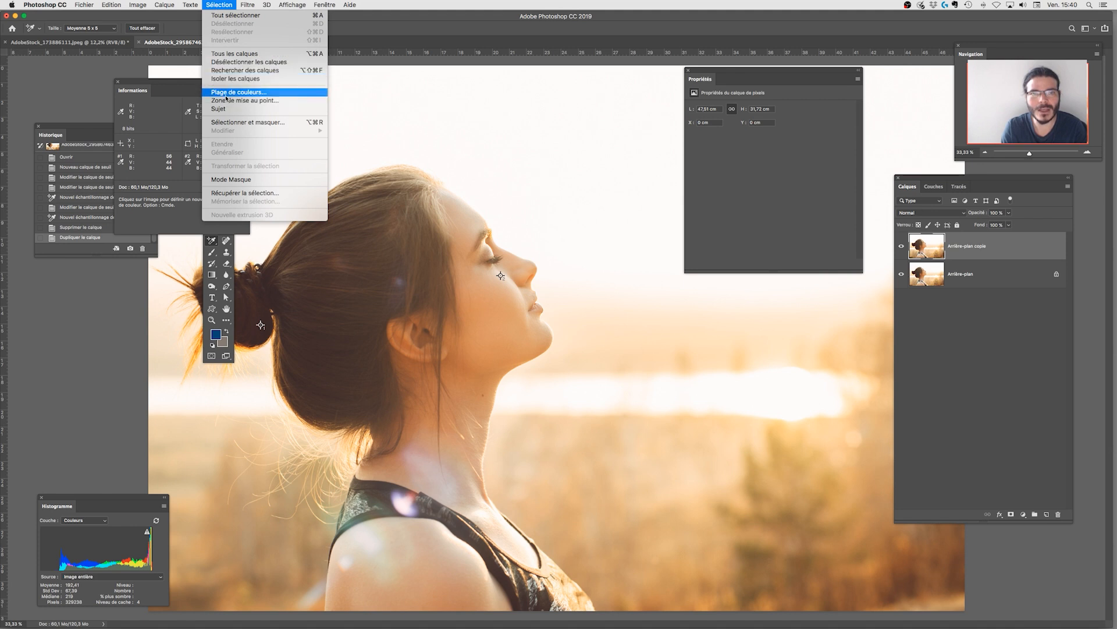
pyautogui.click(253, 94)
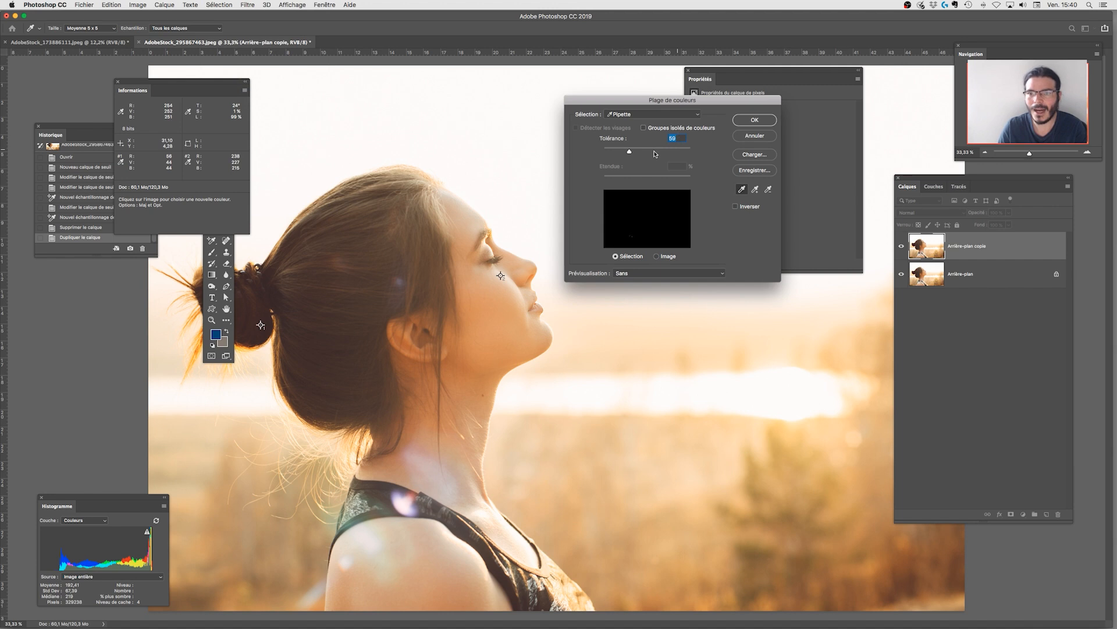
pyautogui.click(600, 116)
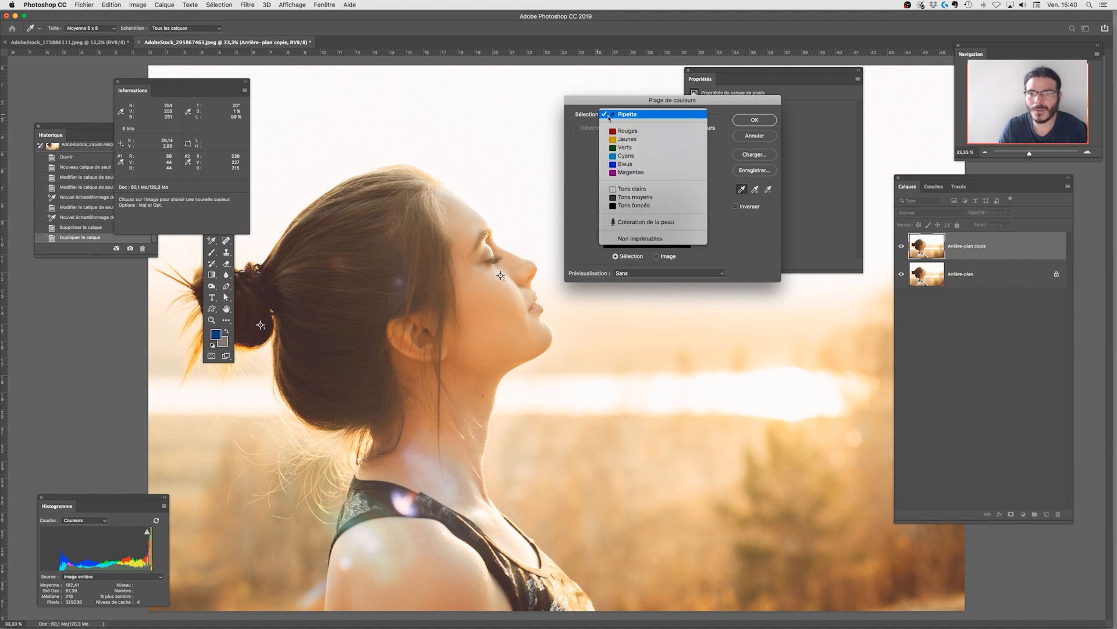
pyautogui.click(643, 198)
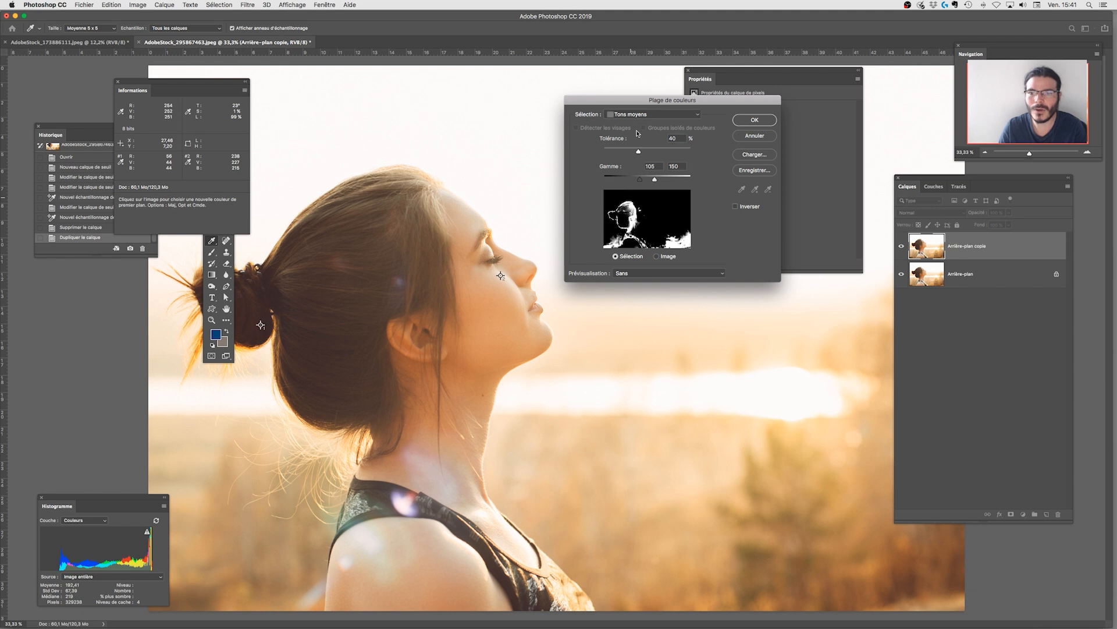
# - Set the midtone selection's tolerance to about 26% and its range to 105–153, and apply the selection
pyautogui.moveTo(638, 153); pyautogui.dragTo(624, 153)
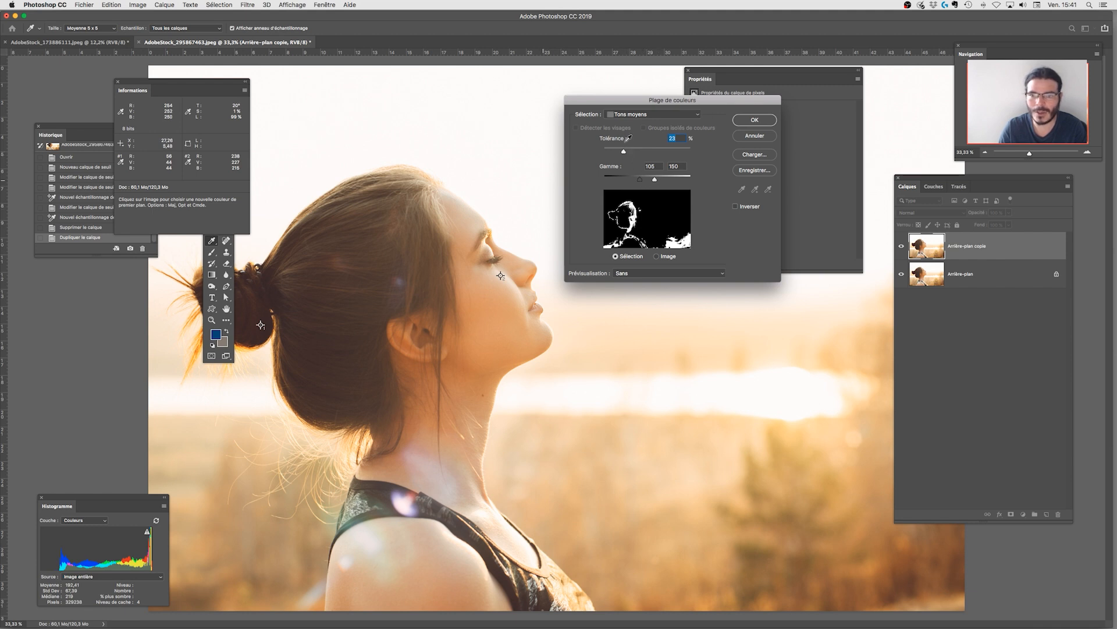
pyautogui.moveTo(624, 153); pyautogui.dragTo(632, 182)
pyautogui.press('super+z')
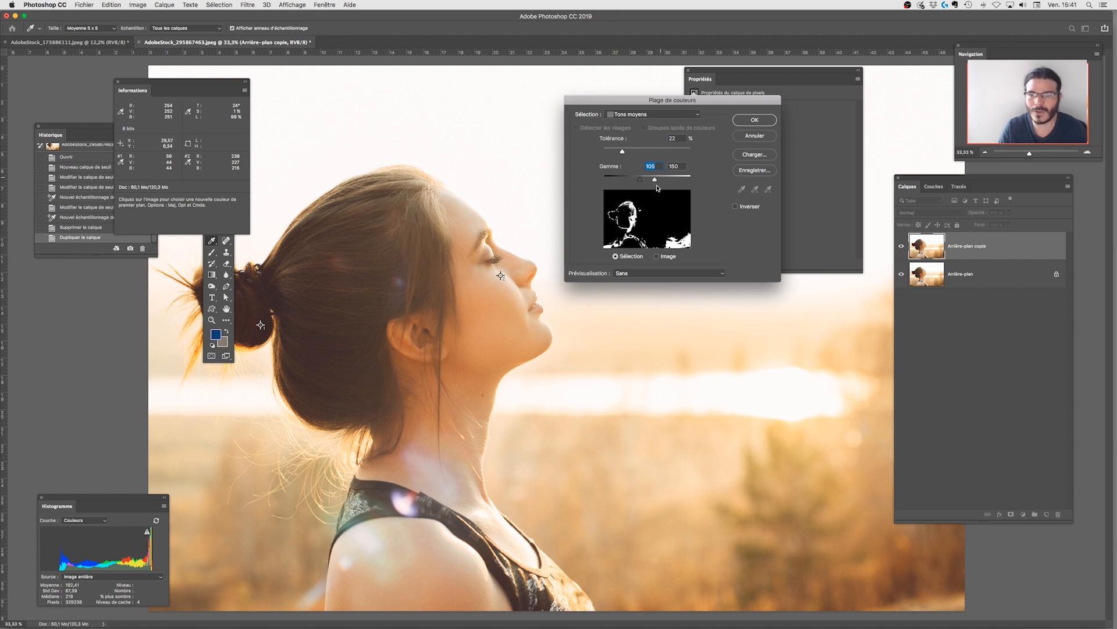
pyautogui.moveTo(655, 181); pyautogui.dragTo(672, 182)
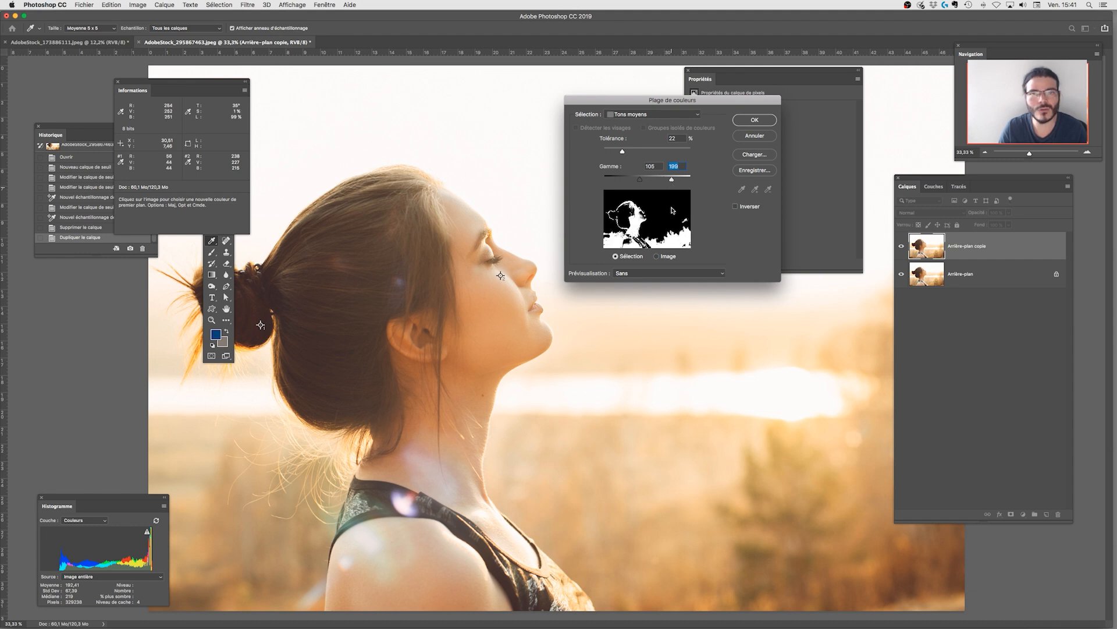
pyautogui.press('super+z')
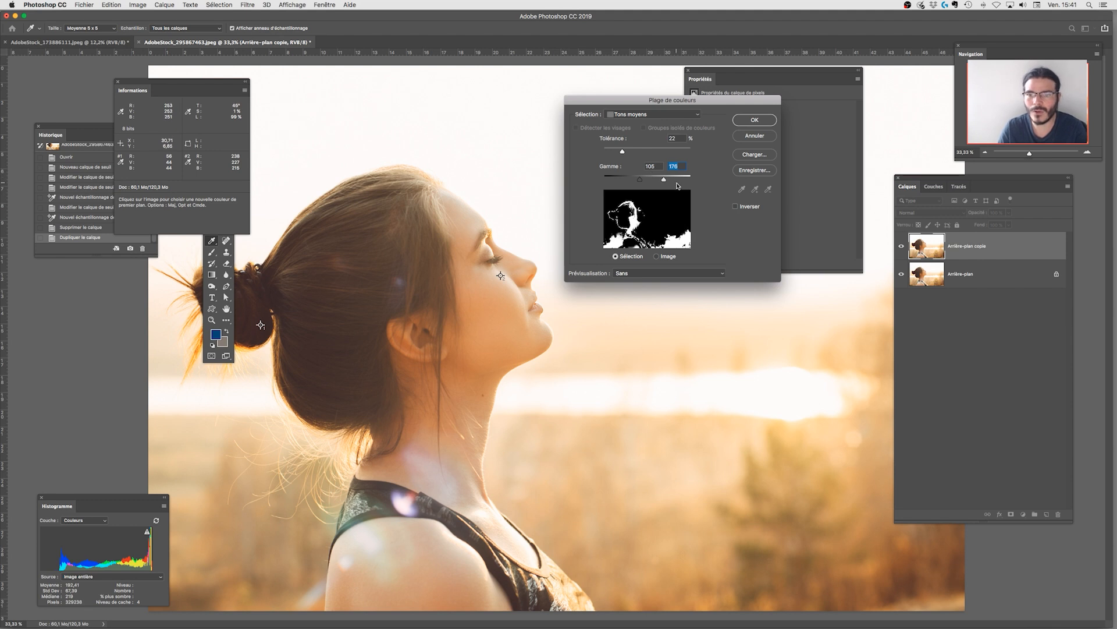
pyautogui.moveTo(665, 182); pyautogui.dragTo(626, 152)
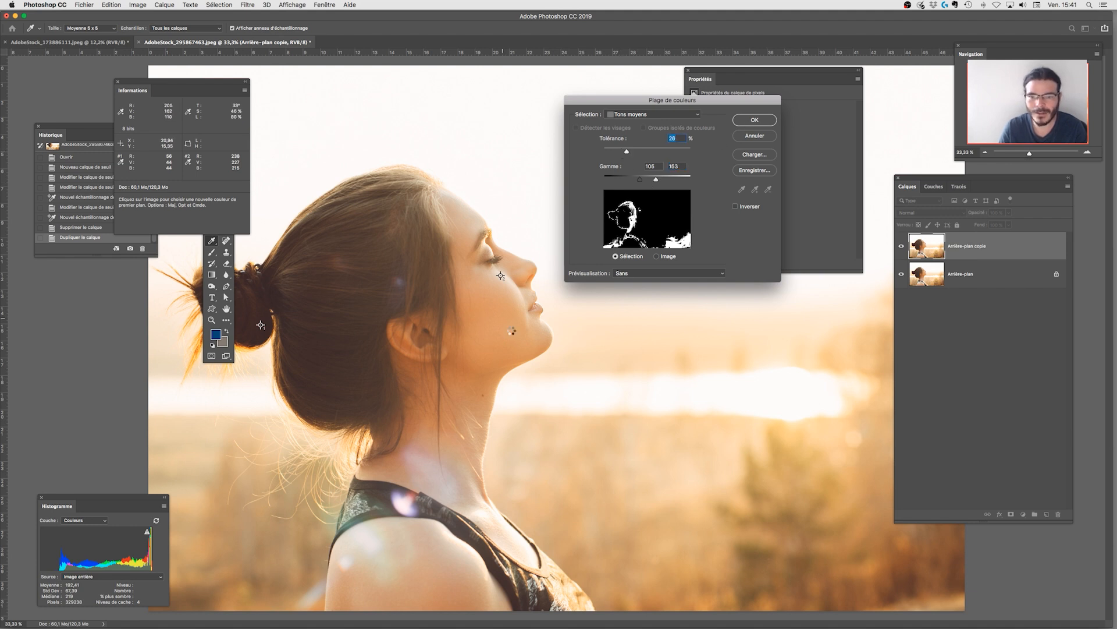
pyautogui.press('Return')
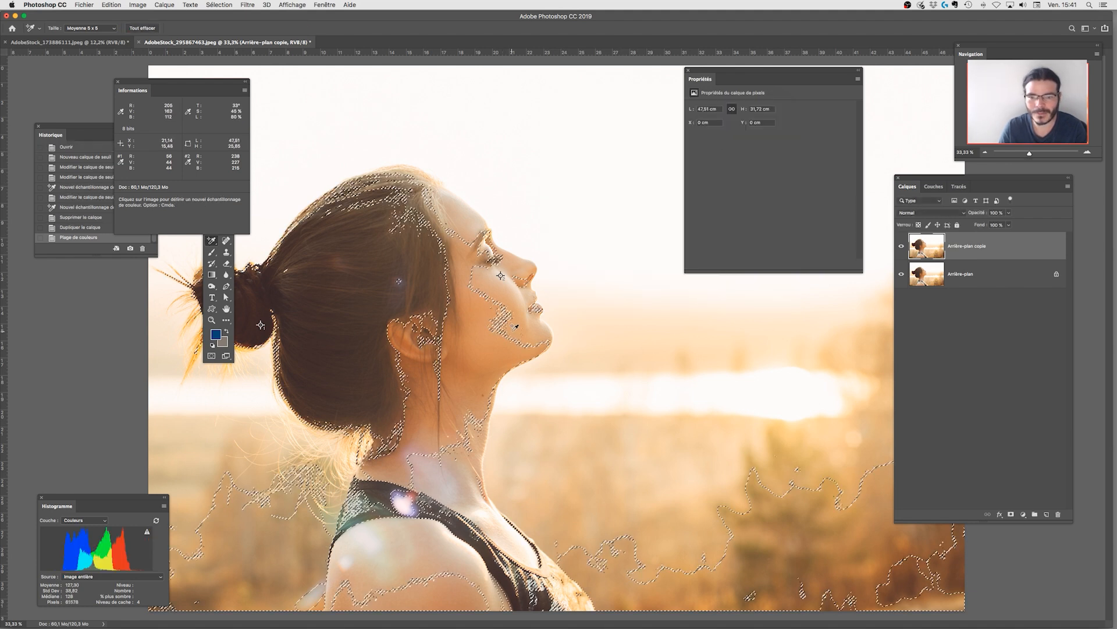
pyautogui.click(524, 410)
pyautogui.press('super+z')
# - Apply the Average blur (Moyenne) to the selected midtones and clear the selection
pyautogui.press('z')
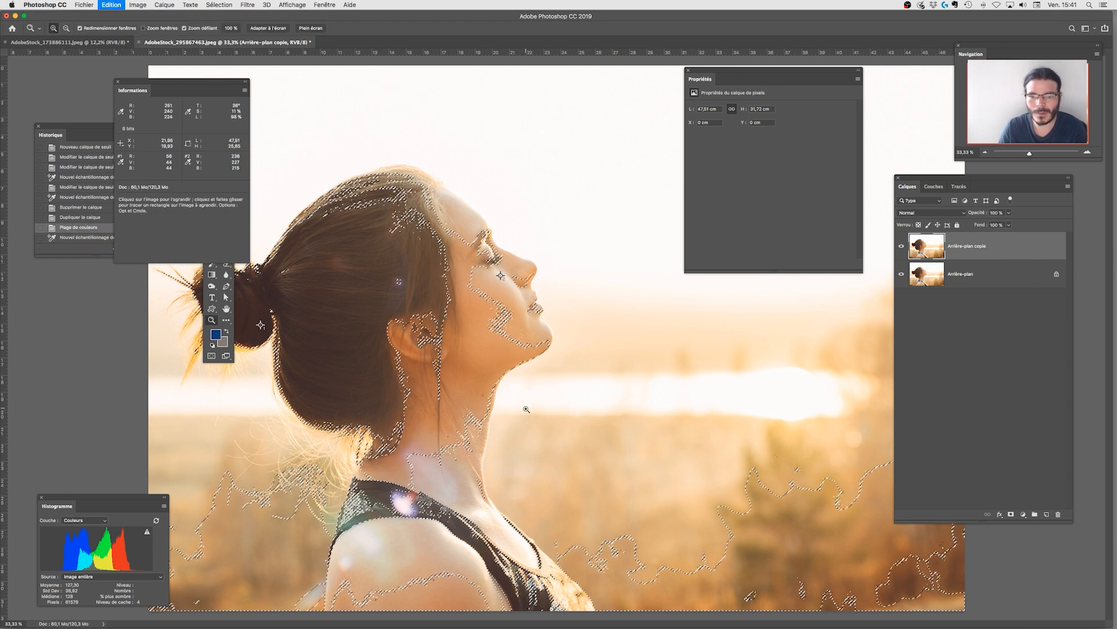
pyautogui.press('super+minus')
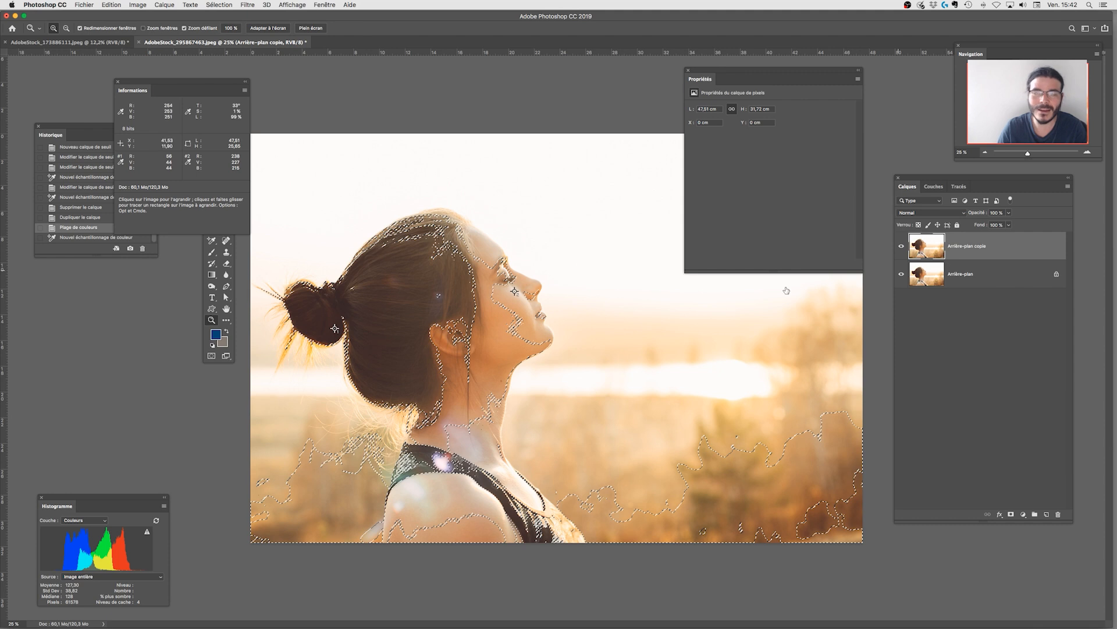
pyautogui.click(248, 5)
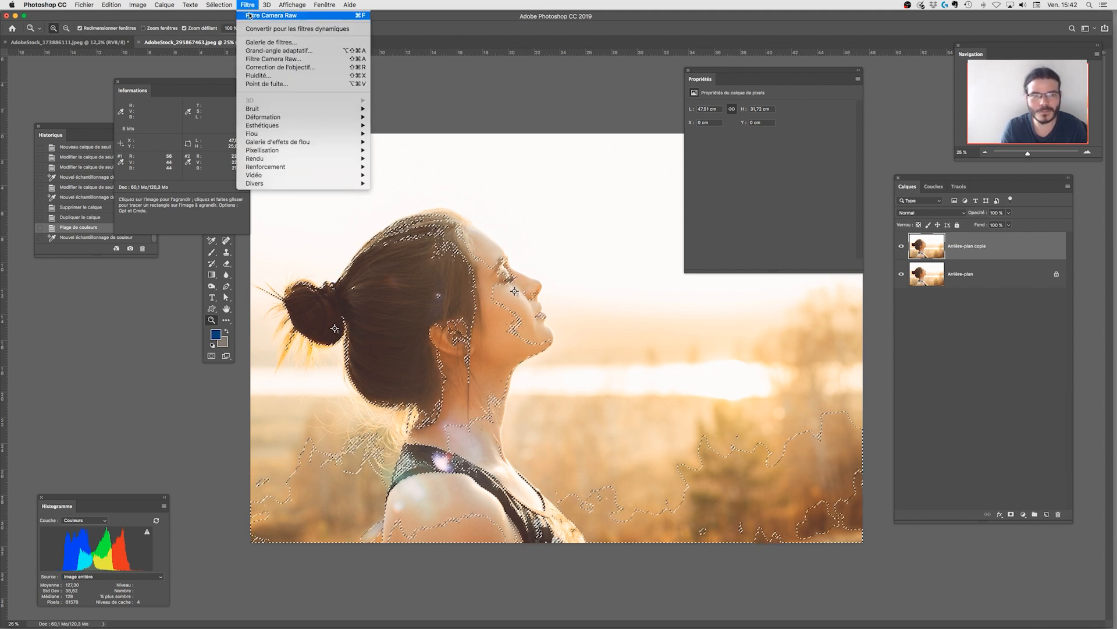
pyautogui.moveTo(325, 137)
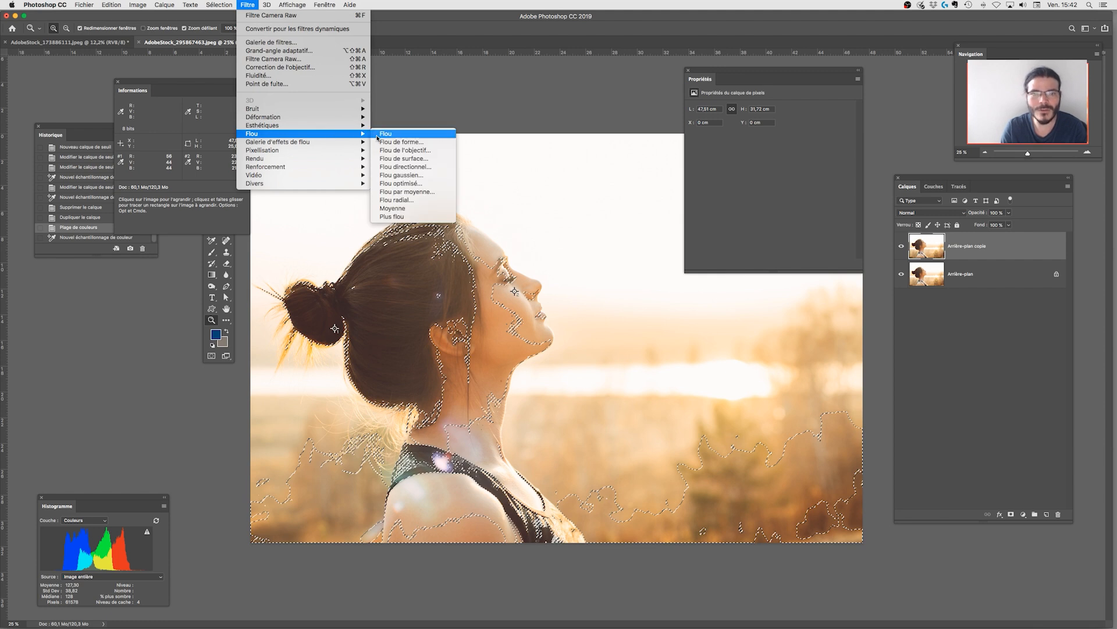
pyautogui.click(404, 210)
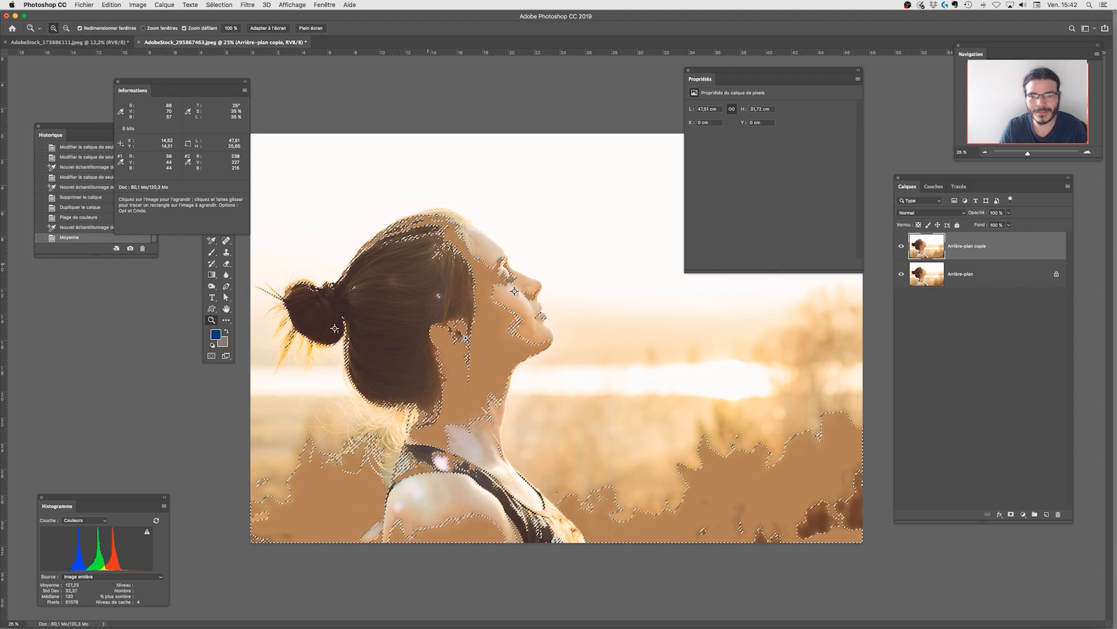
pyautogui.press('super+d')
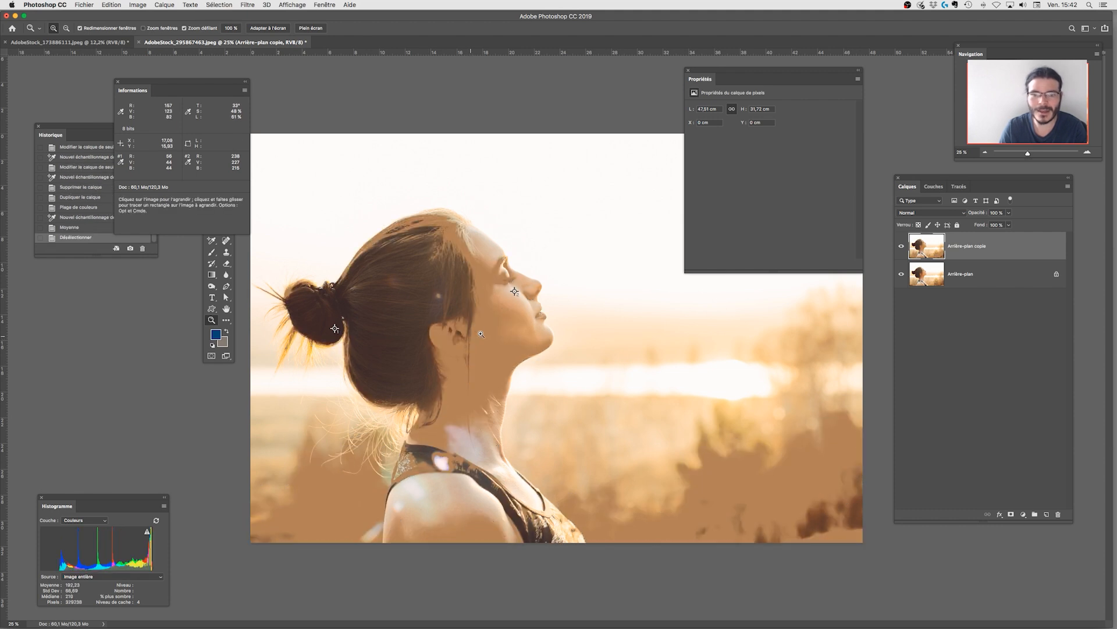
# - Examine the averaged midtones on the face and hair, and add a new empty layer above Arrière-plan copie
pyautogui.moveTo(486, 337); pyautogui.dragTo(505, 263)
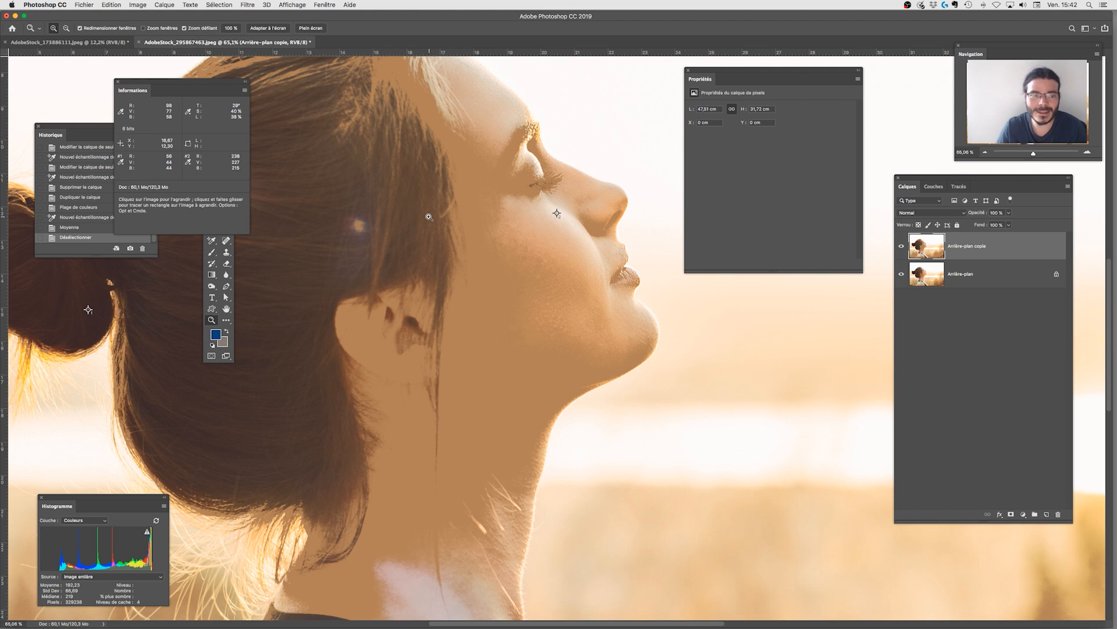
pyautogui.hscroll(-5, 785, 349)
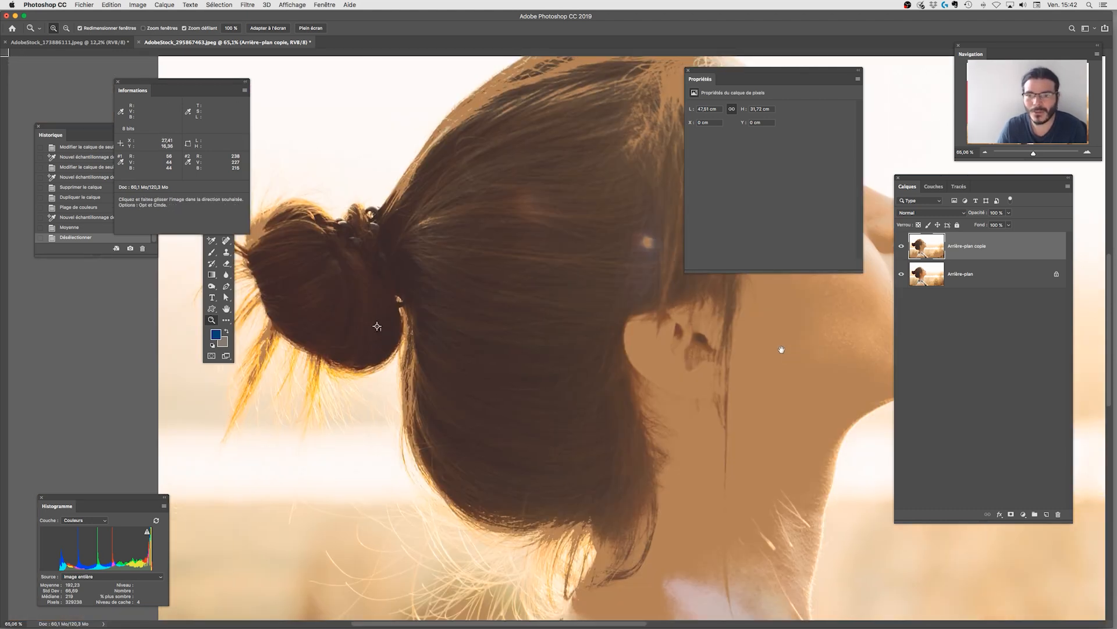
pyautogui.press('super+minus')
pyautogui.press('super+minus')
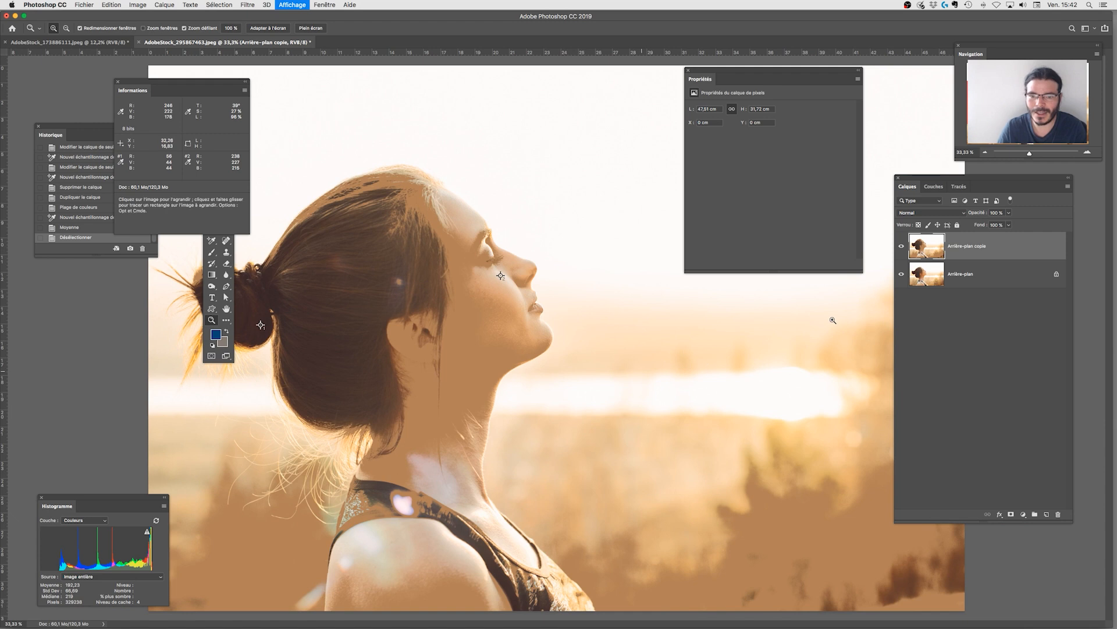
pyautogui.click(1024, 515)
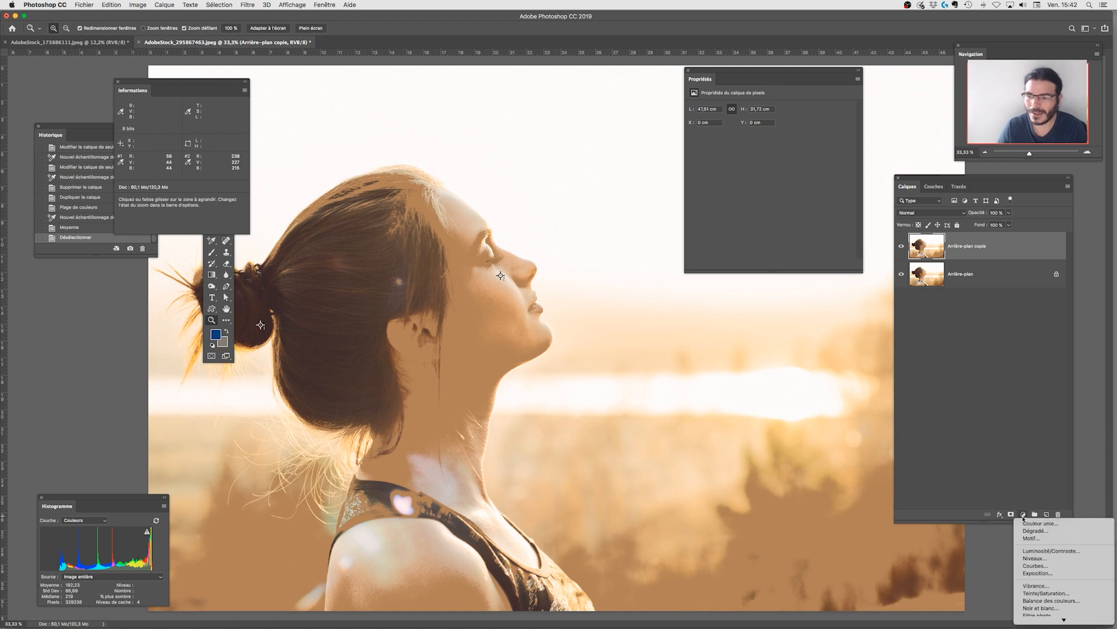
pyautogui.click(988, 430)
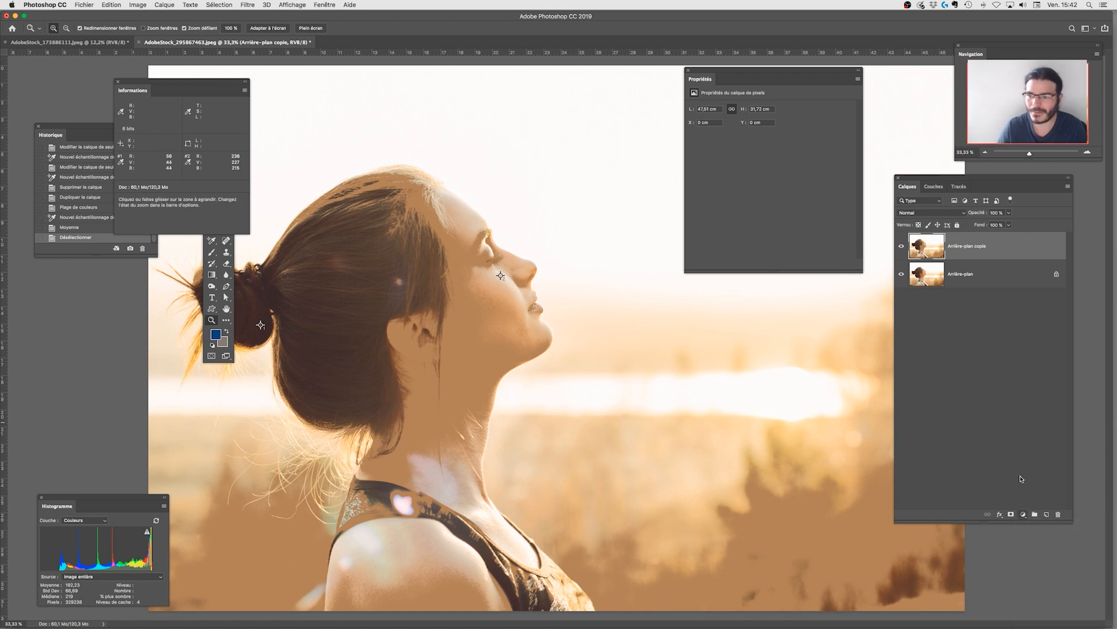
pyautogui.click(1046, 516)
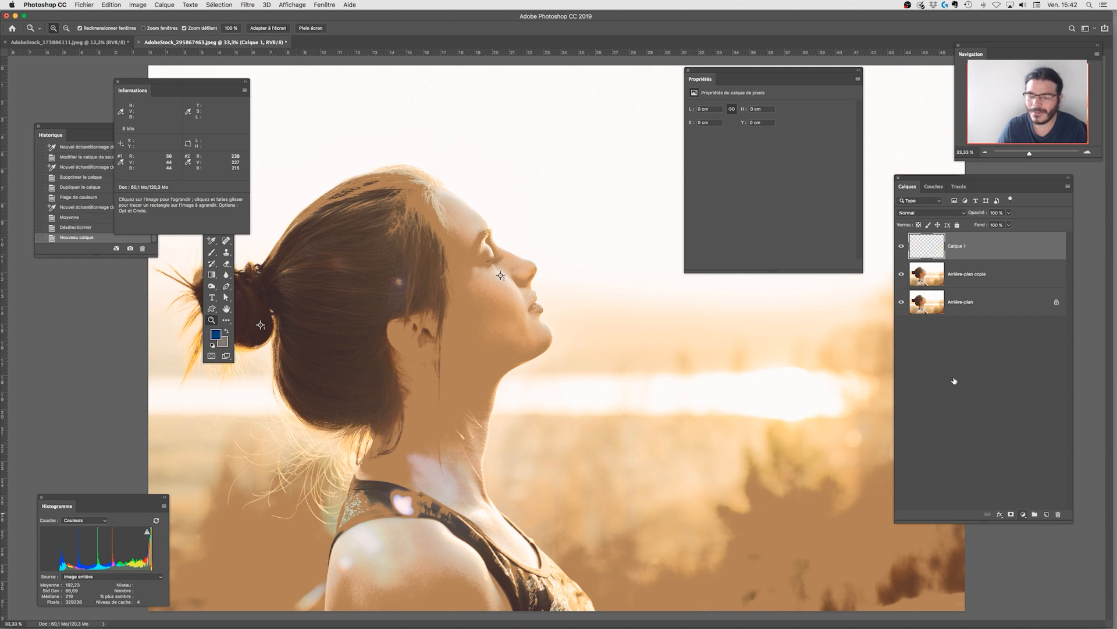
# - Move the Informations panel clear of the tools and set up a Brush about 288 px in size
pyautogui.moveTo(503, 274); pyautogui.dragTo(482, 271)
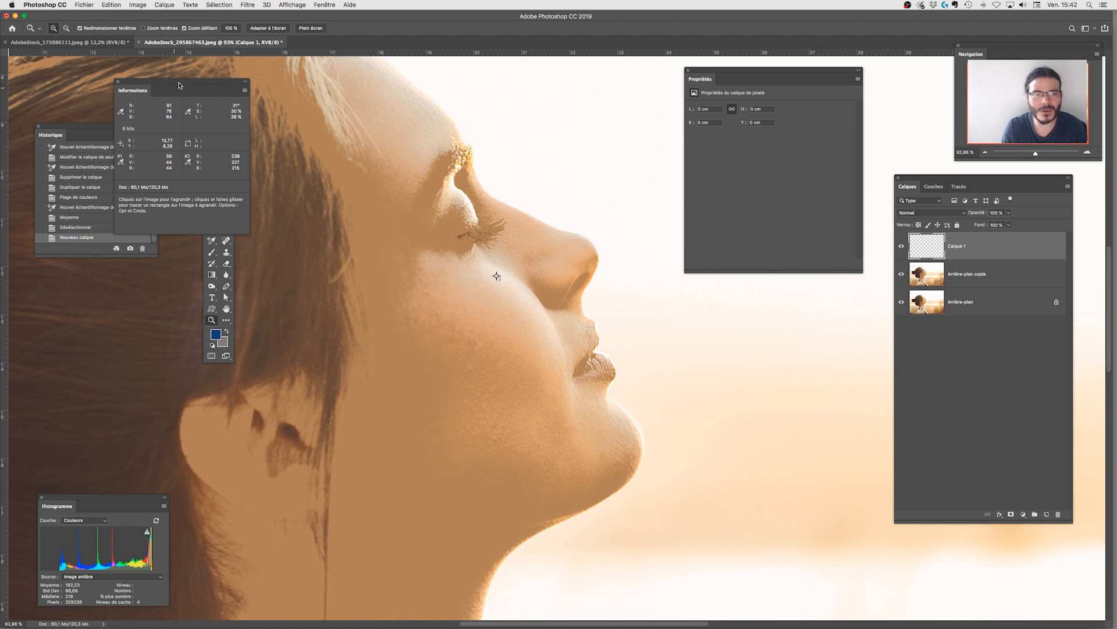
pyautogui.moveTo(147, 97); pyautogui.dragTo(78, 96)
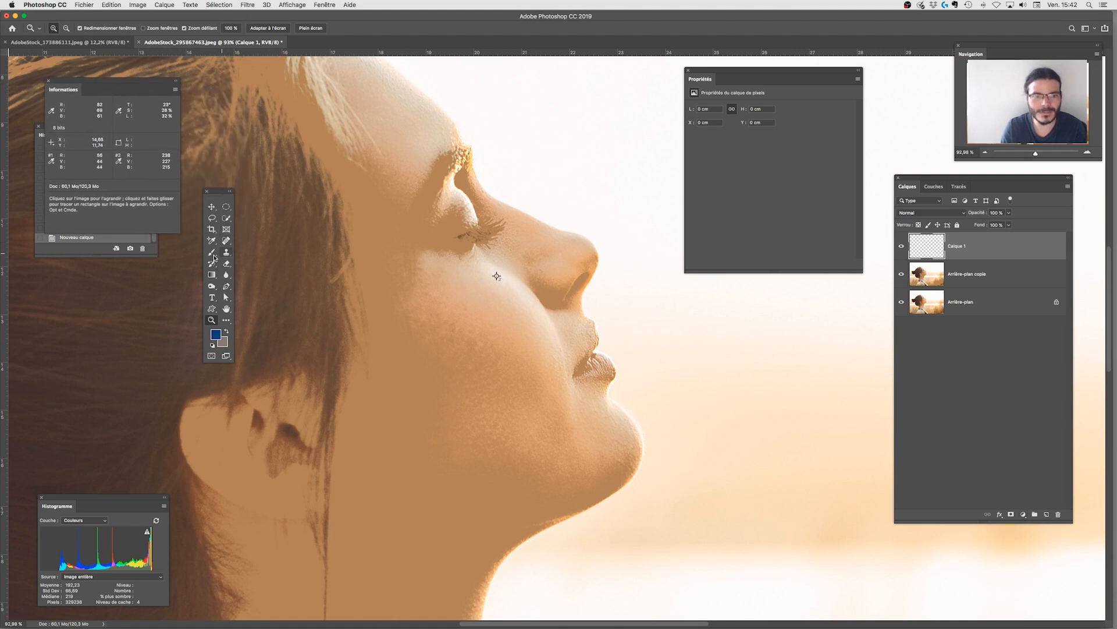
pyautogui.click(213, 253)
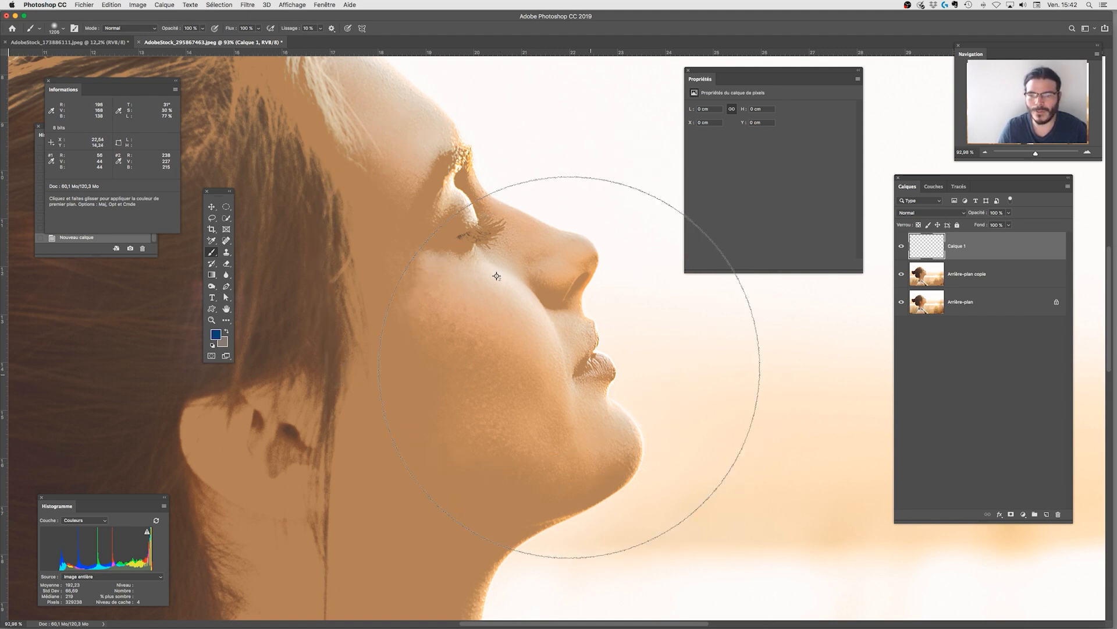
pyautogui.moveTo(586, 374); pyautogui.dragTo(512, 374)
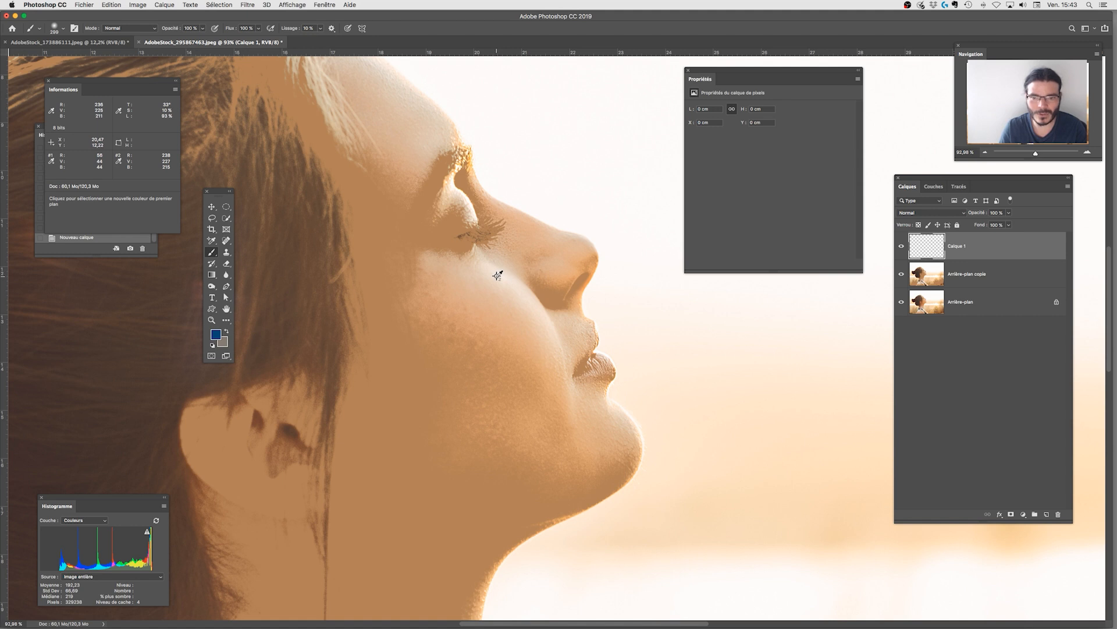
# - Sample the light colour at the cheek's sampler, make it the foreground colour and paint a horizontal swatch on the sky beside the face
pyautogui.keyDown('alt'); pyautogui.click(498, 275); pyautogui.keyUp('alt')
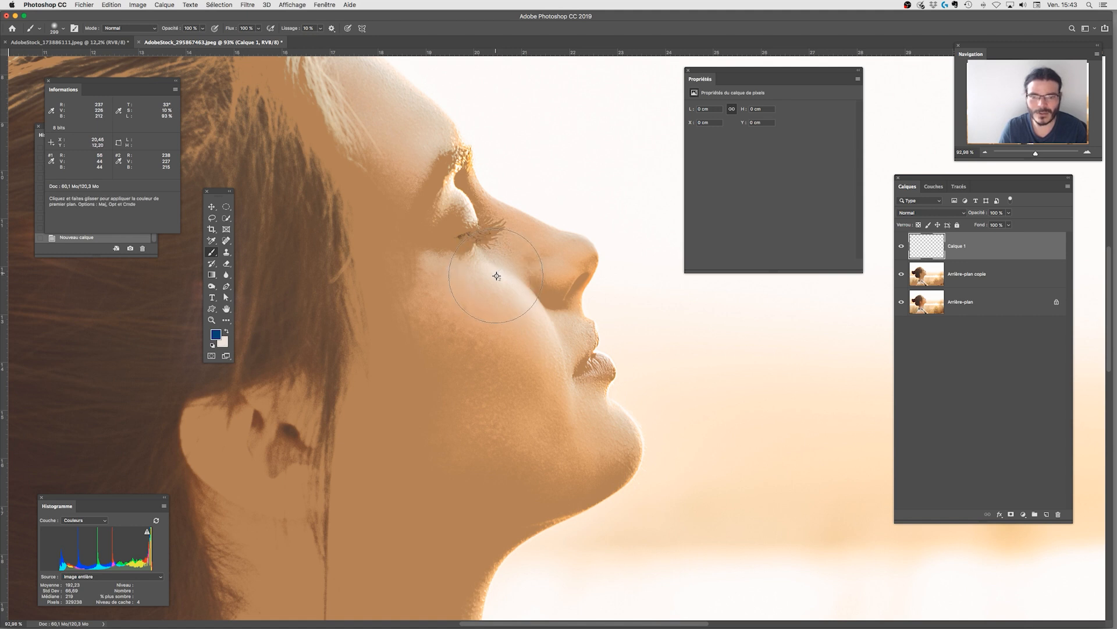
pyautogui.press('x')
pyautogui.press('space')
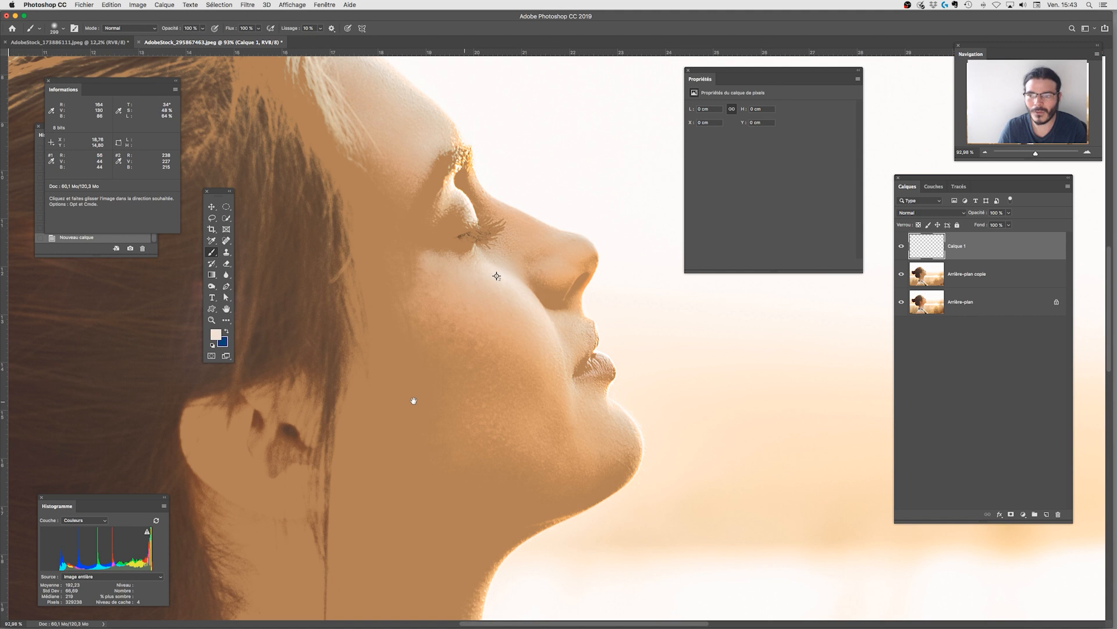
pyautogui.moveTo(414, 400); pyautogui.dragTo(79, 441)
pyautogui.moveTo(557, 292)
pyautogui.mouseDown()
pyautogui.moveTo(543, 296)
pyautogui.moveTo(701, 304)
pyautogui.mouseUp()
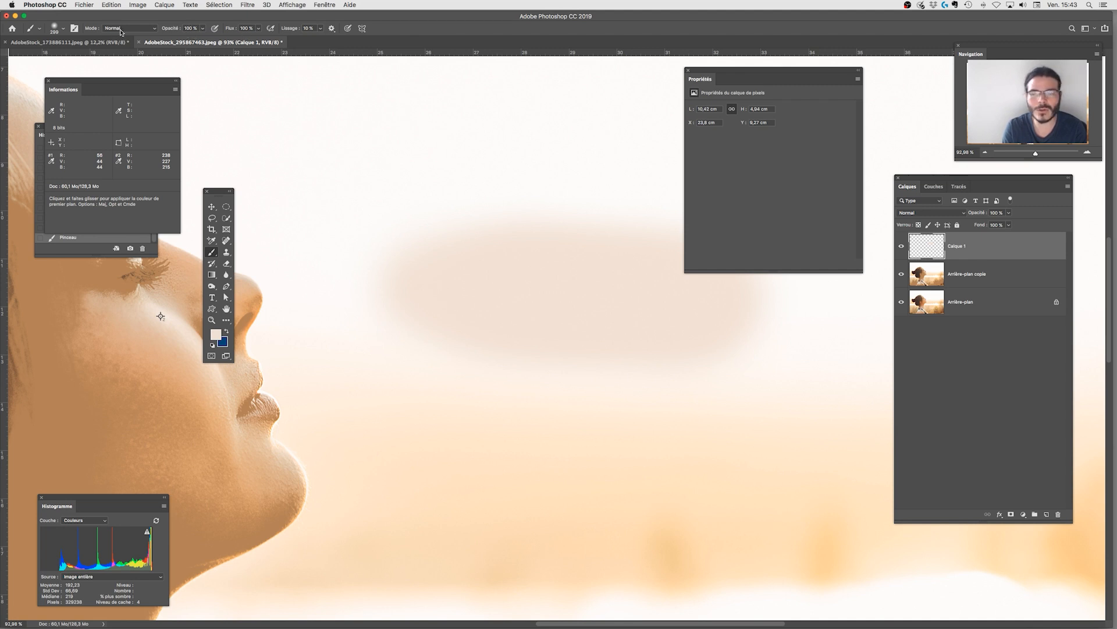
# - Sample the dark colour at the hair bun's sampler and make it the foreground colour
pyautogui.press('super+minus')
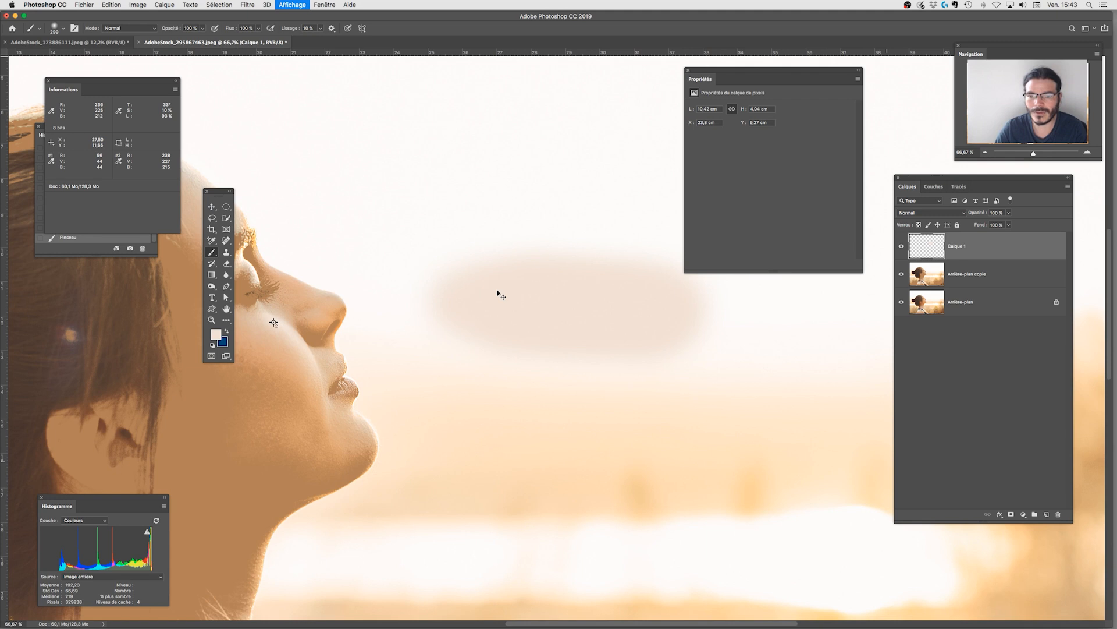
pyautogui.press('super+minus')
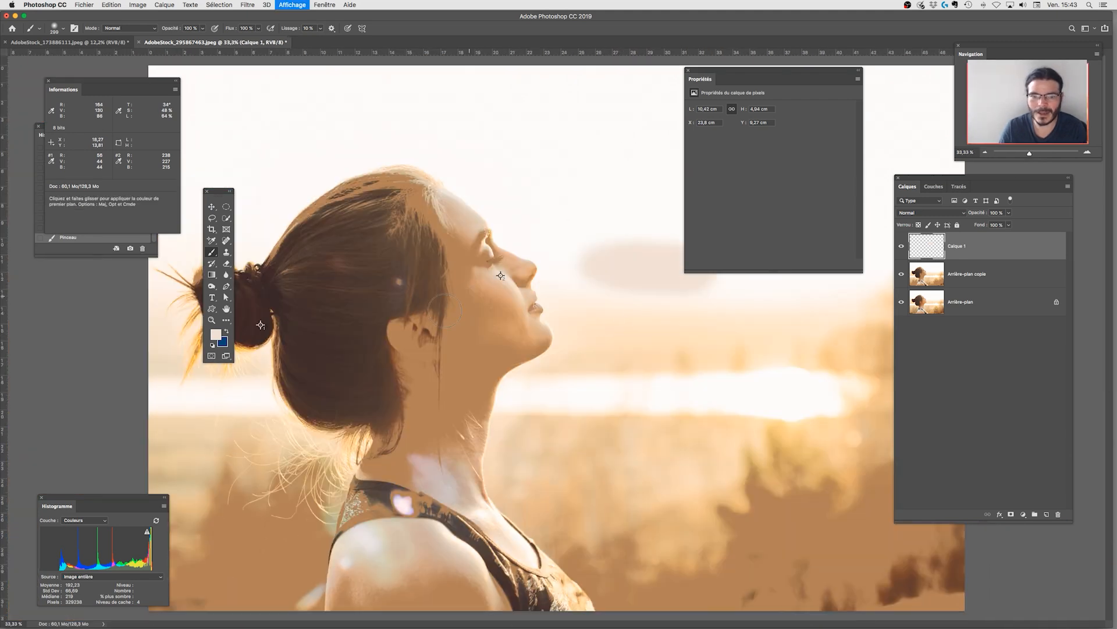
pyautogui.press('super+plus')
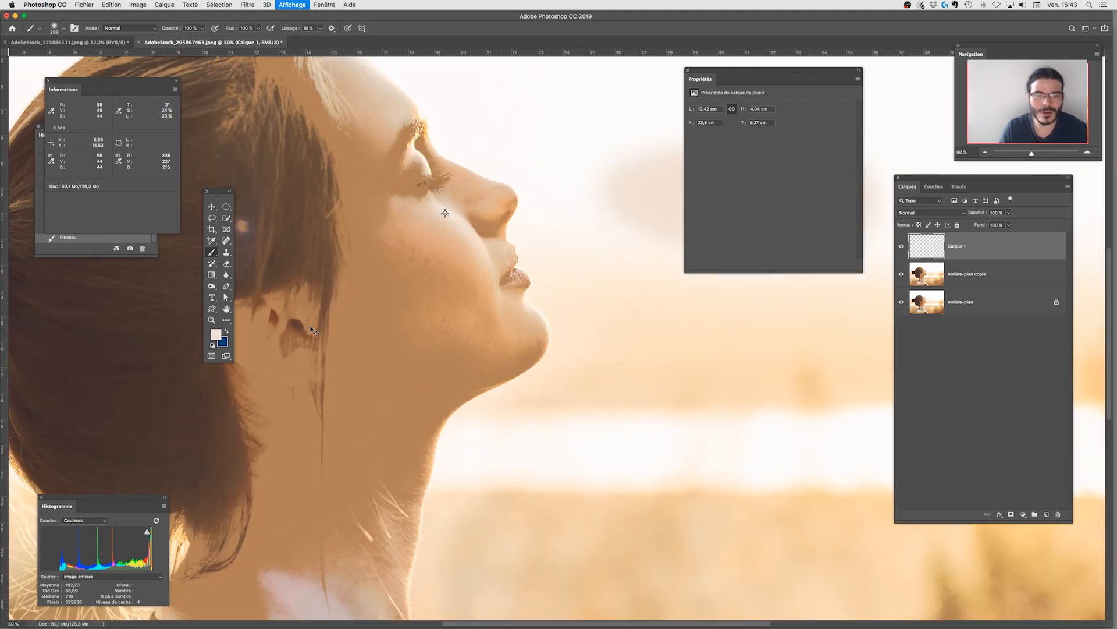
pyautogui.press('super+plus')
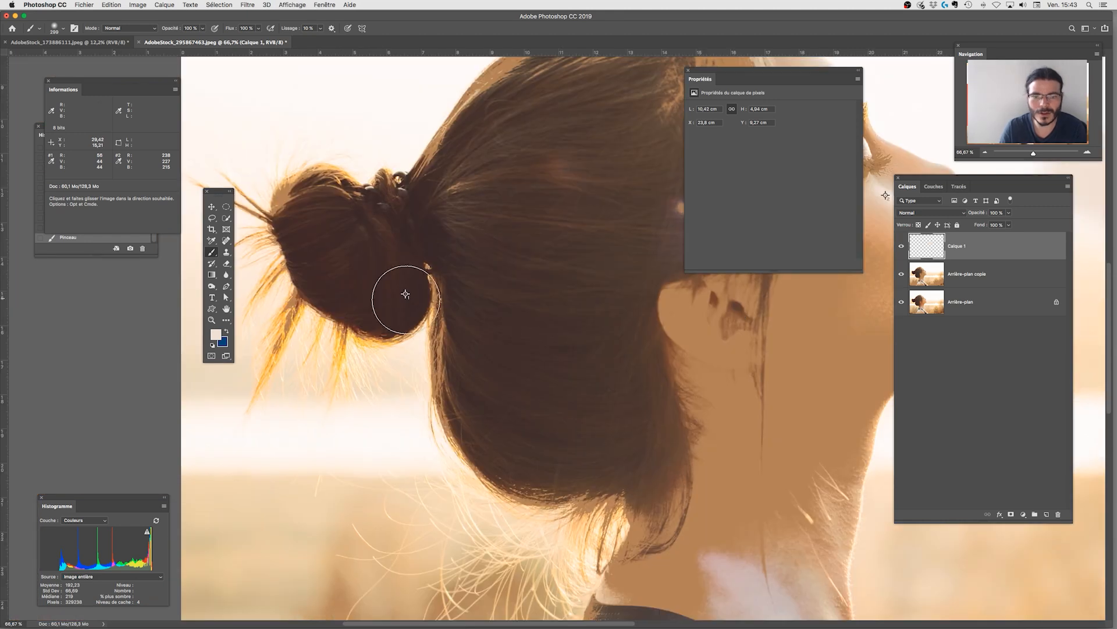
pyautogui.press('alt')
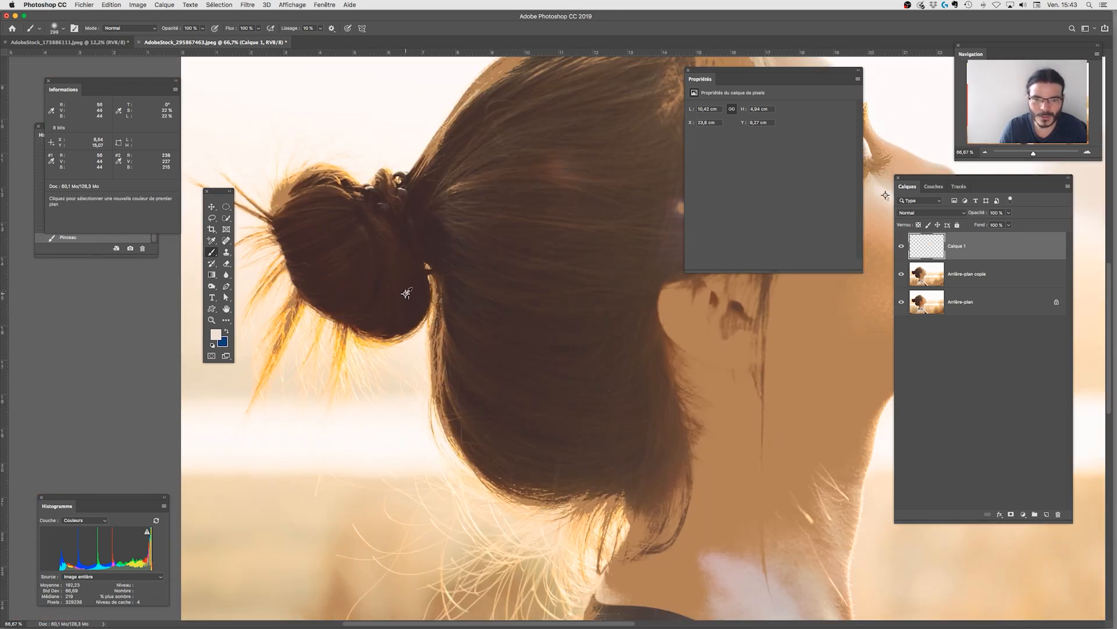
pyautogui.keyDown('alt'); pyautogui.click(407, 293); pyautogui.keyUp('alt')
pyautogui.press('x')
pyautogui.press('space')
pyautogui.hscroll(10, 265, 361)
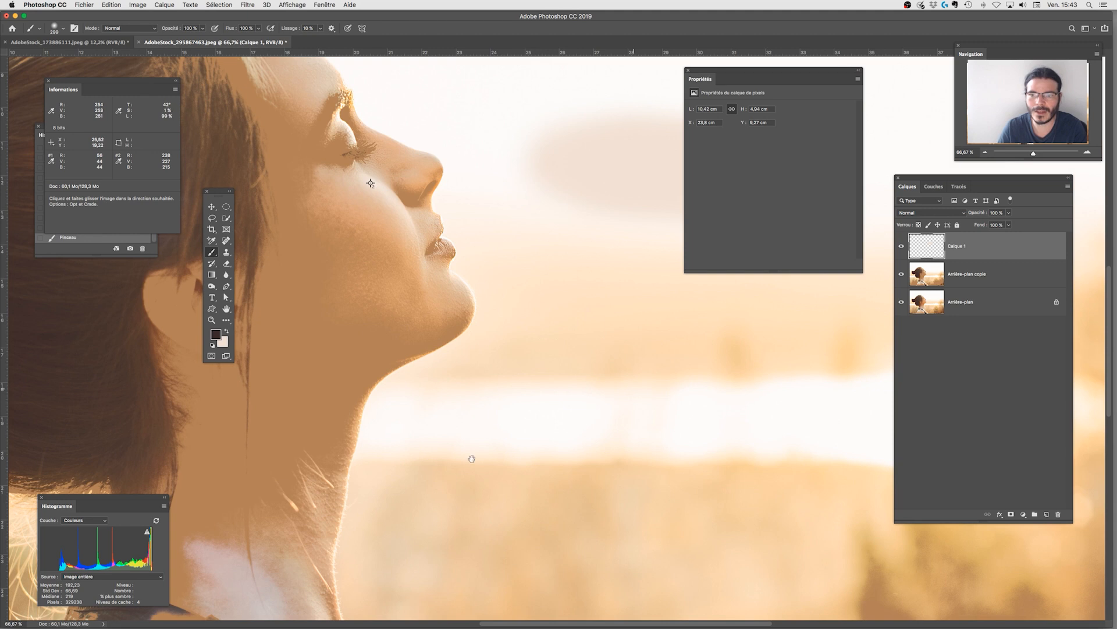
# - Paint a horizontal swatch of the sampled dark colour on the sky below the light swatch
pyautogui.hscroll(10, 449, 465)
pyautogui.hscroll(-5, 569, 423)
pyautogui.press('super+r')
pyautogui.moveTo(574, 360)
pyautogui.mouseDown()
pyautogui.moveTo(456, 362)
pyautogui.moveTo(675, 361)
pyautogui.moveTo(481, 362)
pyautogui.mouseUp()
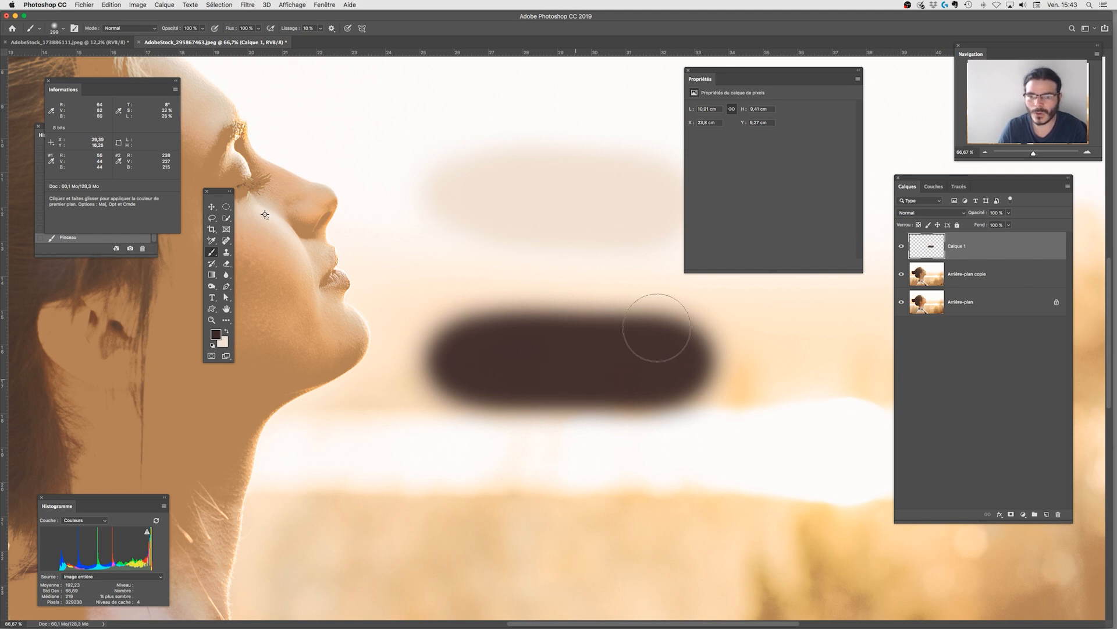
# - Compare the hair and skin with and without the averaged midtones by toggling the Arrière-plan copie layer's visibility
pyautogui.click(902, 276)
pyautogui.hscroll(-10, 832, 357)
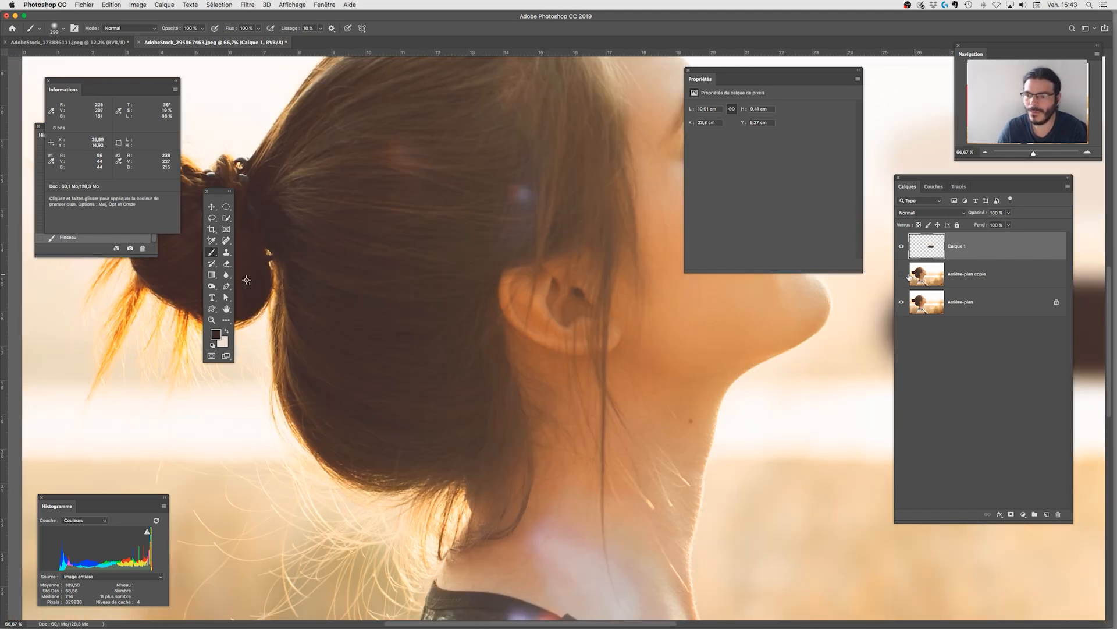
pyautogui.click(902, 274)
pyautogui.hscroll(10, 560, 346)
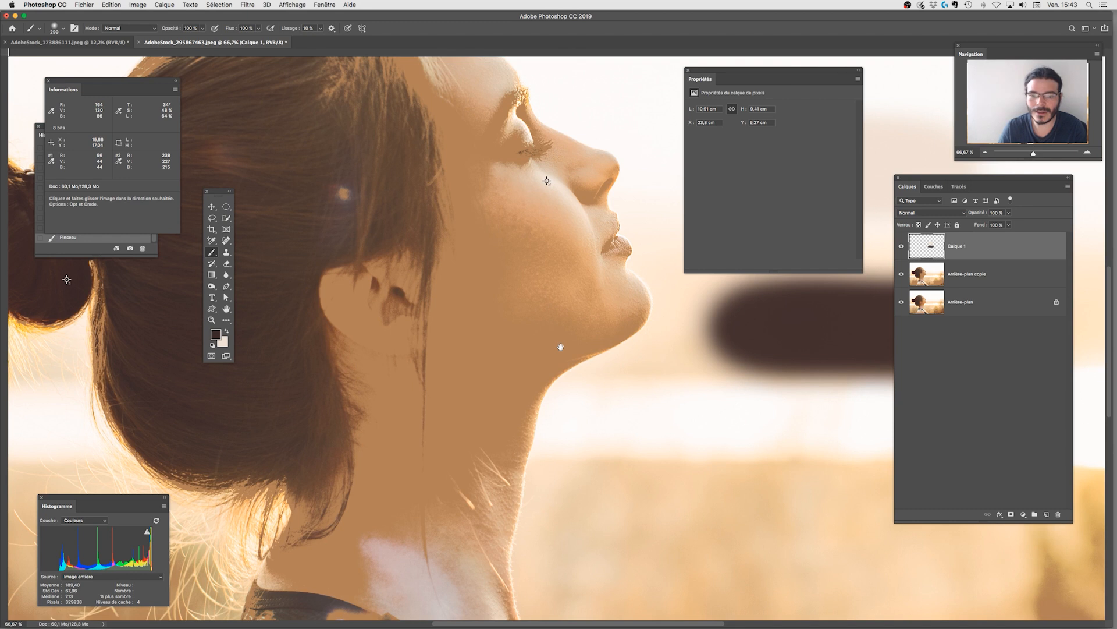
pyautogui.hscroll(-10, 733, 349)
pyautogui.click(902, 276)
pyautogui.click(902, 276)
pyautogui.click(902, 278)
pyautogui.click(902, 280)
pyautogui.click(902, 281)
pyautogui.click(902, 283)
pyautogui.click(903, 278)
pyautogui.click(902, 278)
pyautogui.click(902, 278)
pyautogui.press('super+r')
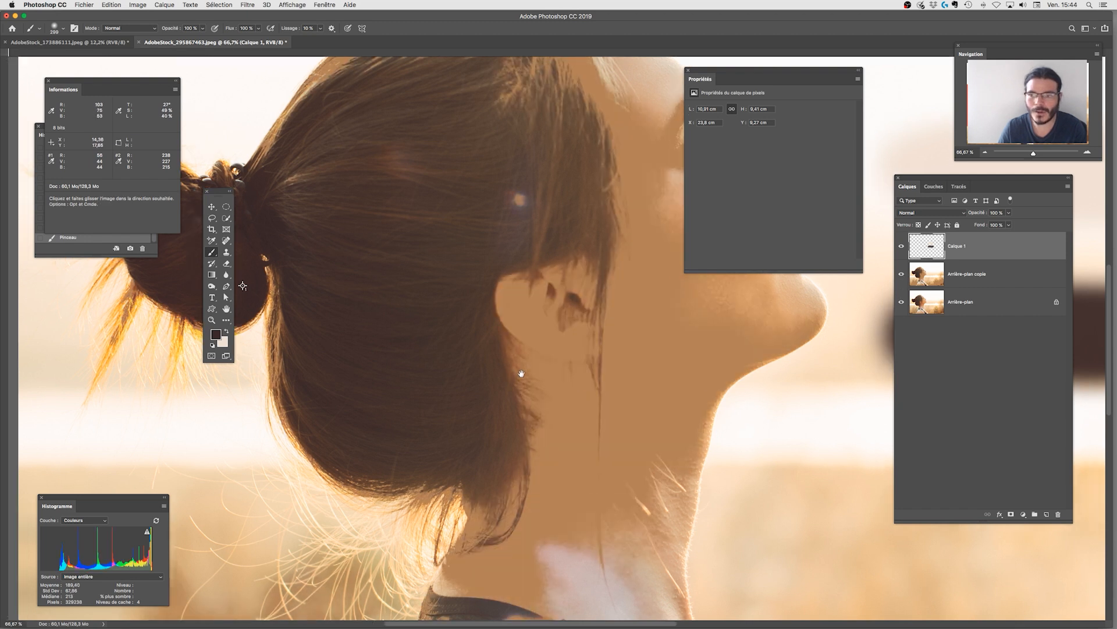
# - Sample the averaged skin midtone on the face, make it the foreground colour and paint a horizontal swatch between the light and dark ones
pyautogui.press('super+r')
pyautogui.moveTo(521, 373); pyautogui.dragTo(358, 359)
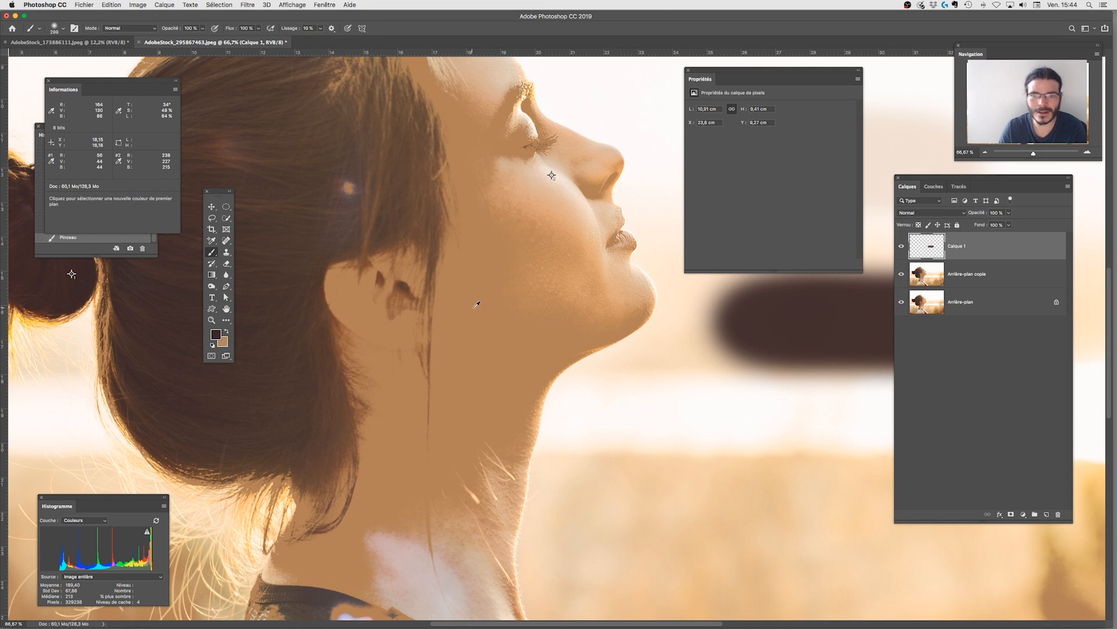
pyautogui.press('space')
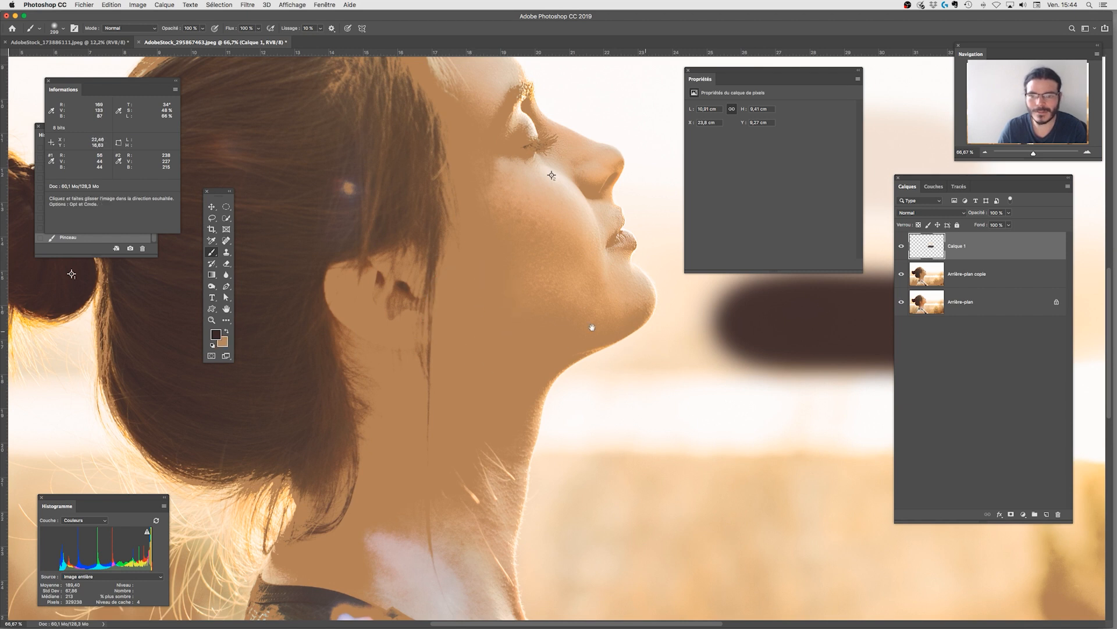
pyautogui.hscroll(8, 372, 330)
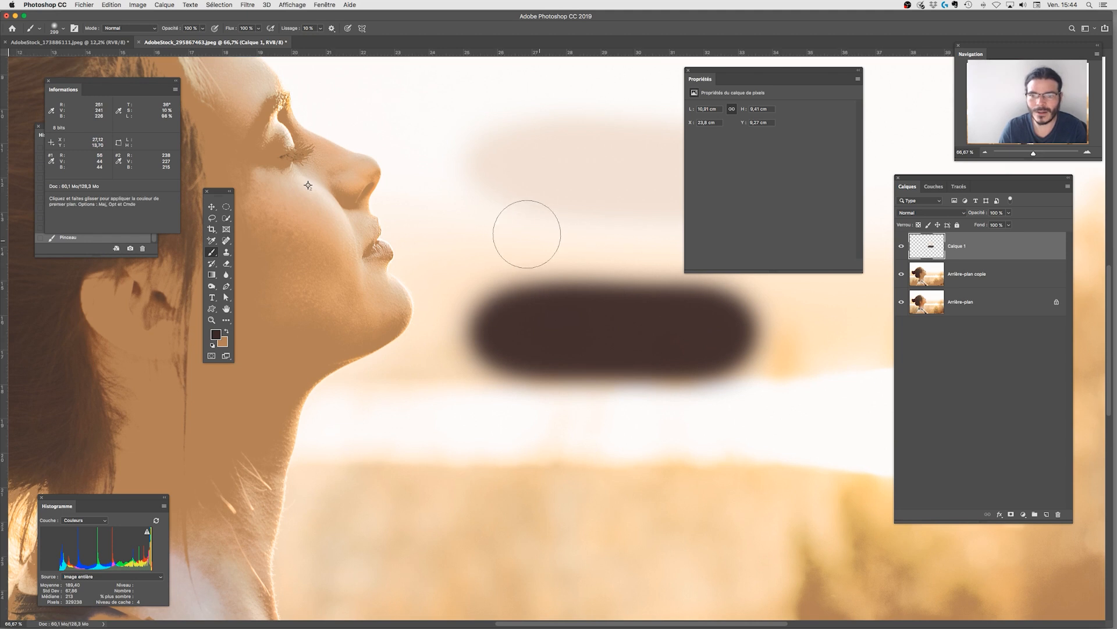
pyautogui.moveTo(565, 241)
pyautogui.mouseDown()
pyautogui.moveTo(682, 250)
pyautogui.moveTo(503, 244)
pyautogui.mouseUp()
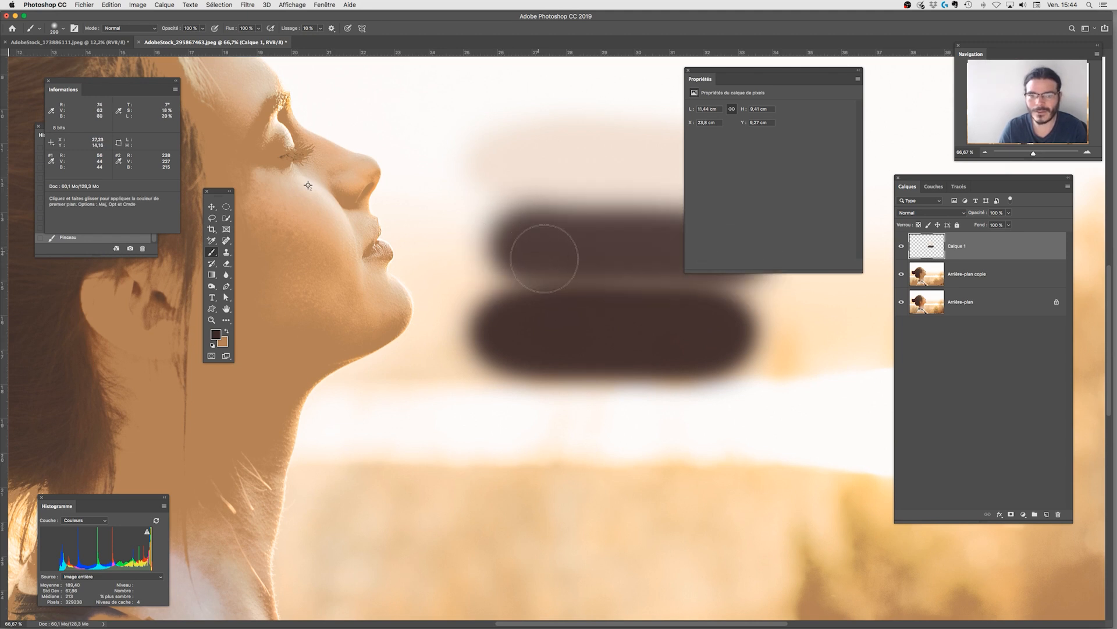
pyautogui.press('super+z')
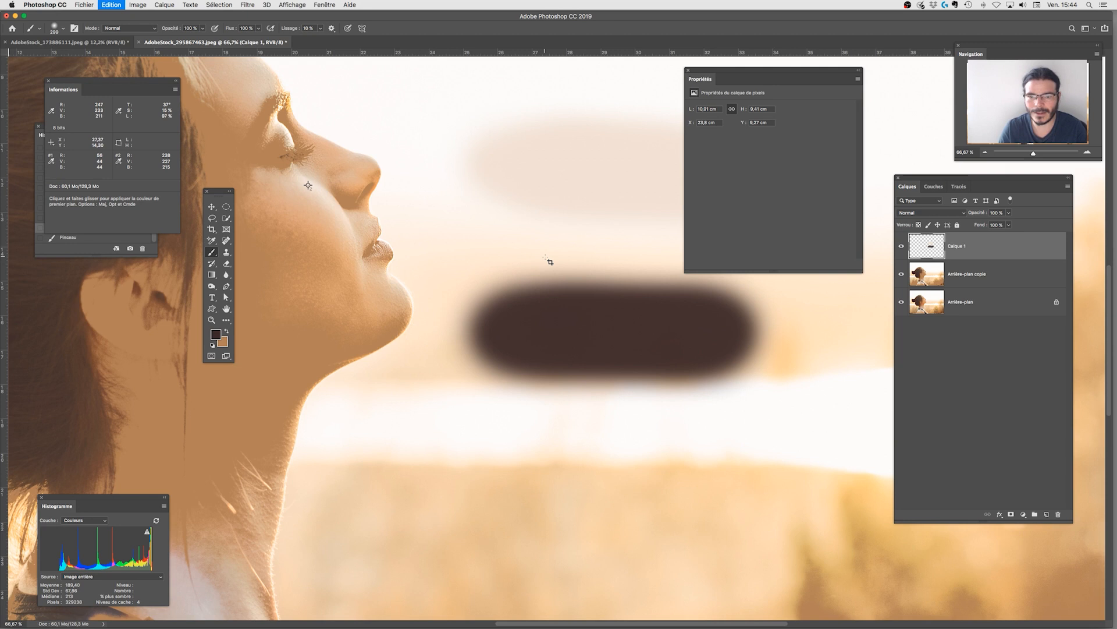
pyautogui.press('x')
pyautogui.press('c')
pyautogui.press('b')
pyautogui.moveTo(529, 250)
pyautogui.mouseDown()
pyautogui.moveTo(768, 265)
pyautogui.moveTo(483, 245)
pyautogui.moveTo(723, 242)
pyautogui.moveTo(693, 233)
pyautogui.mouseUp()
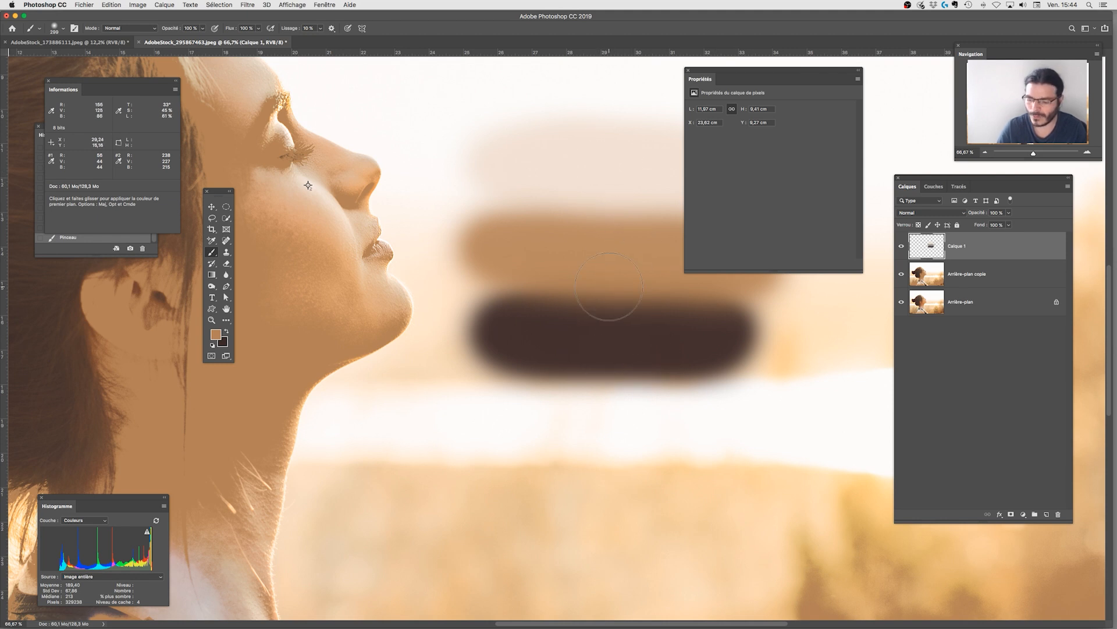
# - Duplicate the swatch layer Calque 1 into the document AdobeStock_173886111.jpeg
pyautogui.press('super+minus')
pyautogui.press('super+minus')
pyautogui.press('super+minus')
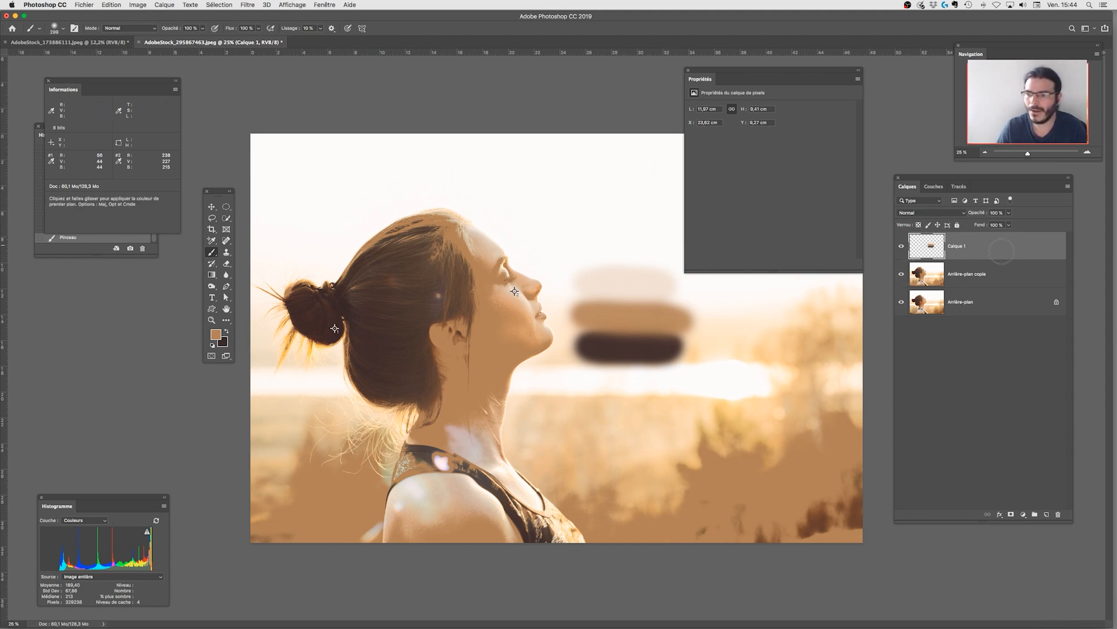
pyautogui.rightClick(1002, 253)
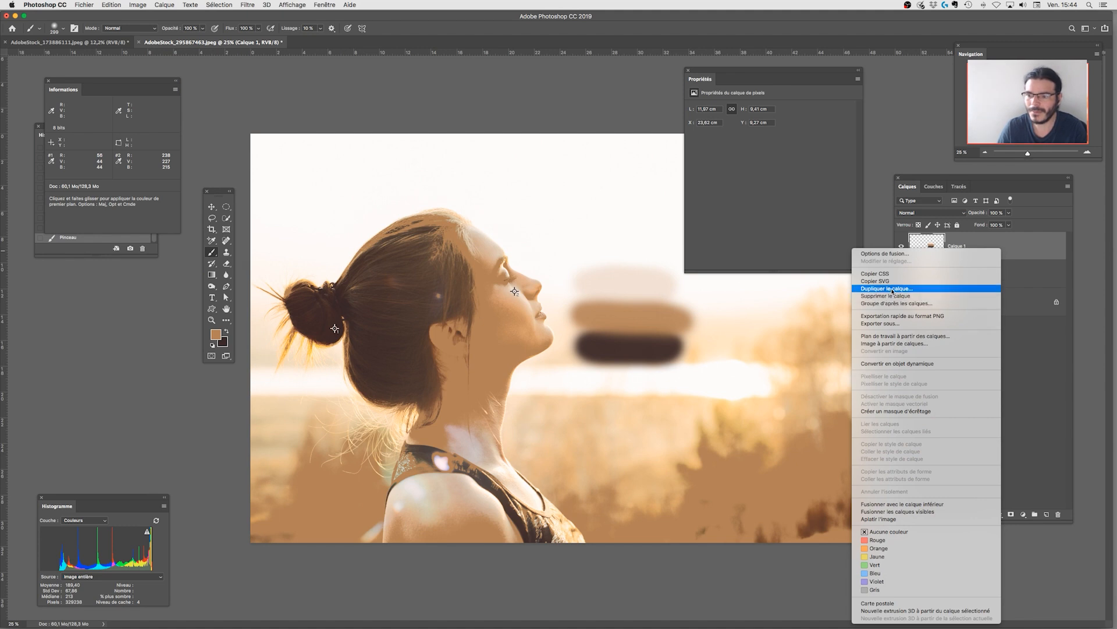
pyautogui.click(775, 253)
pyautogui.click(562, 288)
pyautogui.click(564, 296)
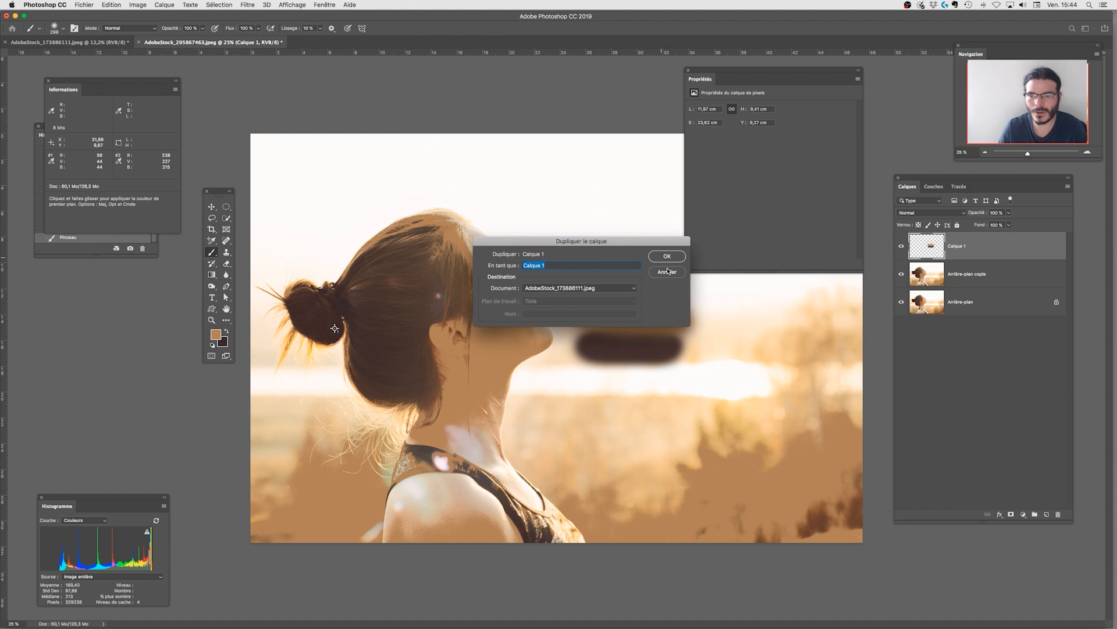
pyautogui.press('Return')
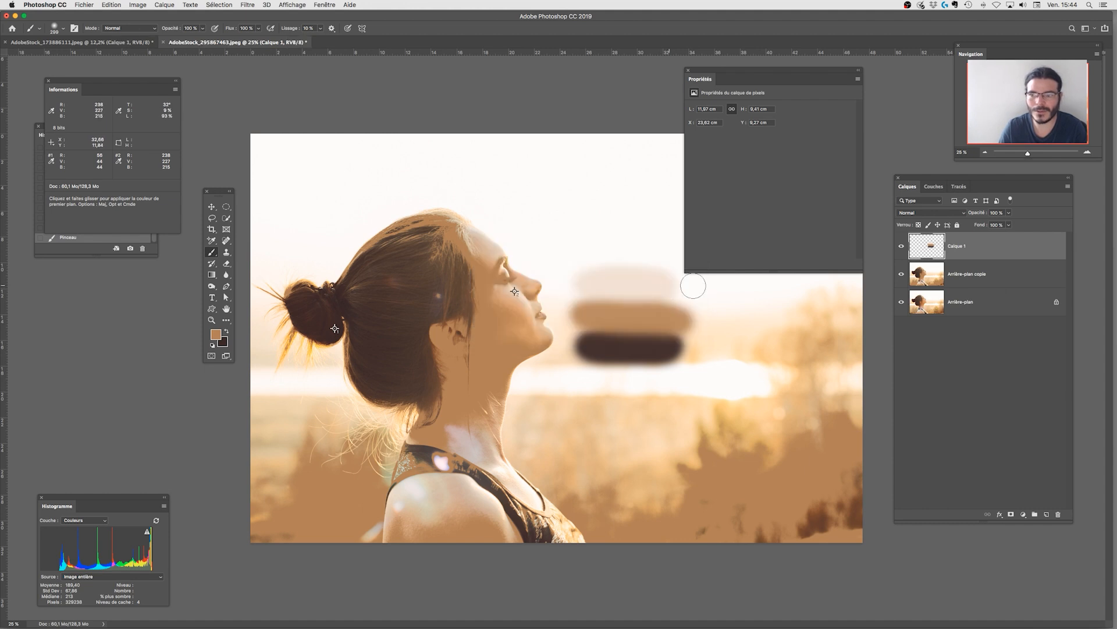
# - Delete the Calque 1 and Arrière-plan copie layers from the reference portrait
pyautogui.keyDown('shift'); pyautogui.click(1019, 277); pyautogui.keyUp('shift')
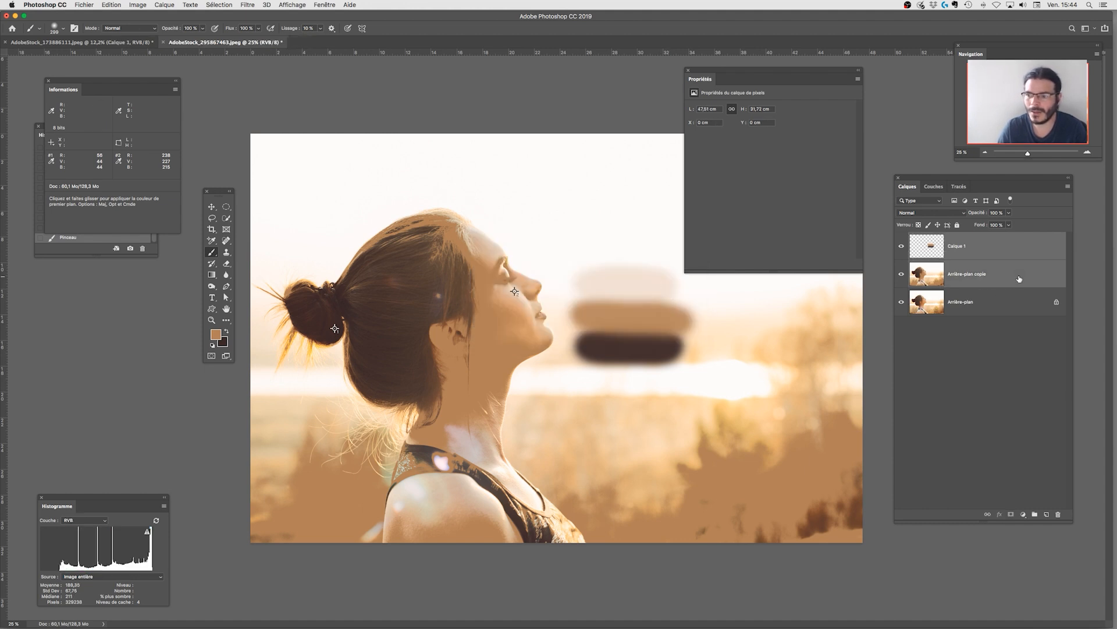
pyautogui.click(1058, 514)
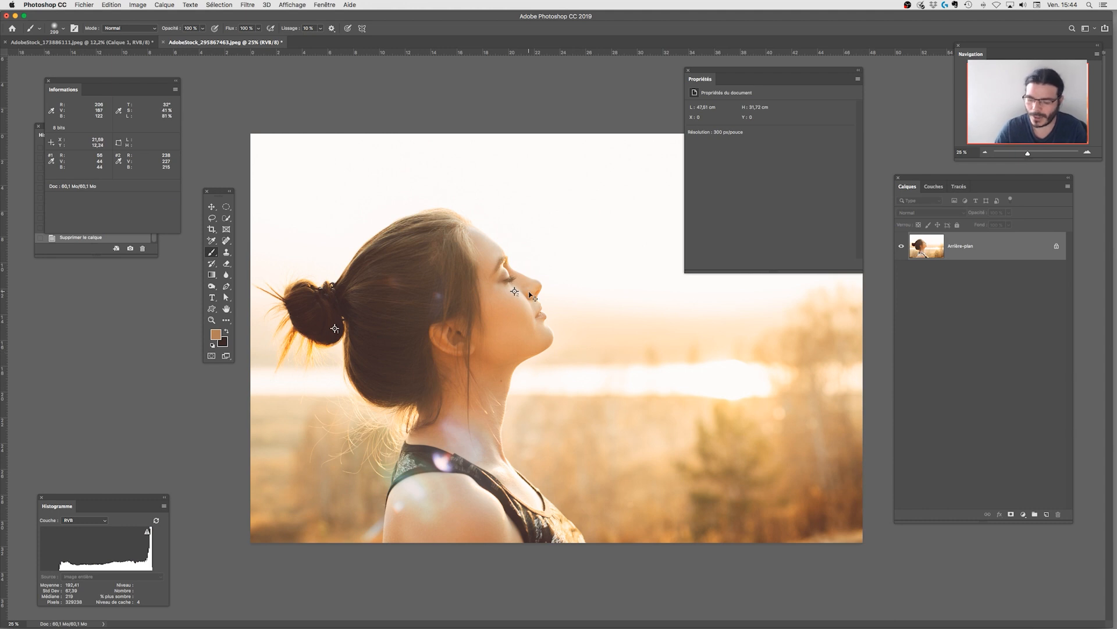
pyautogui.press('super+minus')
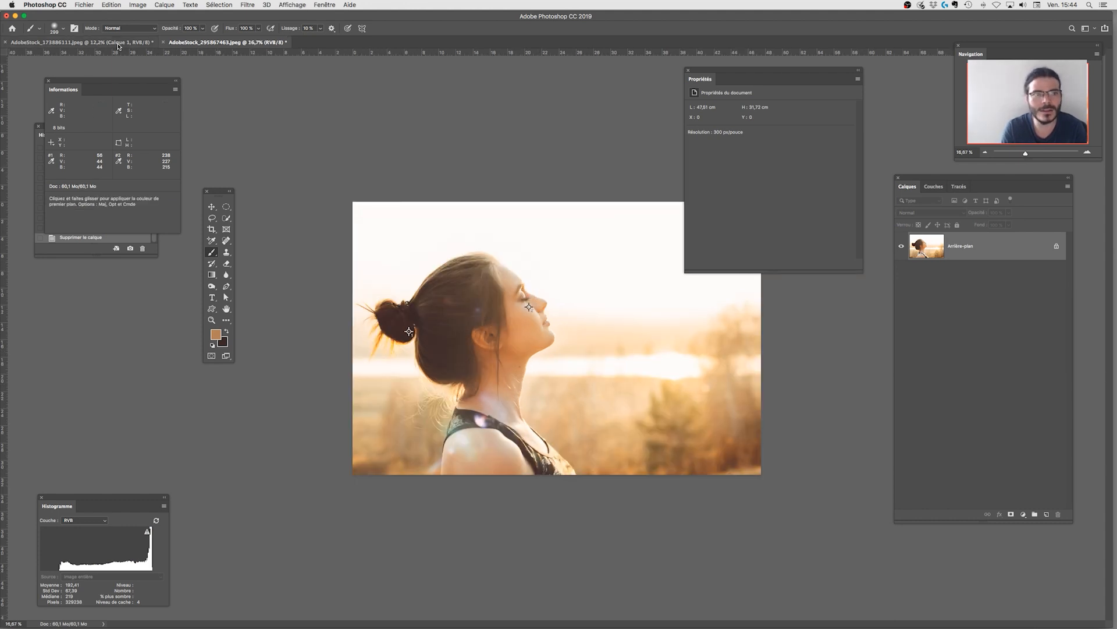
# - Switch to AdobeStock_173886111.jpeg and move the swatches off the woman's face onto the blurred background beside her head
pyautogui.click(118, 43)
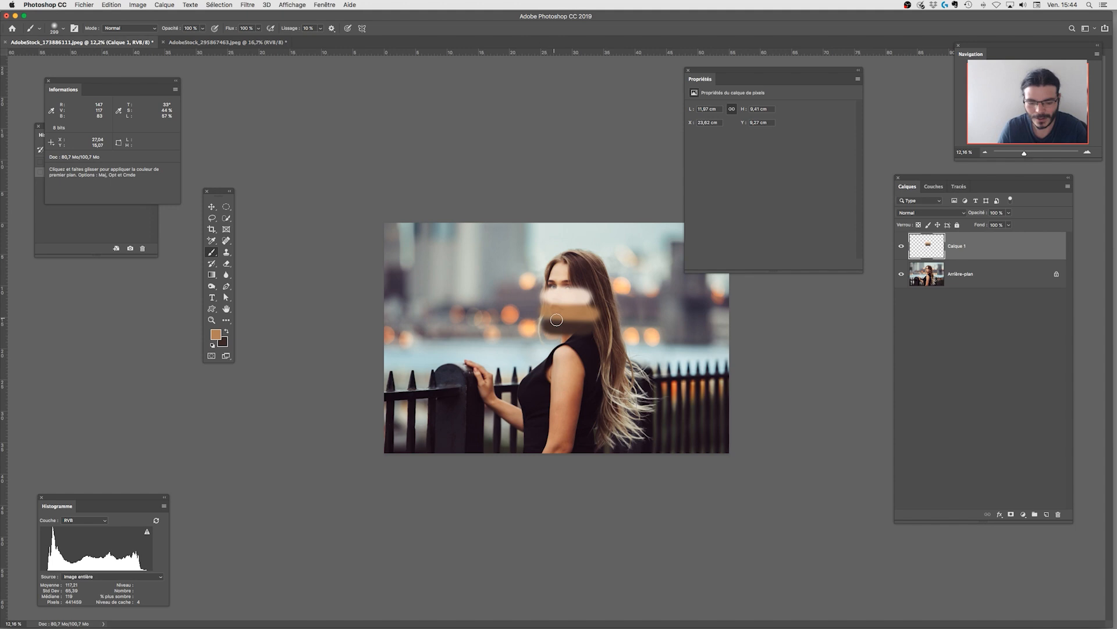
pyautogui.press('v')
pyautogui.moveTo(582, 312)
pyautogui.mouseDown()
pyautogui.moveTo(489, 316)
pyautogui.moveTo(497, 273)
pyautogui.moveTo(475, 283)
pyautogui.mouseUp()
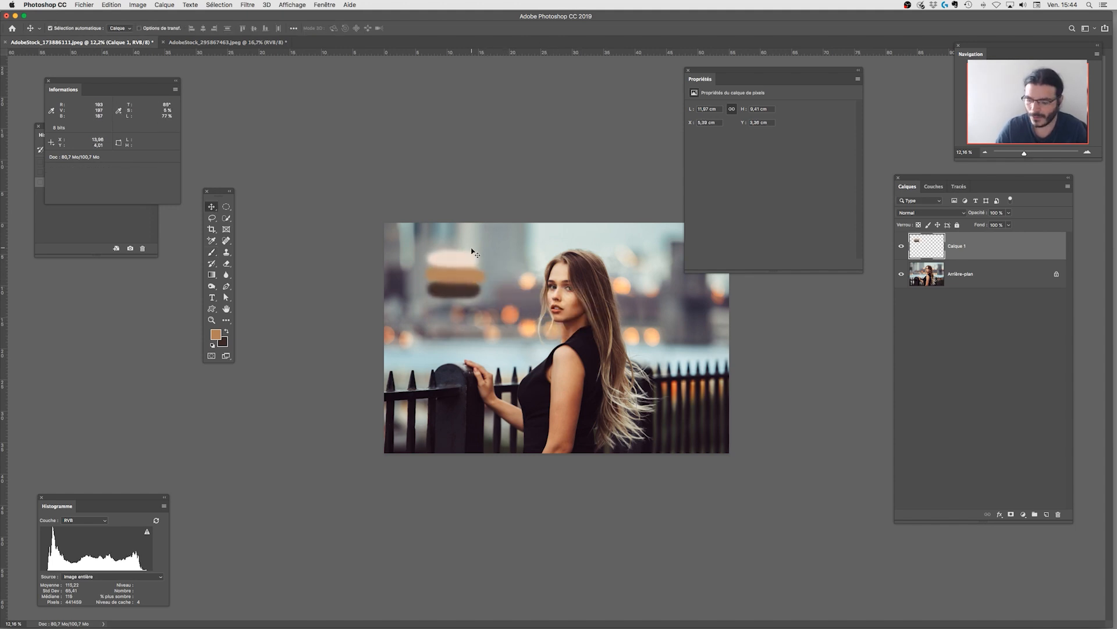
pyautogui.press('super+plus')
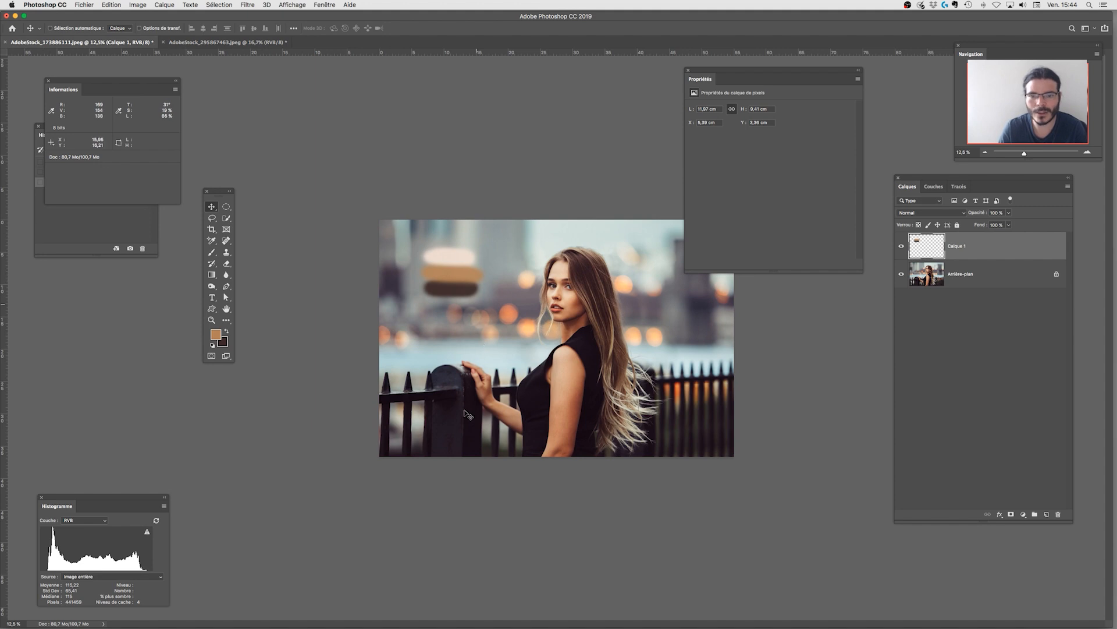
# - Add a Courbes adjustment layer above Calque 1
pyautogui.click(1023, 515)
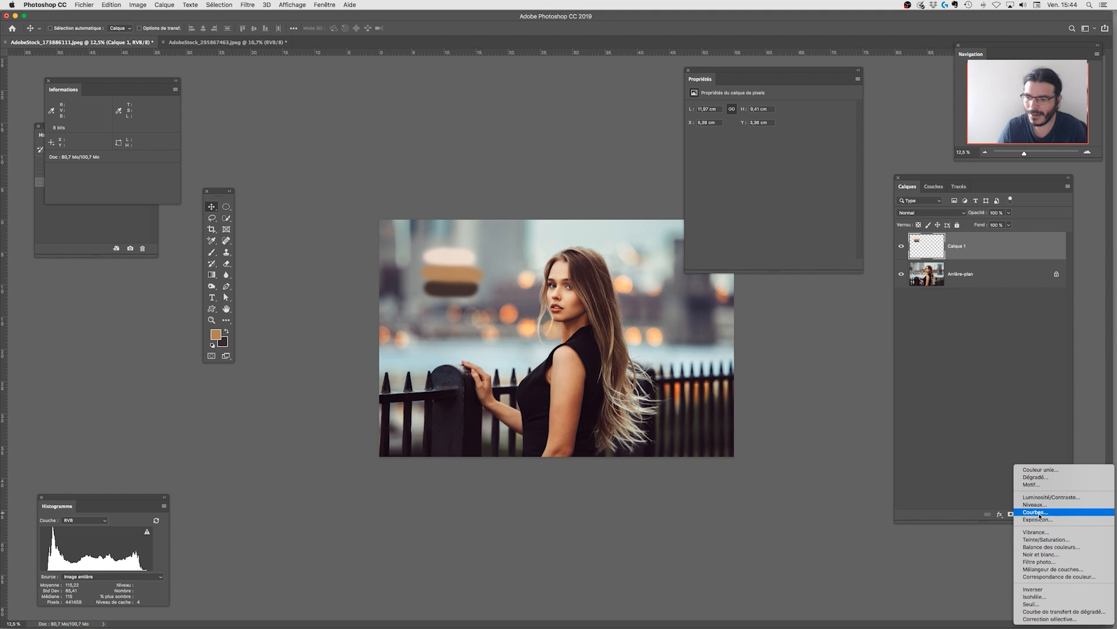
pyautogui.click(1039, 515)
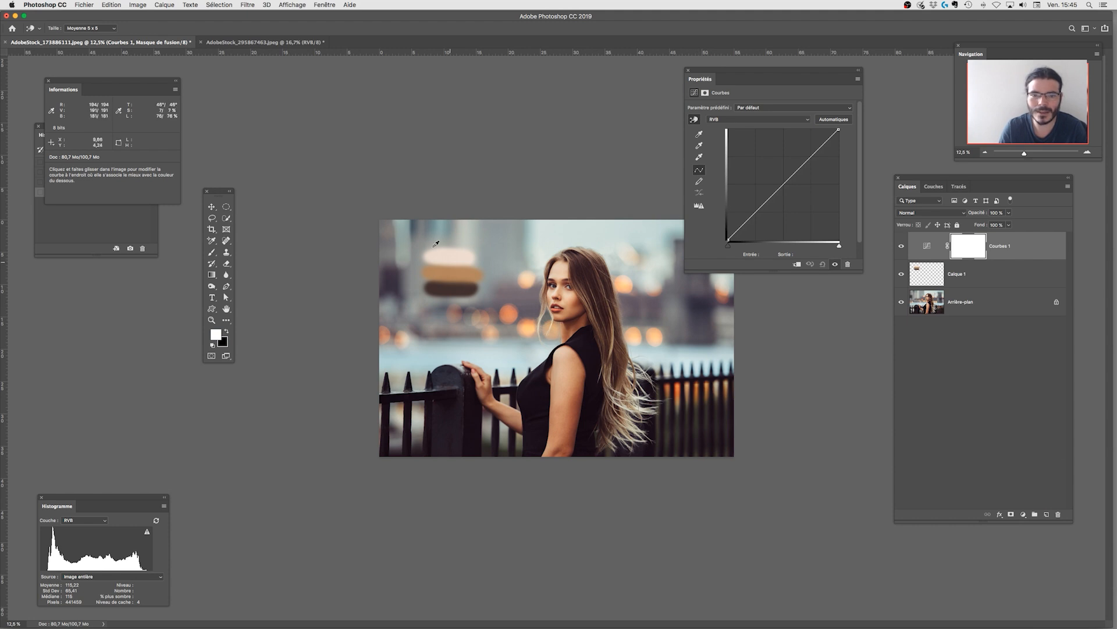
pyautogui.click(705, 170)
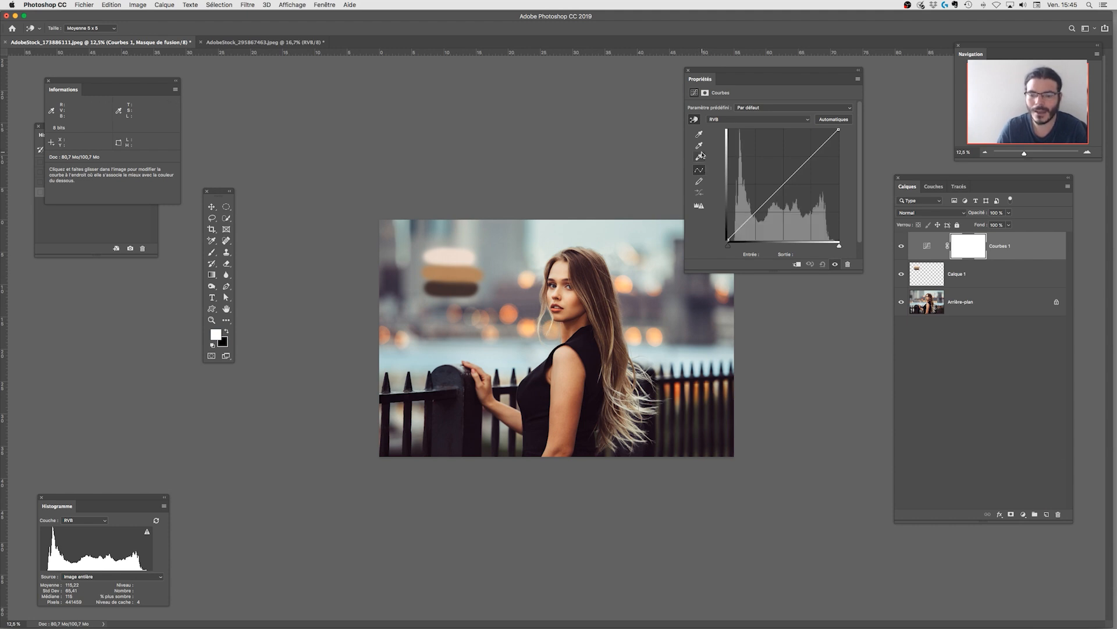
pyautogui.press('super+plus')
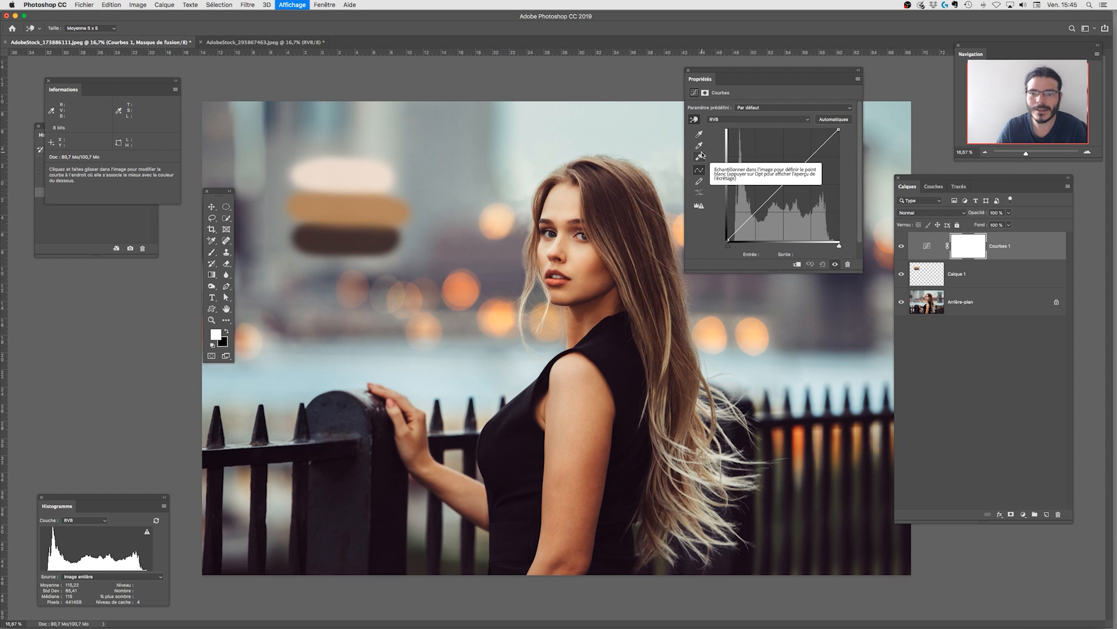
pyautogui.click(701, 156)
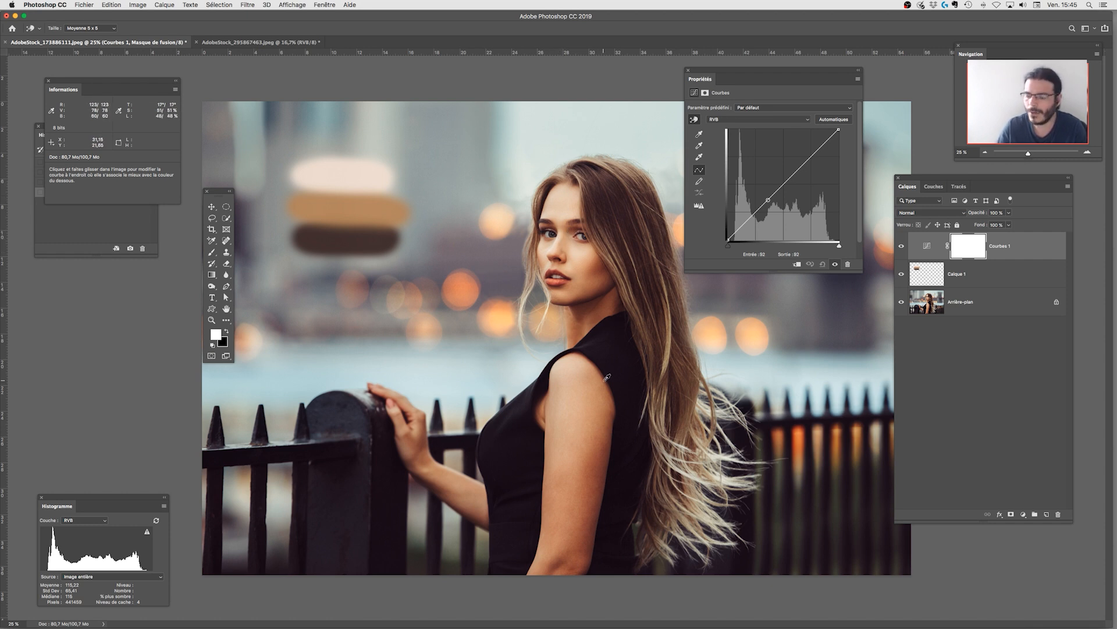
# - Add a Seuil adjustment layer at level 212 and place a colour sampler on the brightest area of the woman's face
pyautogui.click(1023, 512)
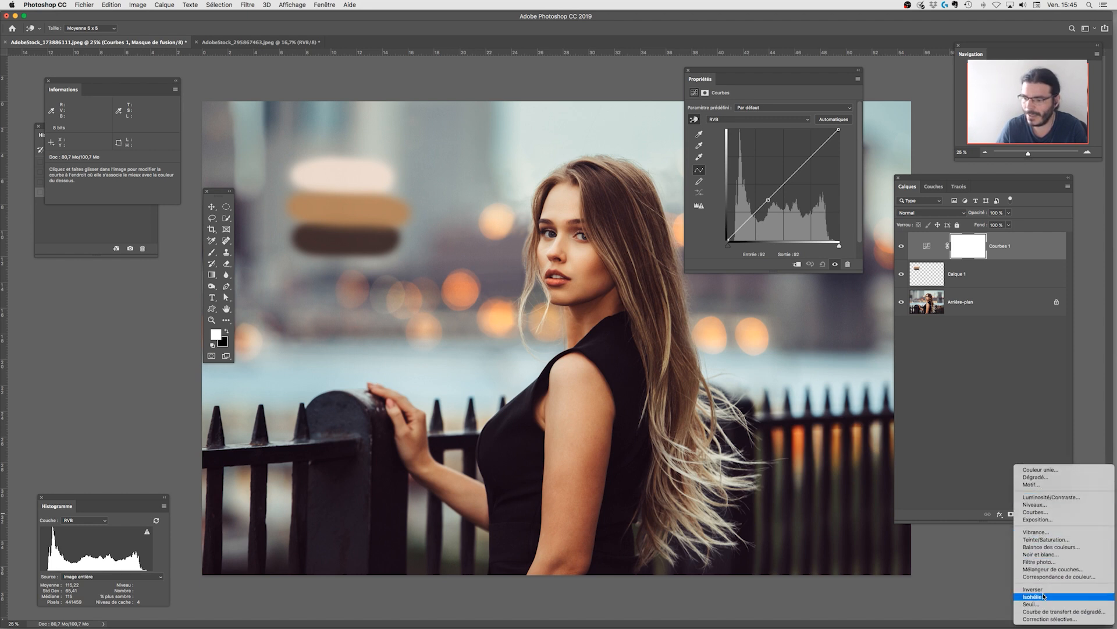
pyautogui.click(1033, 605)
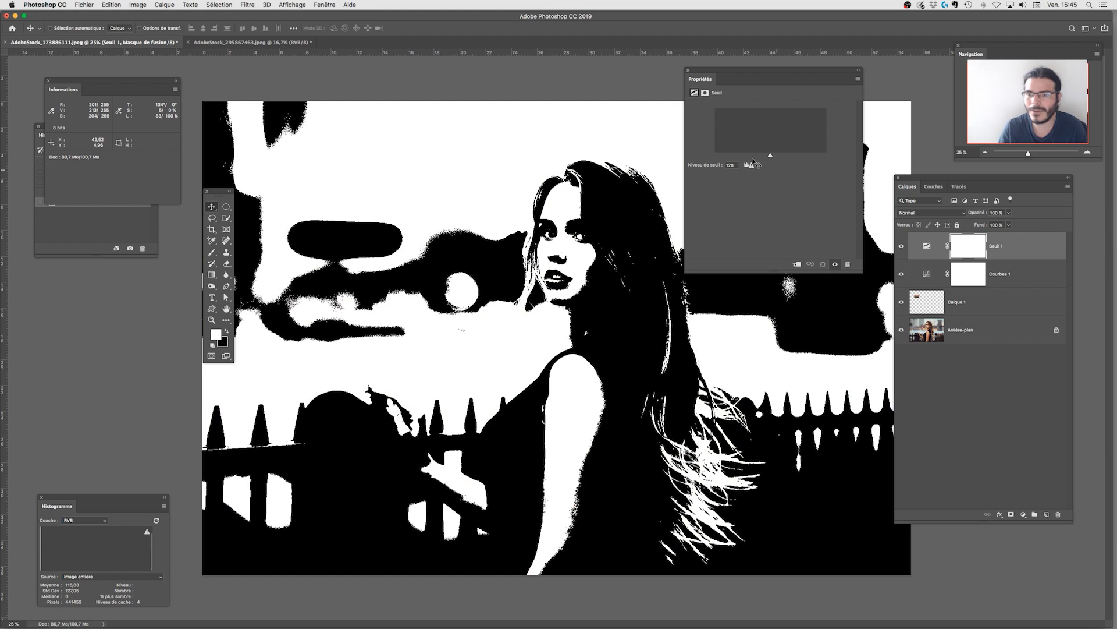
pyautogui.moveTo(760, 158); pyautogui.dragTo(807, 158)
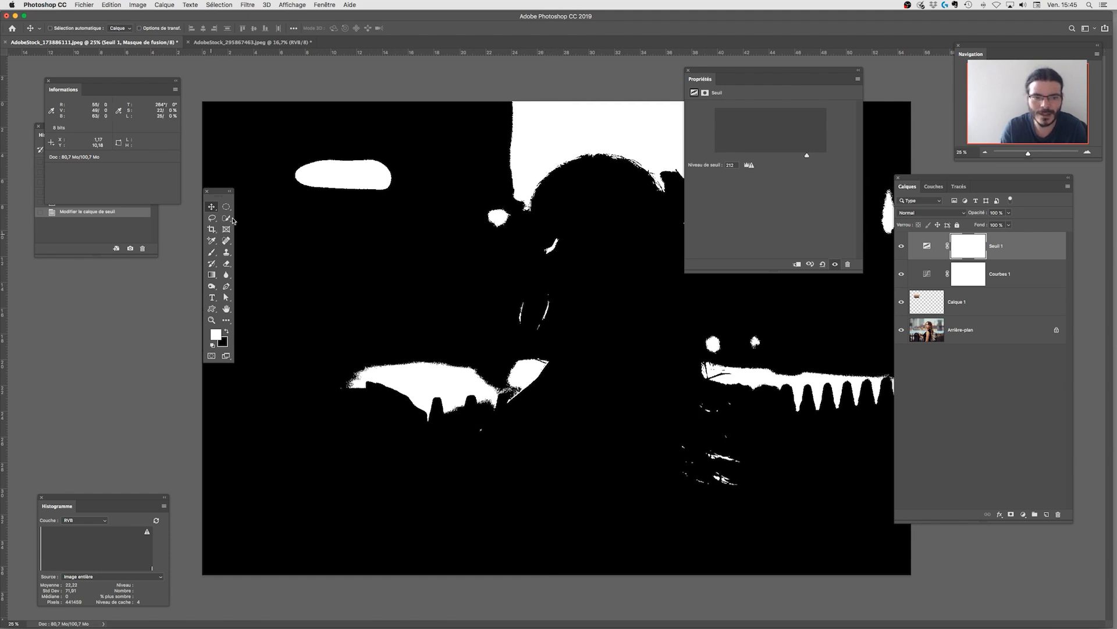
pyautogui.click(213, 243)
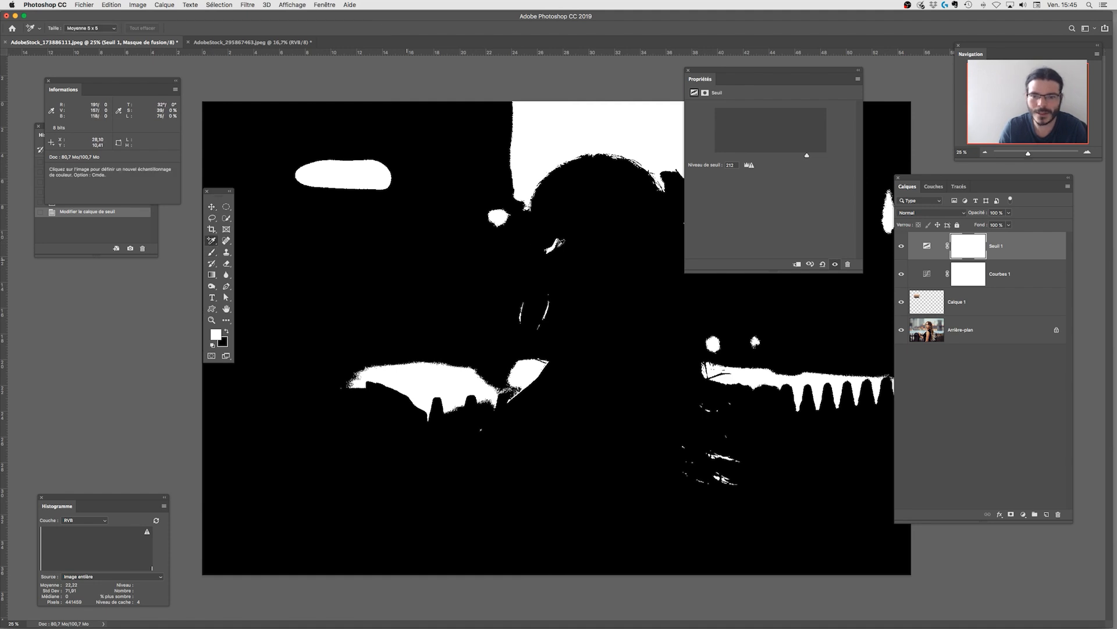
pyautogui.click(549, 249)
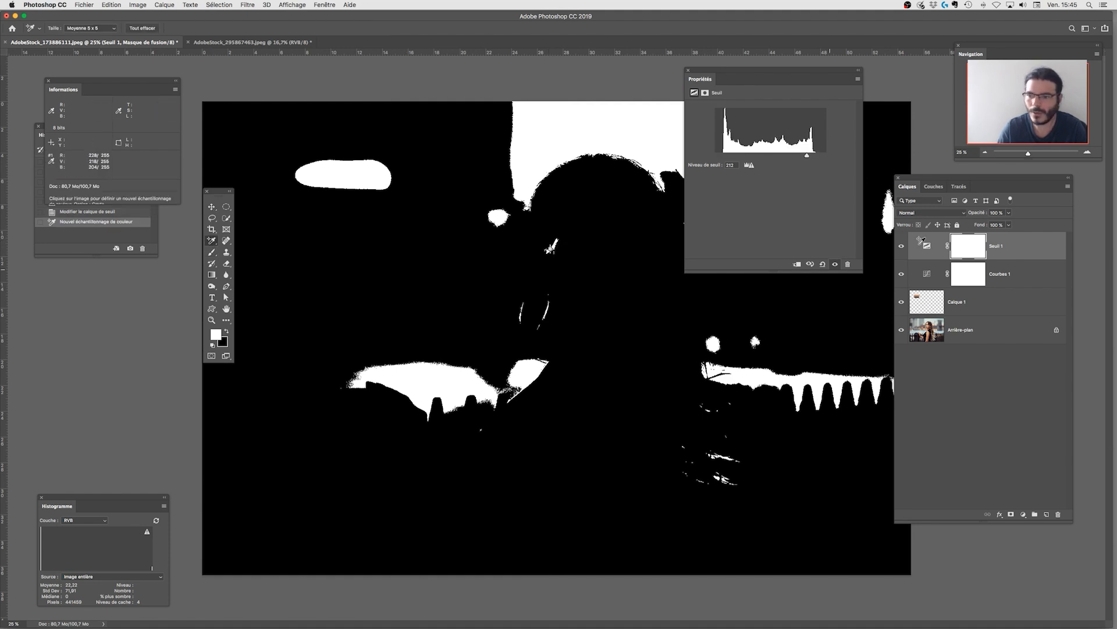
# - Place a second colour sampler on the dress's darkest area with Seuil lowered to 23, and delete the Seuil layer
pyautogui.moveTo(754, 156); pyautogui.dragTo(726, 158)
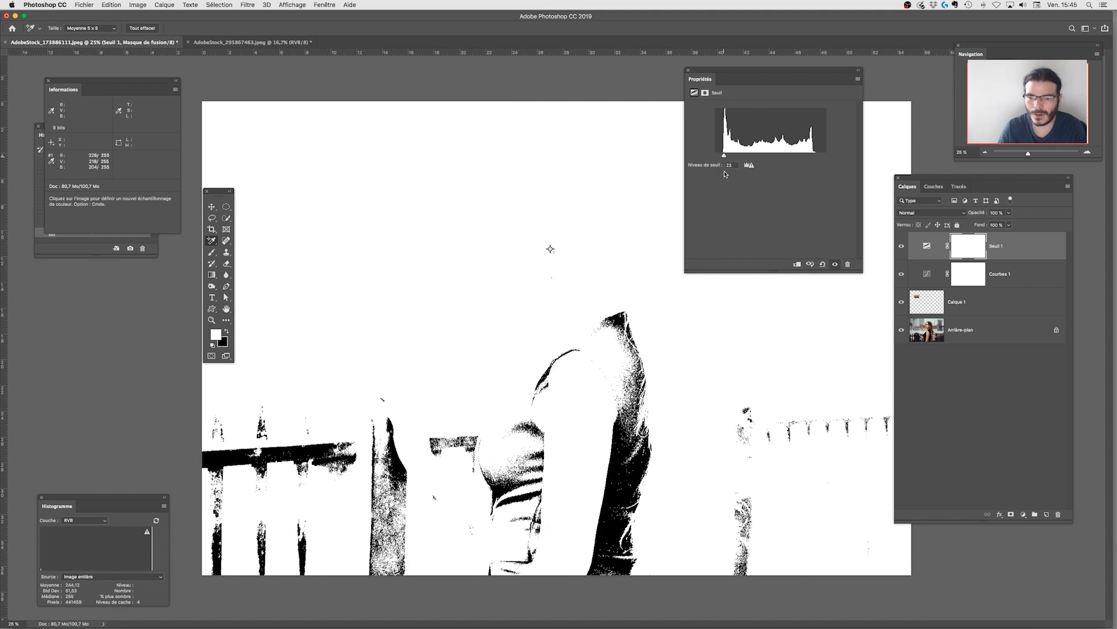
pyautogui.click(614, 466)
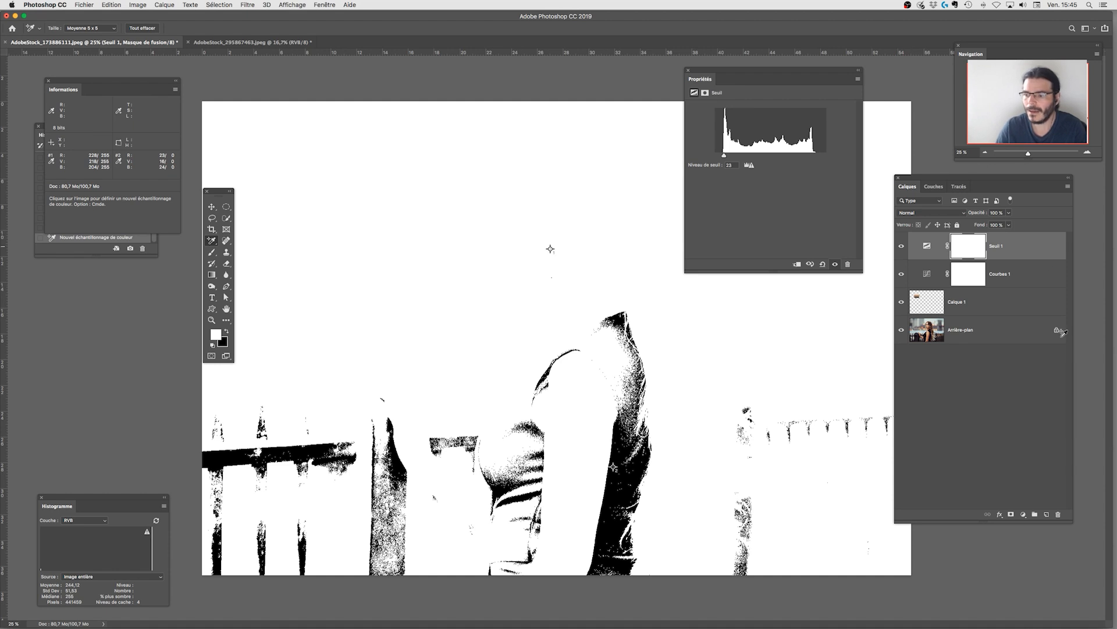
pyautogui.click(1058, 514)
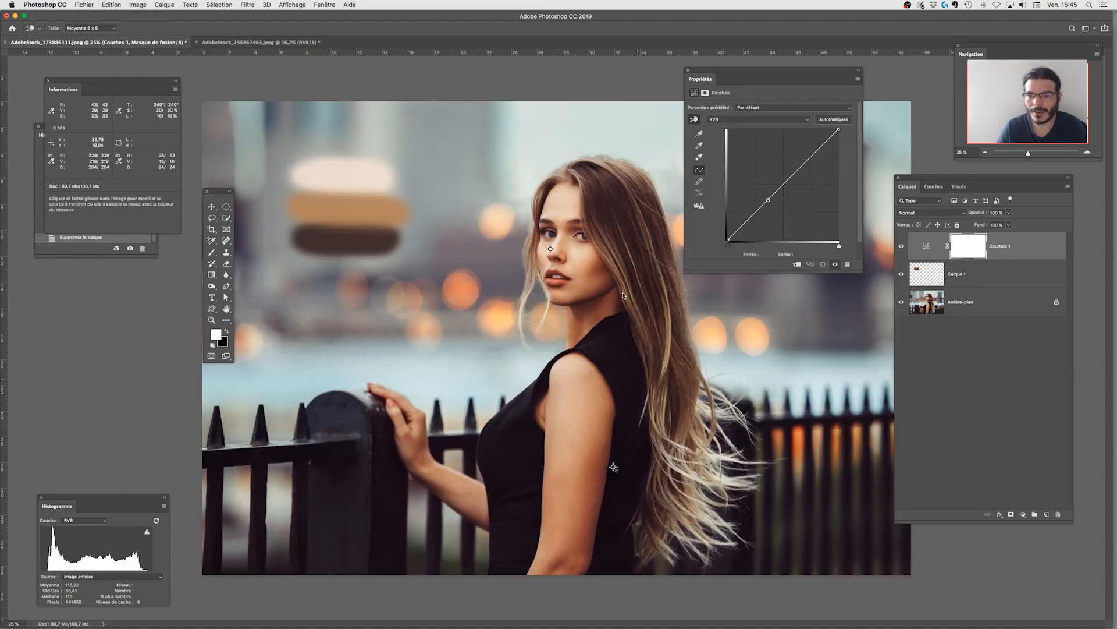
pyautogui.press('super+minus')
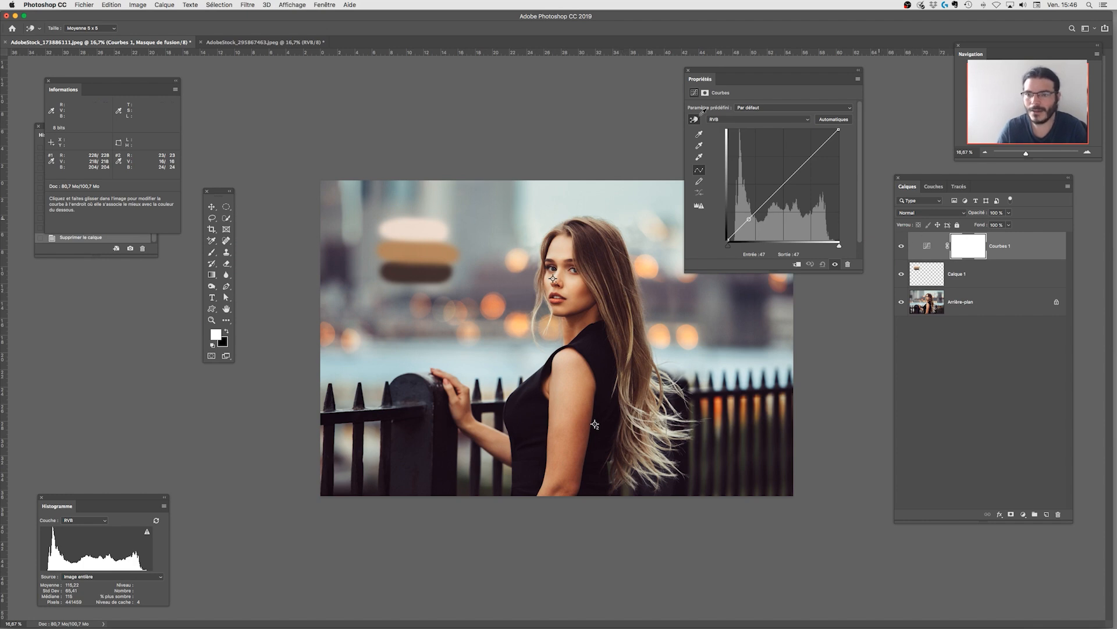
pyautogui.click(699, 134)
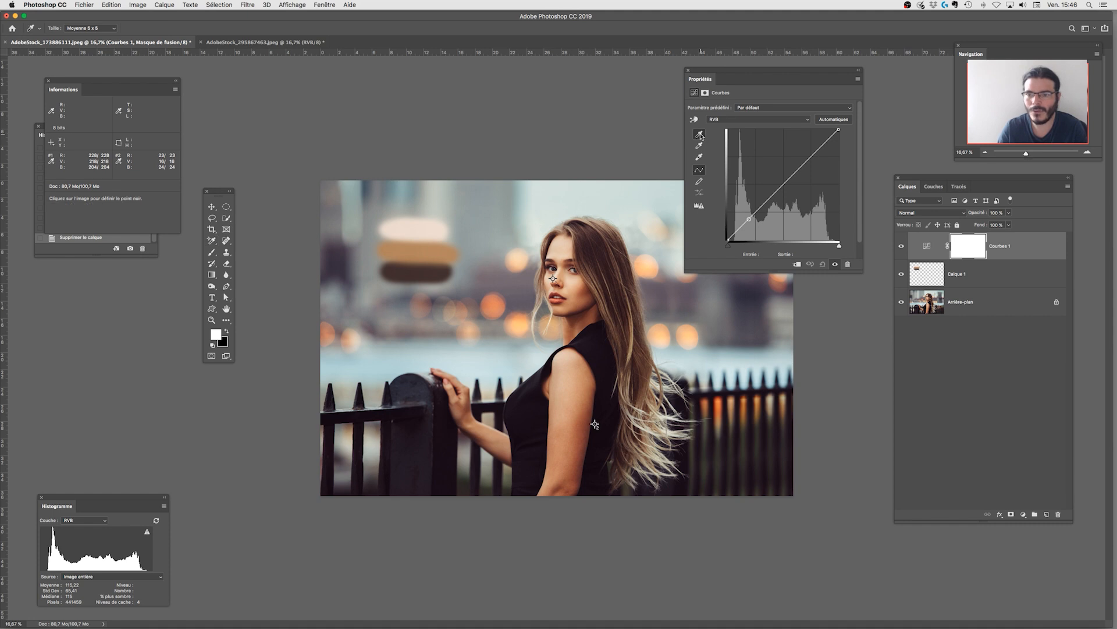
pyautogui.doubleClick(699, 134)
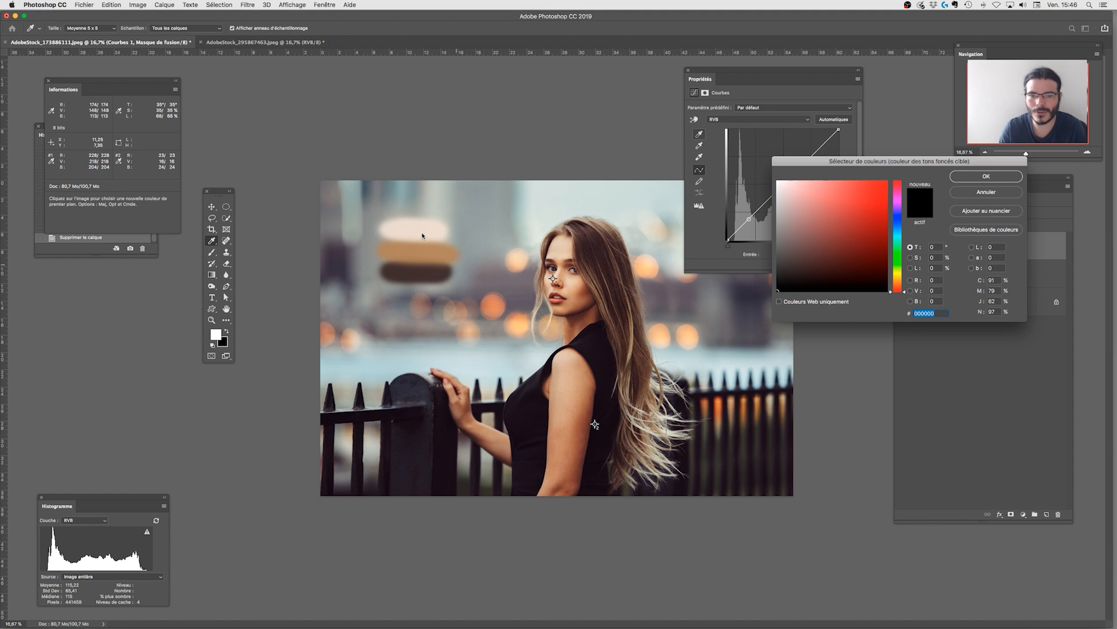
pyautogui.write('ffffff')
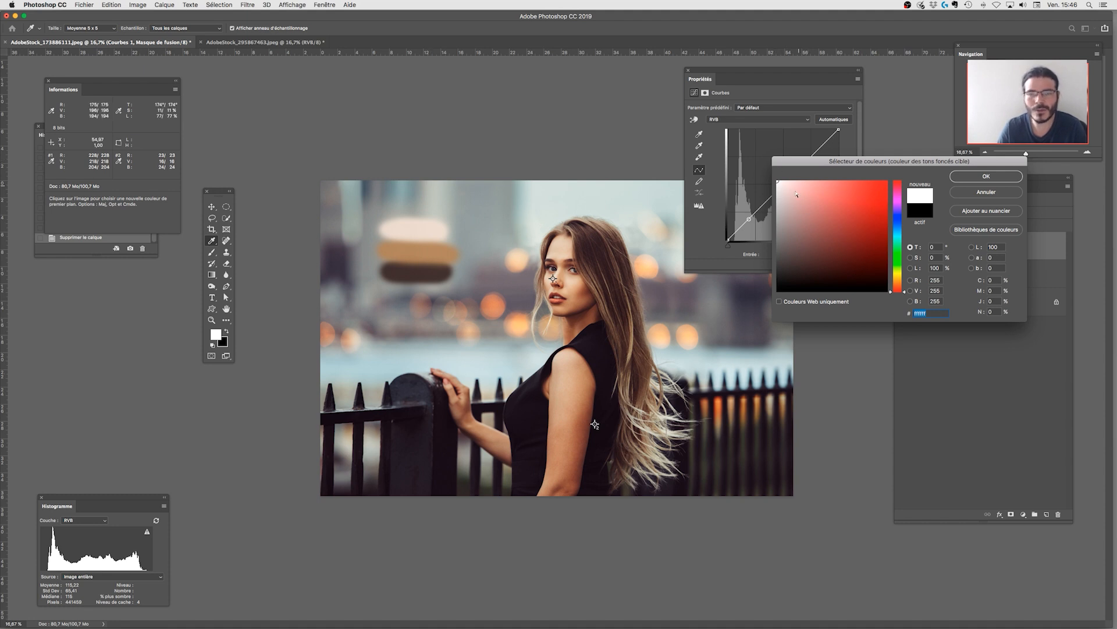
pyautogui.moveTo(908, 161); pyautogui.dragTo(733, 191)
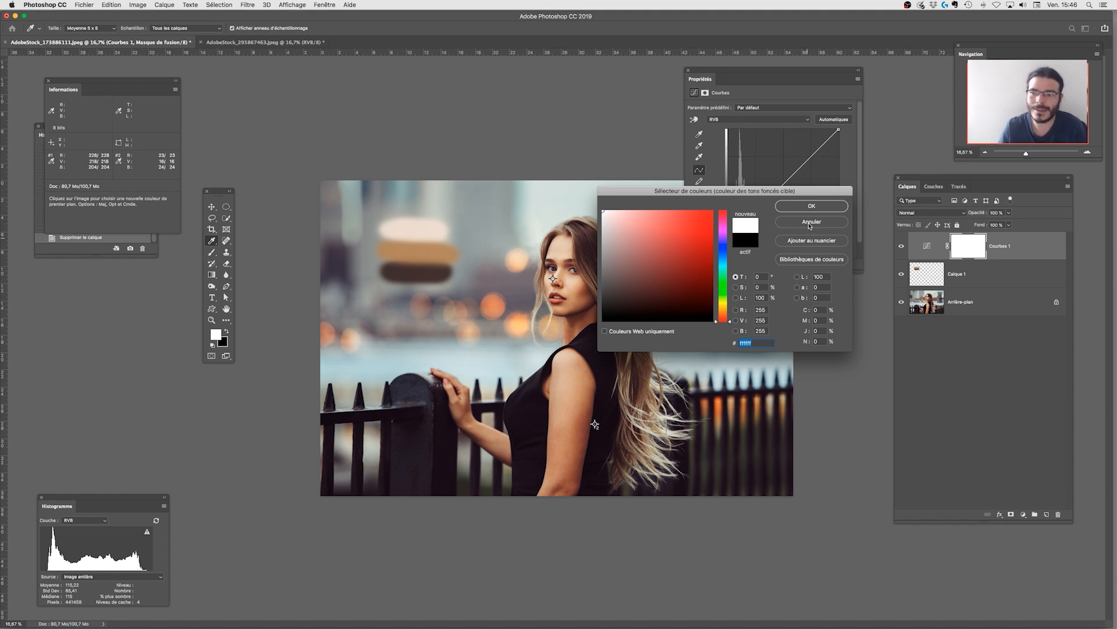
pyautogui.press('Escape')
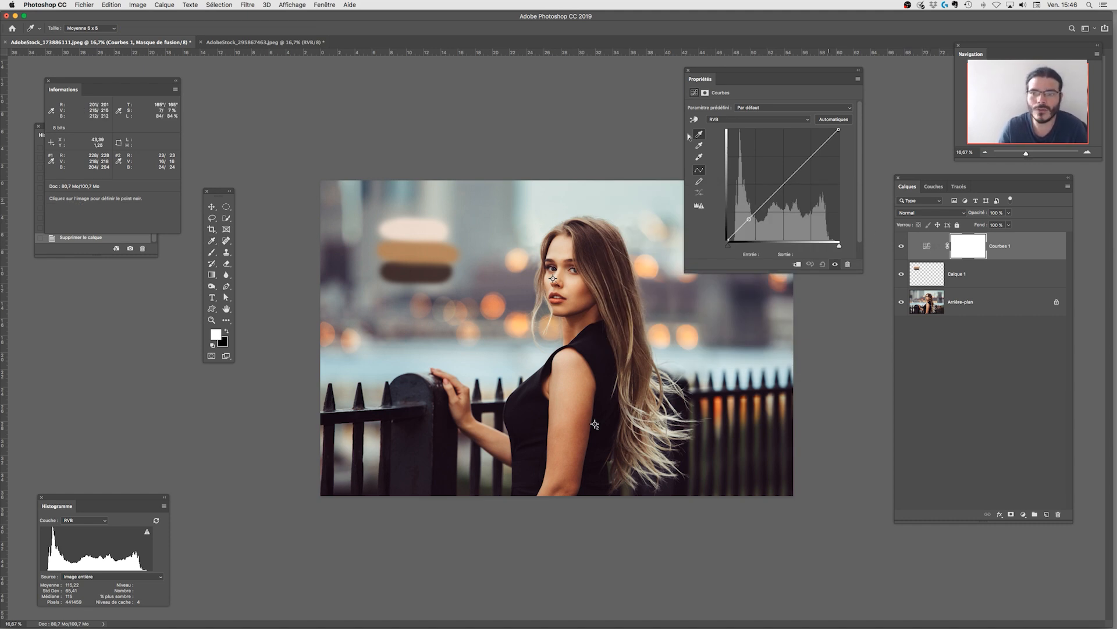
# - Set the Courbes 1 black point target to the dark swatch's colour 3d3231, not saved as default, and apply it at the dress's colour sampler
pyautogui.click(928, 245)
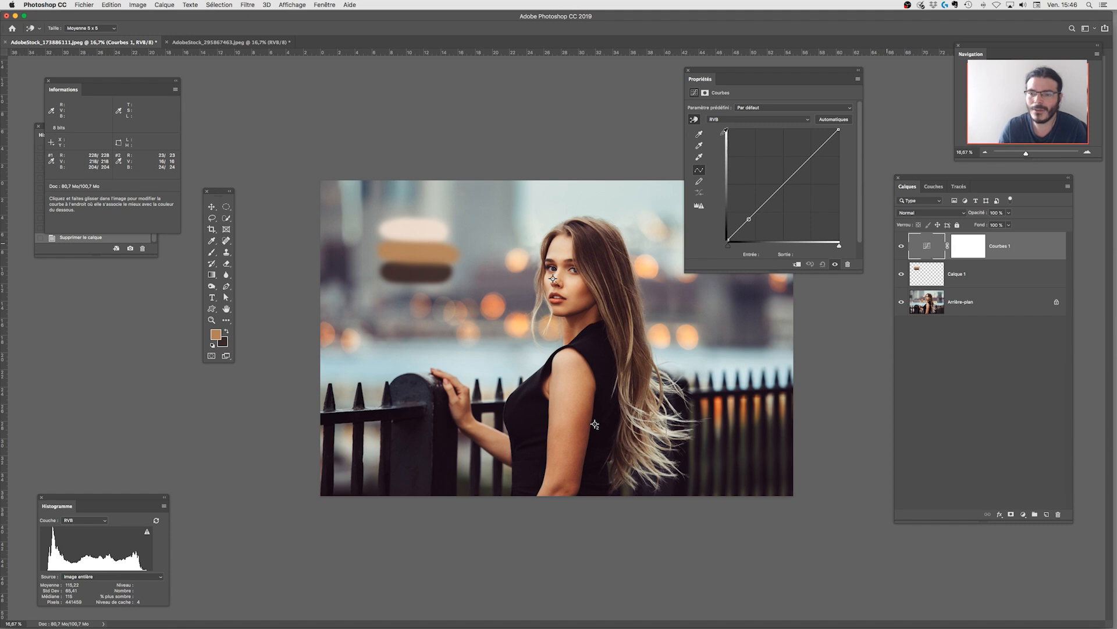
pyautogui.doubleClick(700, 135)
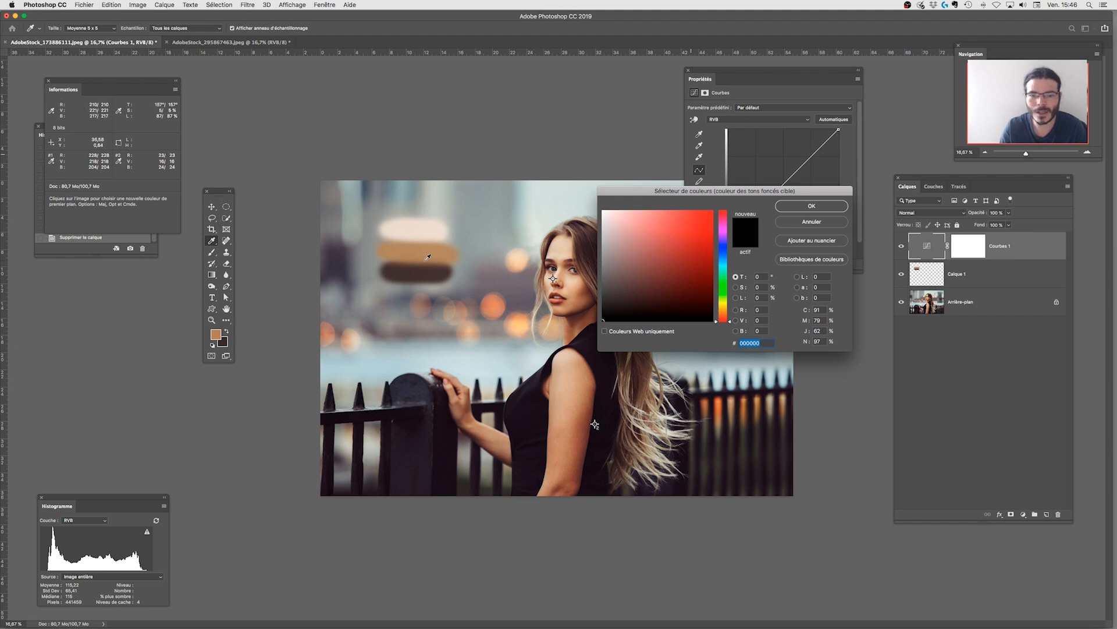
pyautogui.click(421, 276)
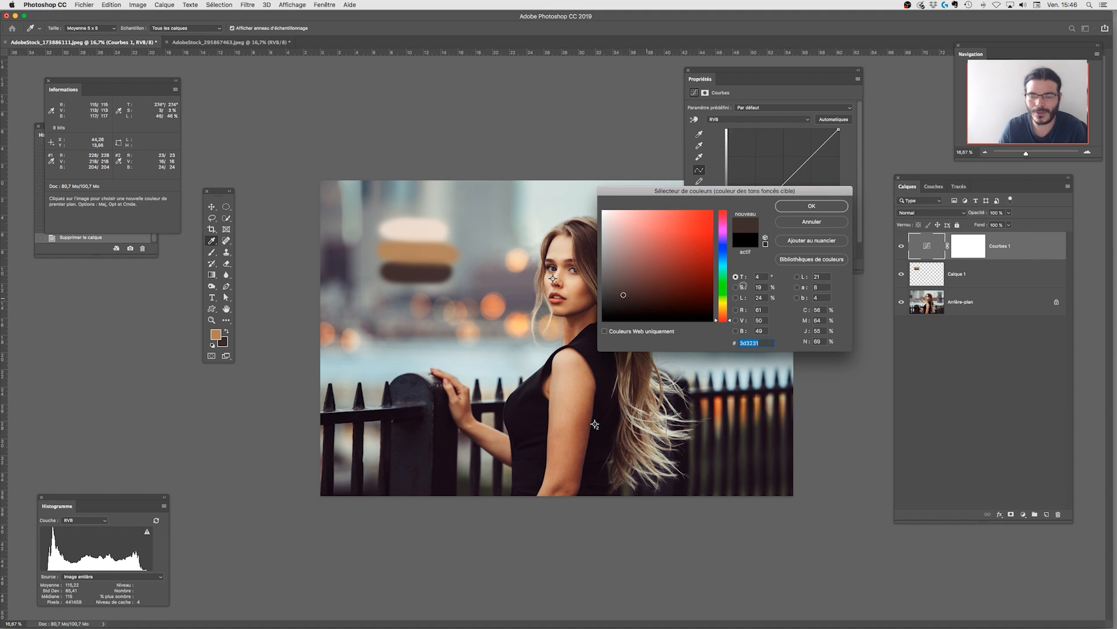
pyautogui.click(827, 209)
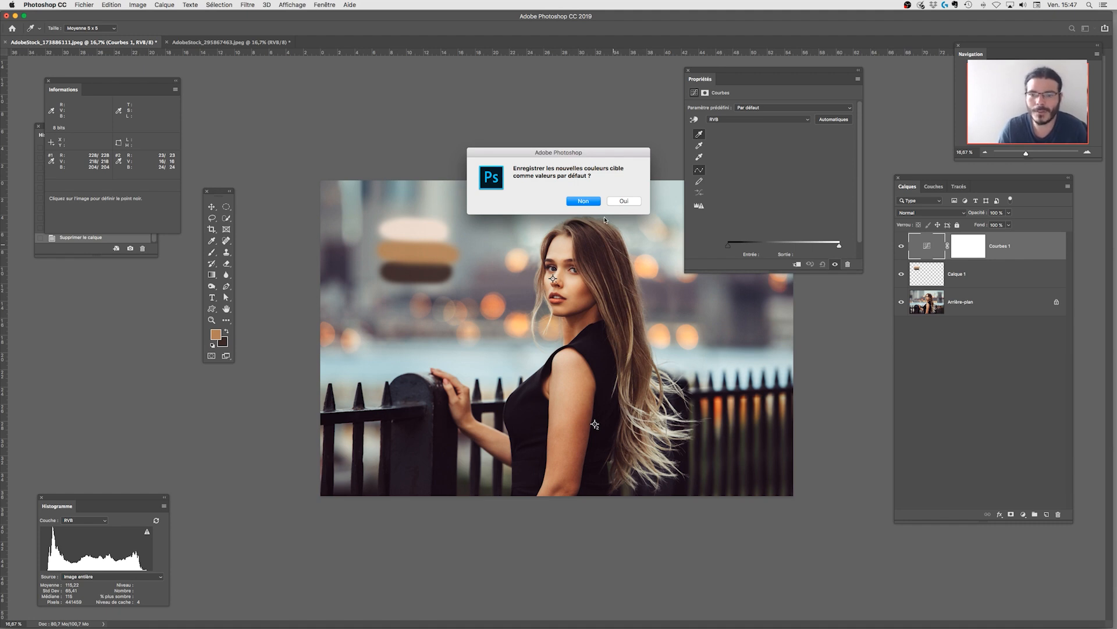
pyautogui.click(584, 201)
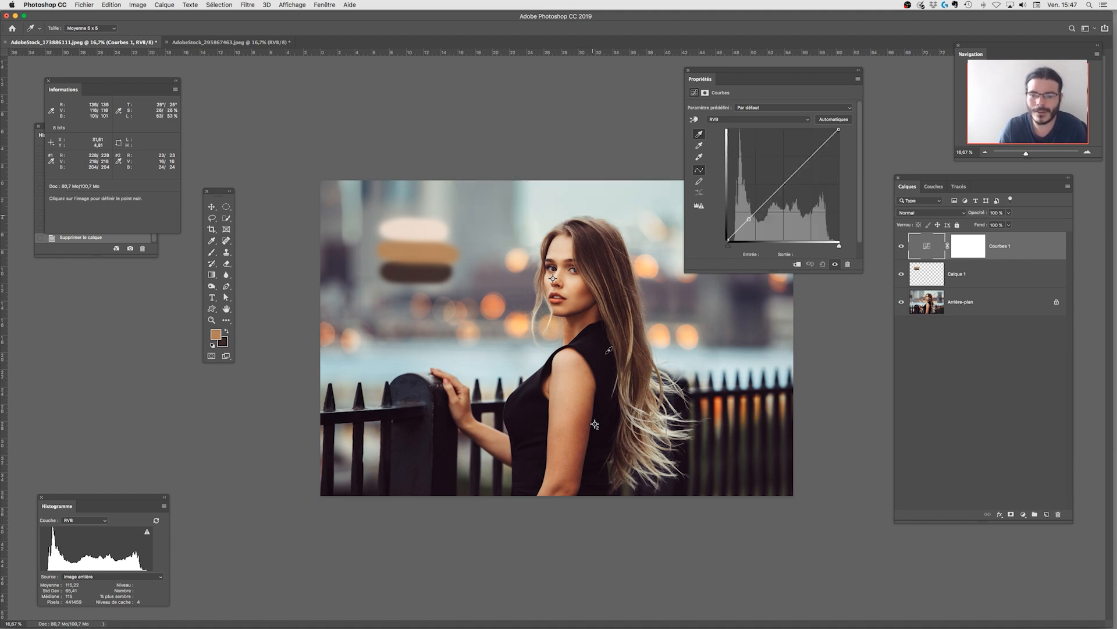
pyautogui.click(596, 424)
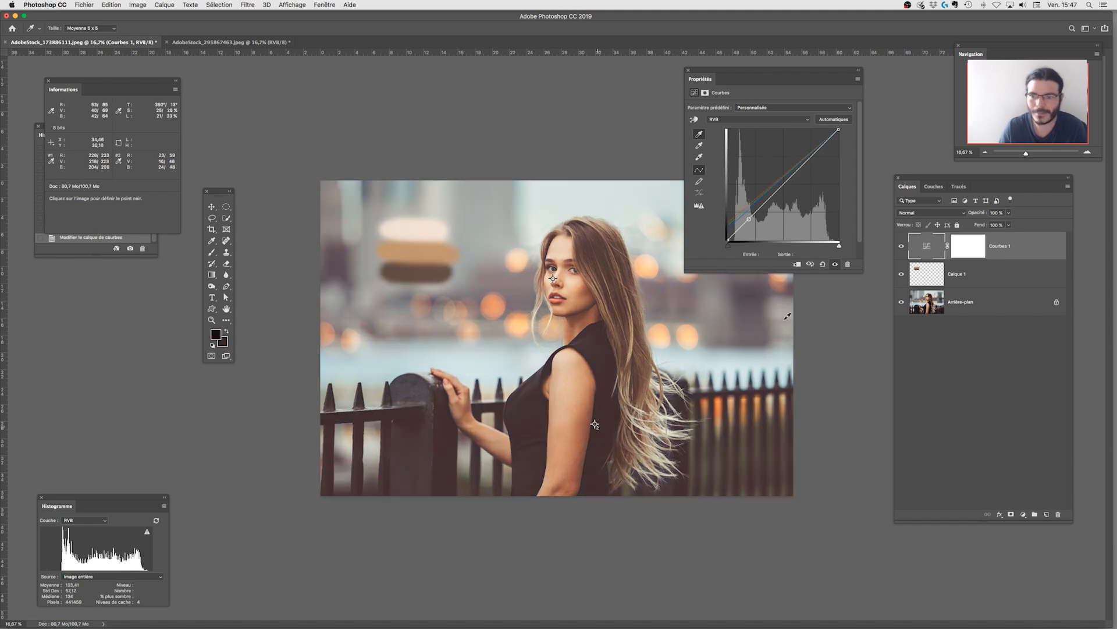
# - Set the white point target to the light swatch's colour eae0d3, not saved as default, and apply it at the face's colour sampler
pyautogui.doubleClick(699, 159)
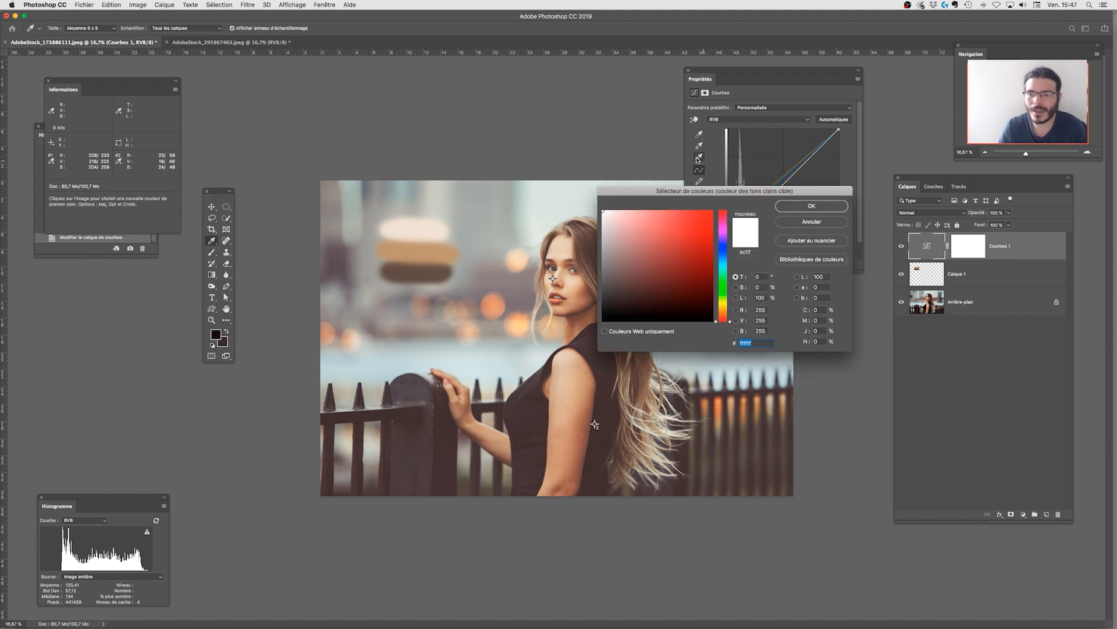
pyautogui.click(417, 227)
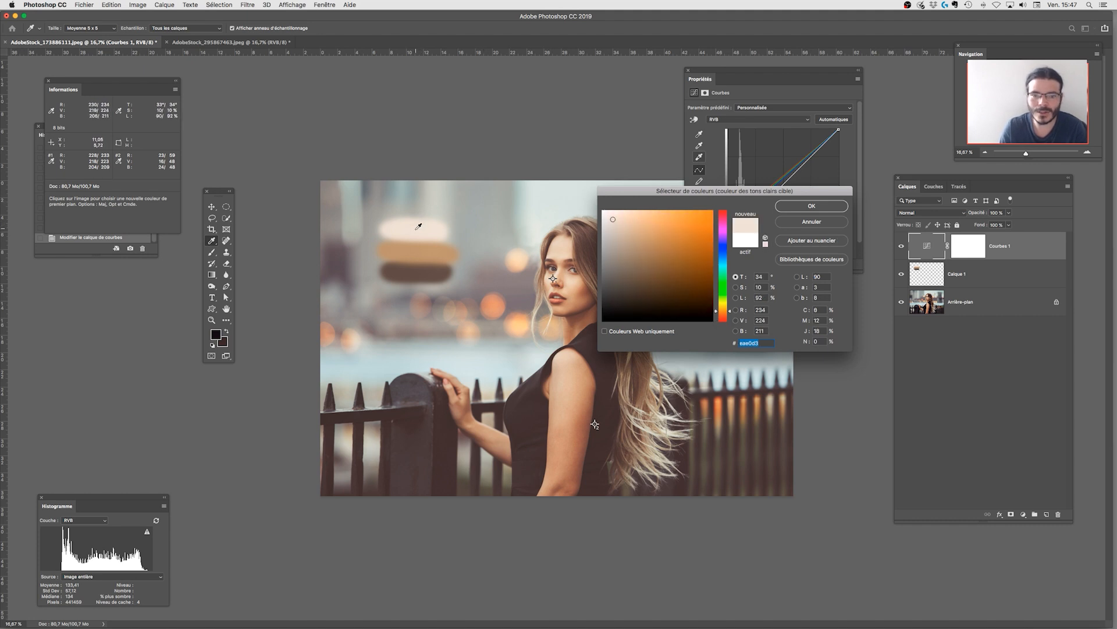
pyautogui.click(813, 207)
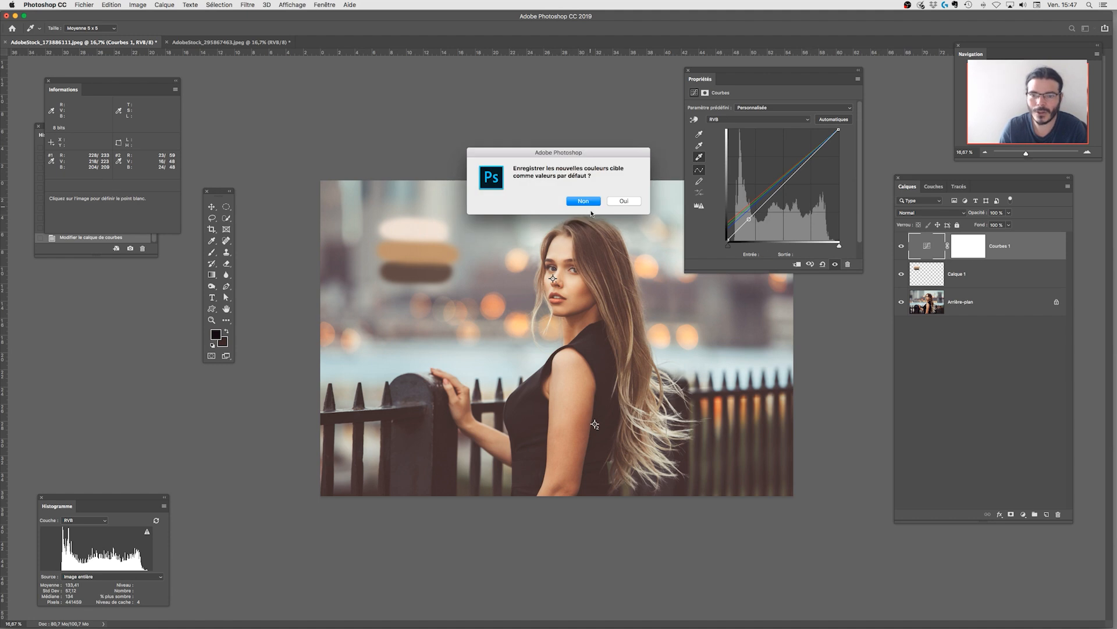
pyautogui.click(583, 202)
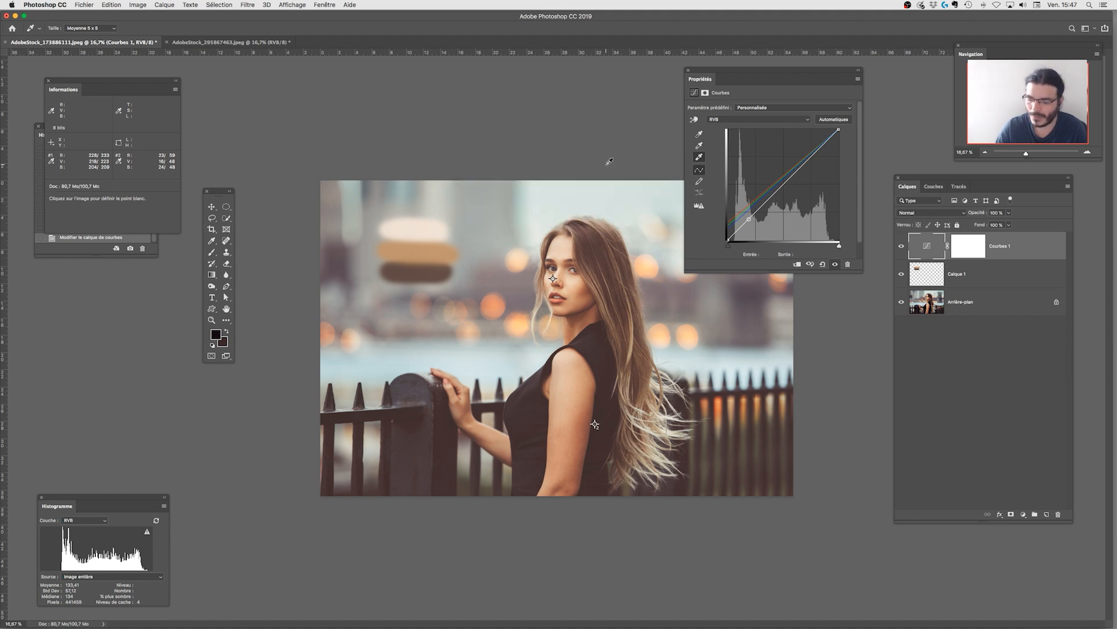
pyautogui.press('super+plus')
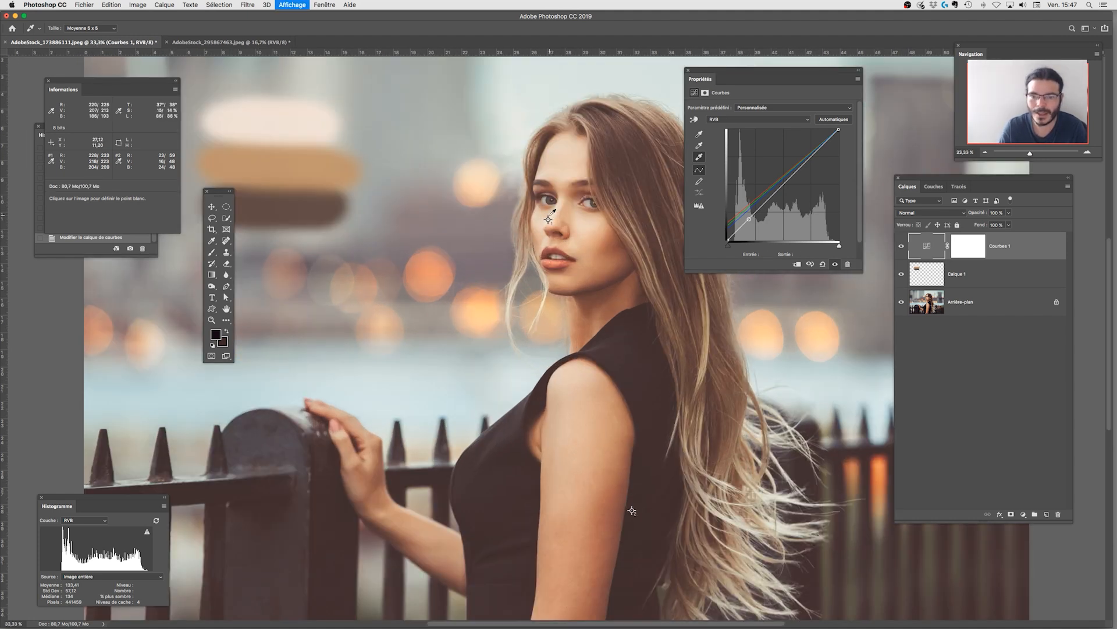
pyautogui.click(550, 216)
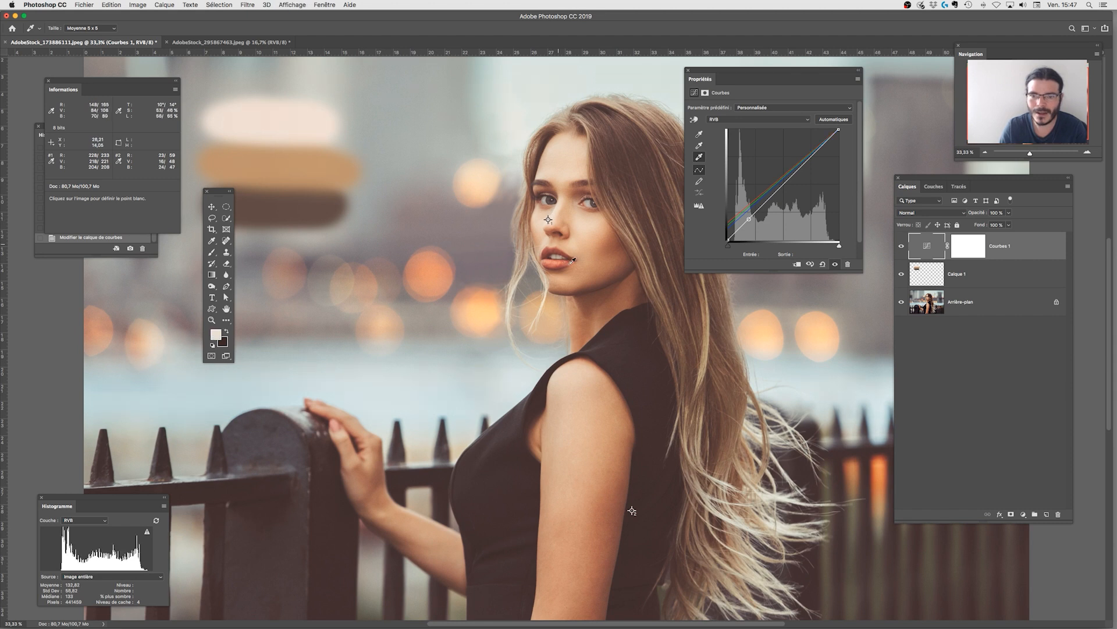
pyautogui.click(550, 218)
pyautogui.click(548, 219)
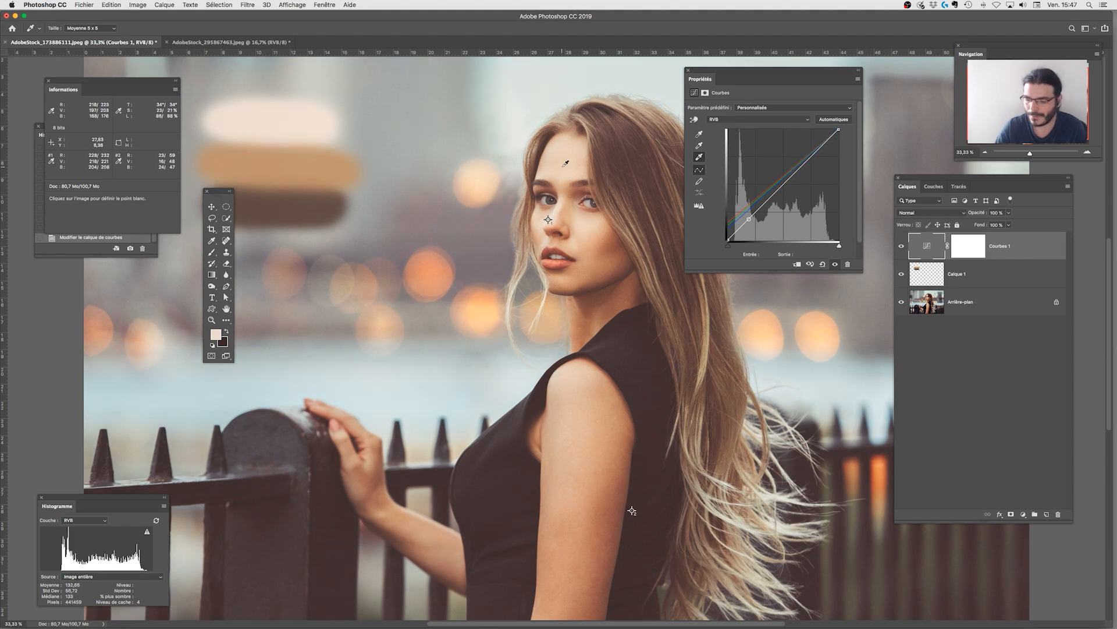
# - Set the midtone target colour of Courbes 1 to the middle swatch's colour b2956d without saving it as default
pyautogui.press('super+minus')
pyautogui.press('super+minus')
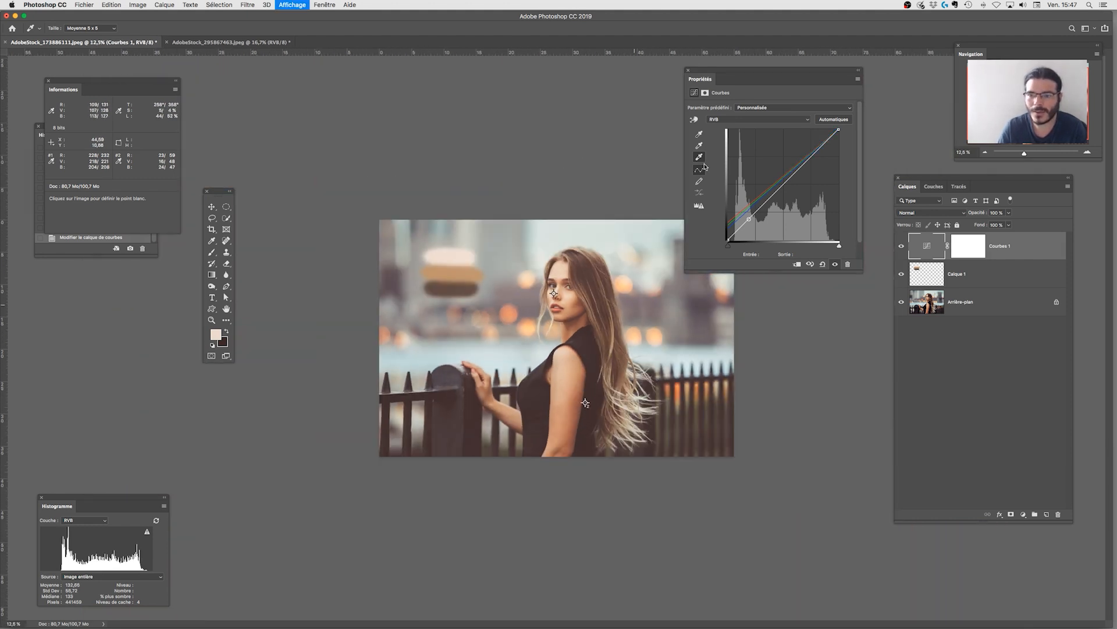
pyautogui.click(699, 147)
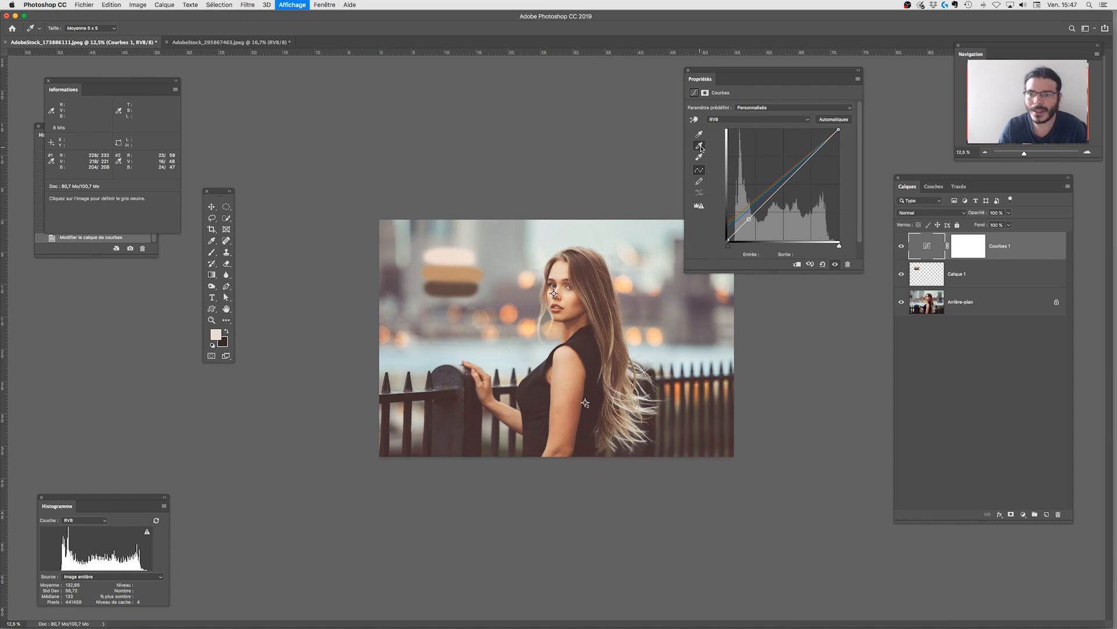
pyautogui.doubleClick(702, 149)
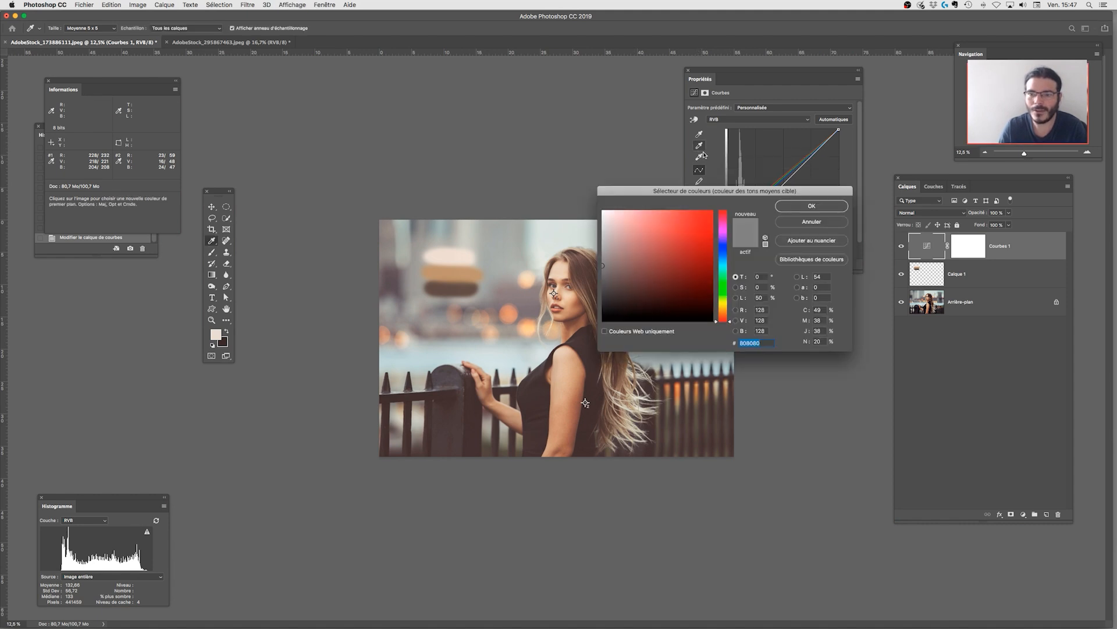
pyautogui.click(472, 275)
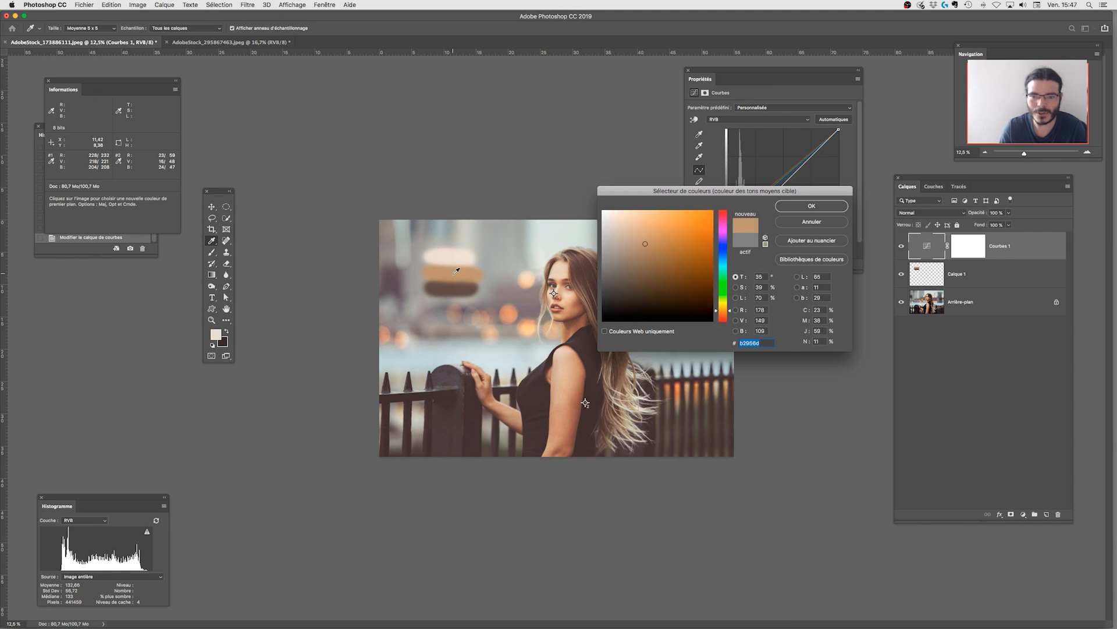
pyautogui.click(805, 207)
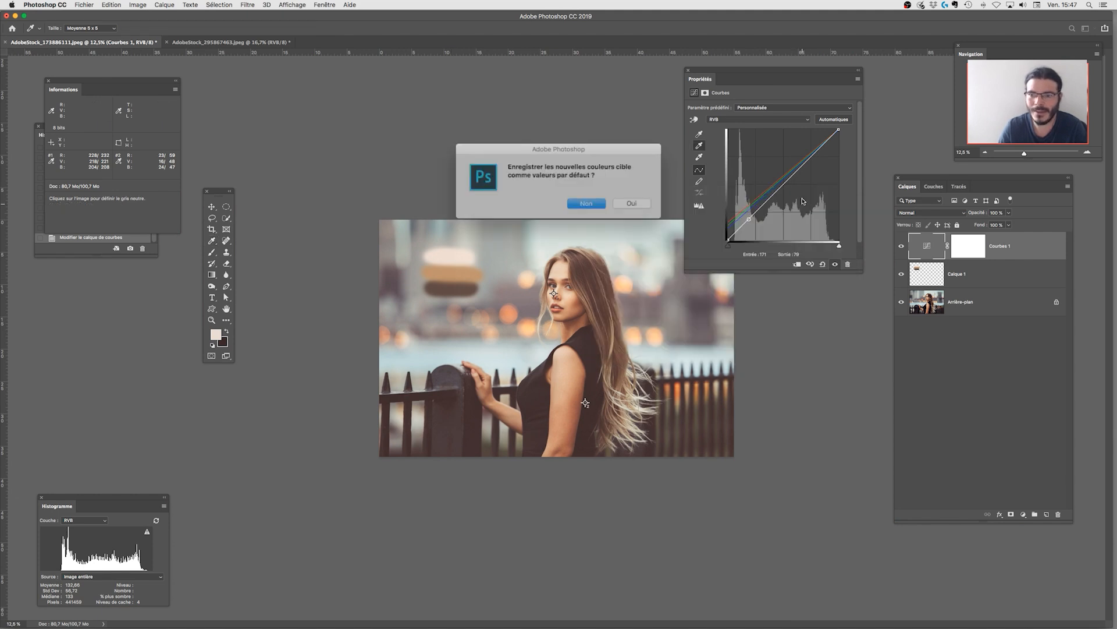
pyautogui.click(584, 202)
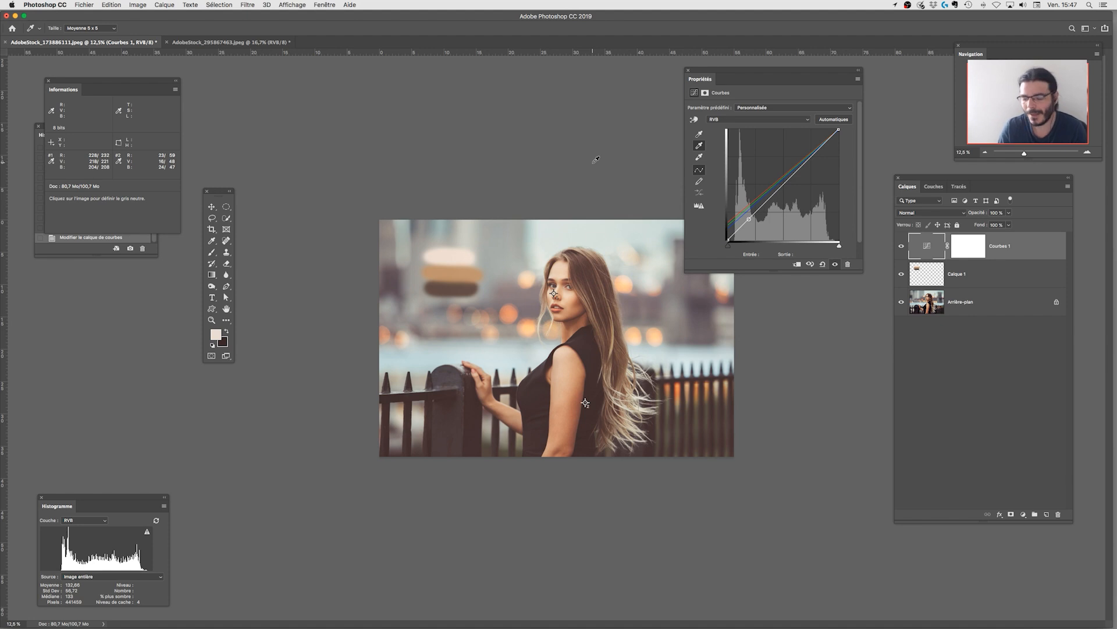
# - Apply the midtone target to the woman's shaded cheek, try another spot on the cheek, and undo that second sample
pyautogui.press('super+plus')
pyautogui.press('super+plus')
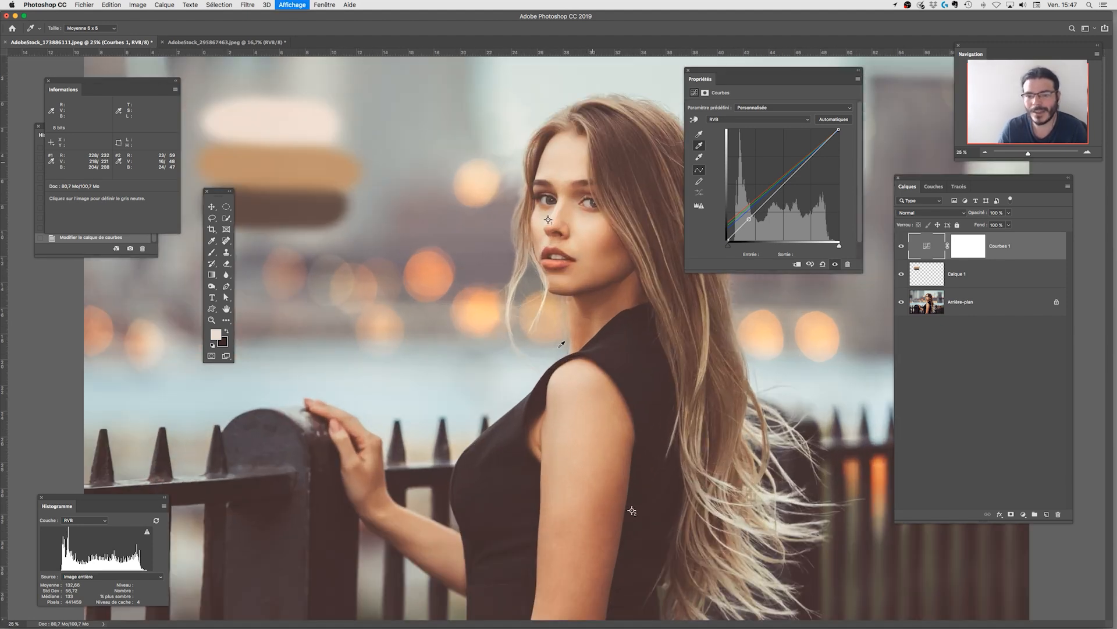
pyautogui.moveTo(535, 207); pyautogui.dragTo(434, 206)
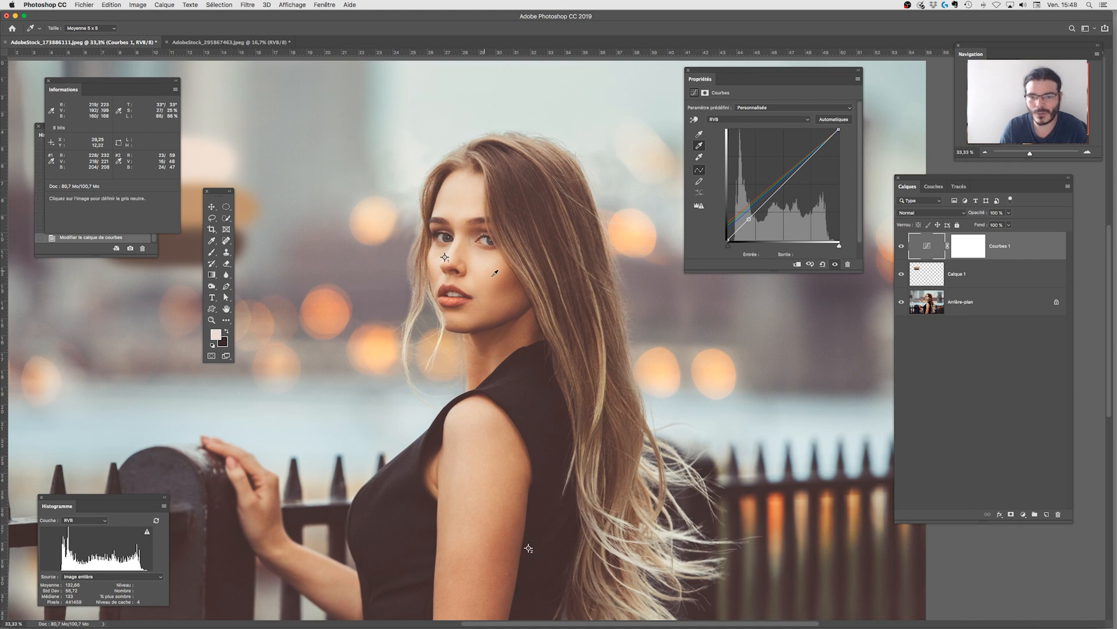
pyautogui.click(486, 292)
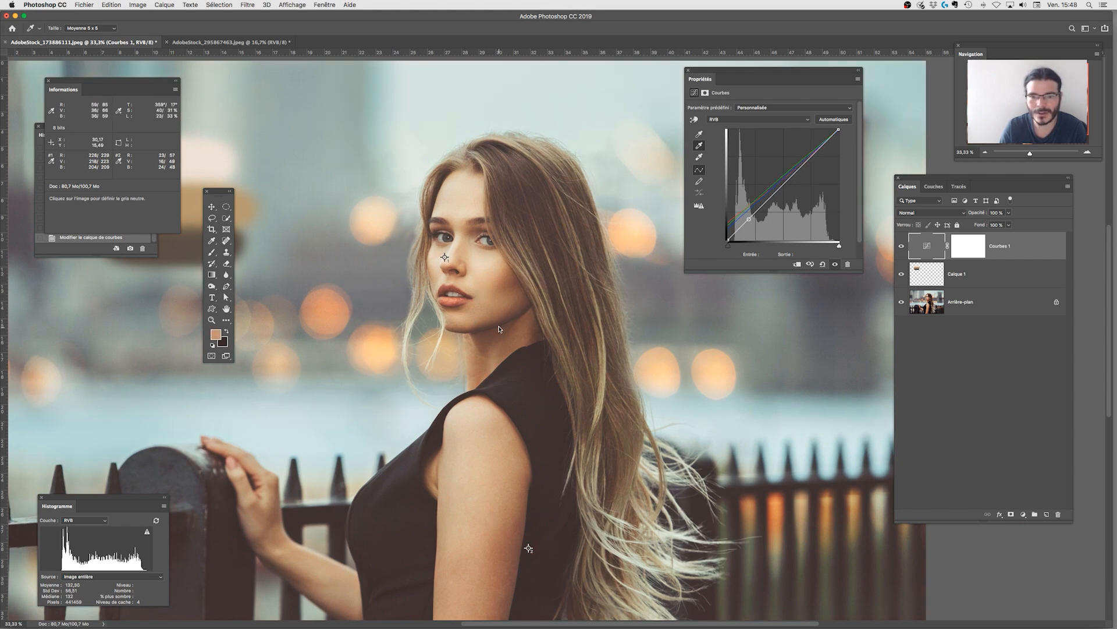
pyautogui.click(497, 269)
pyautogui.press('super+minus')
pyautogui.press('super+minus')
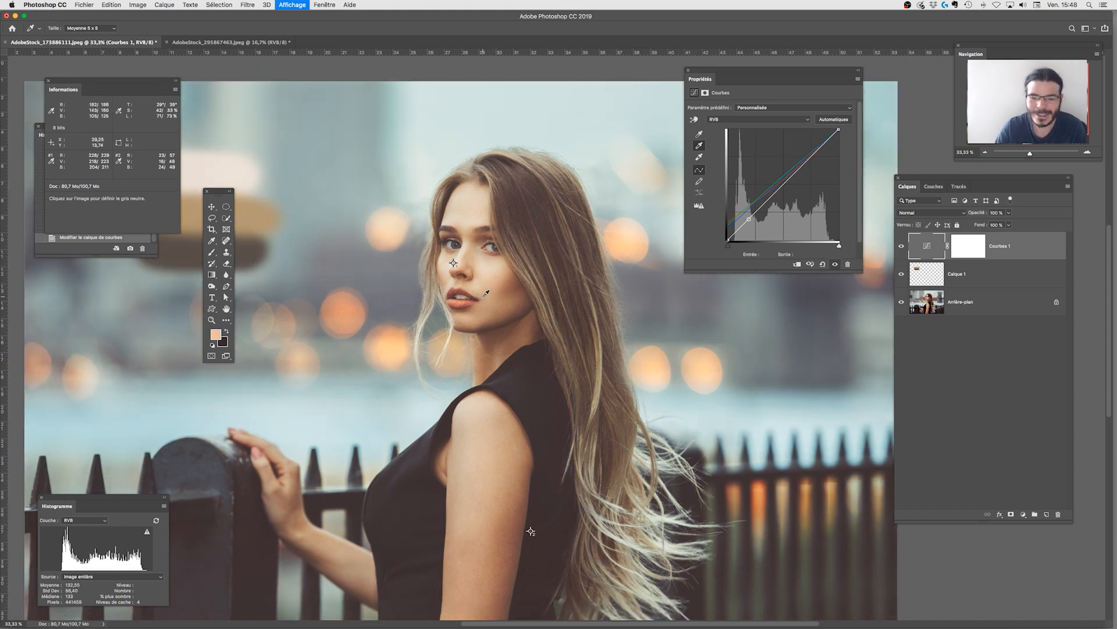
pyautogui.press('super+z')
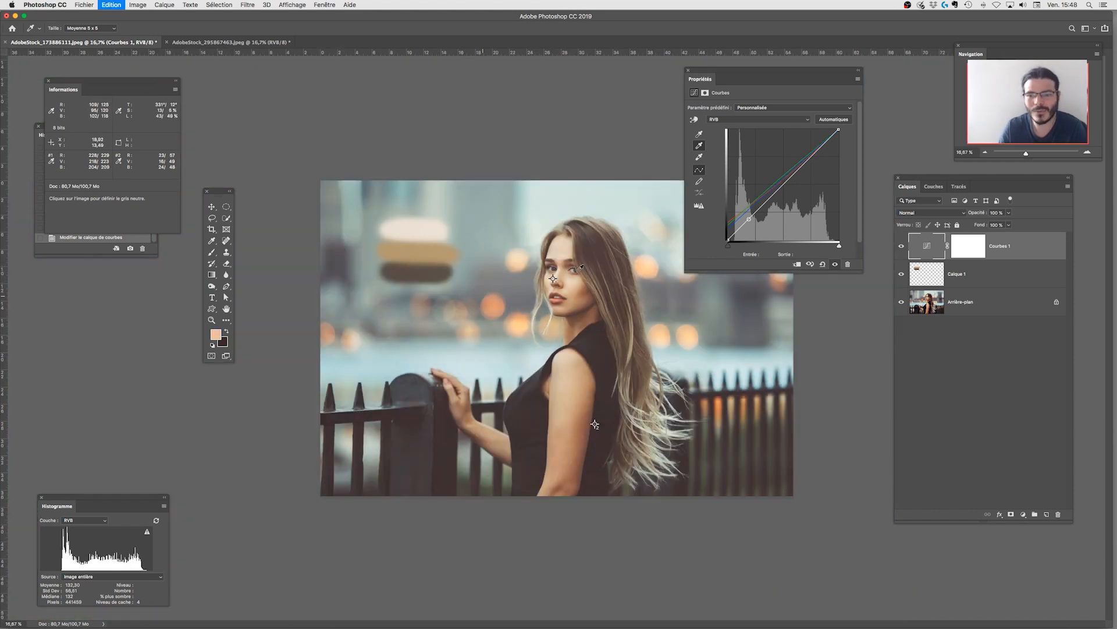
# - Reconfirm b2956d as the midtone target, not saved as default, and try the midtone point on the blurred background, the face and the hair
pyautogui.click(700, 147)
pyautogui.doubleClick(702, 149)
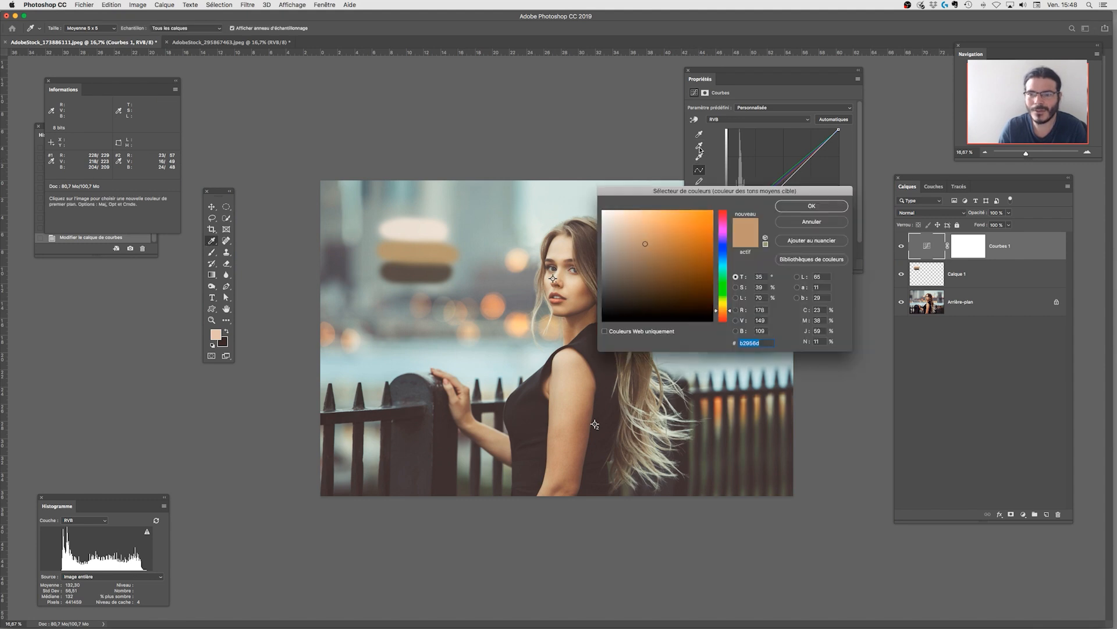
pyautogui.click(808, 206)
pyautogui.click(583, 201)
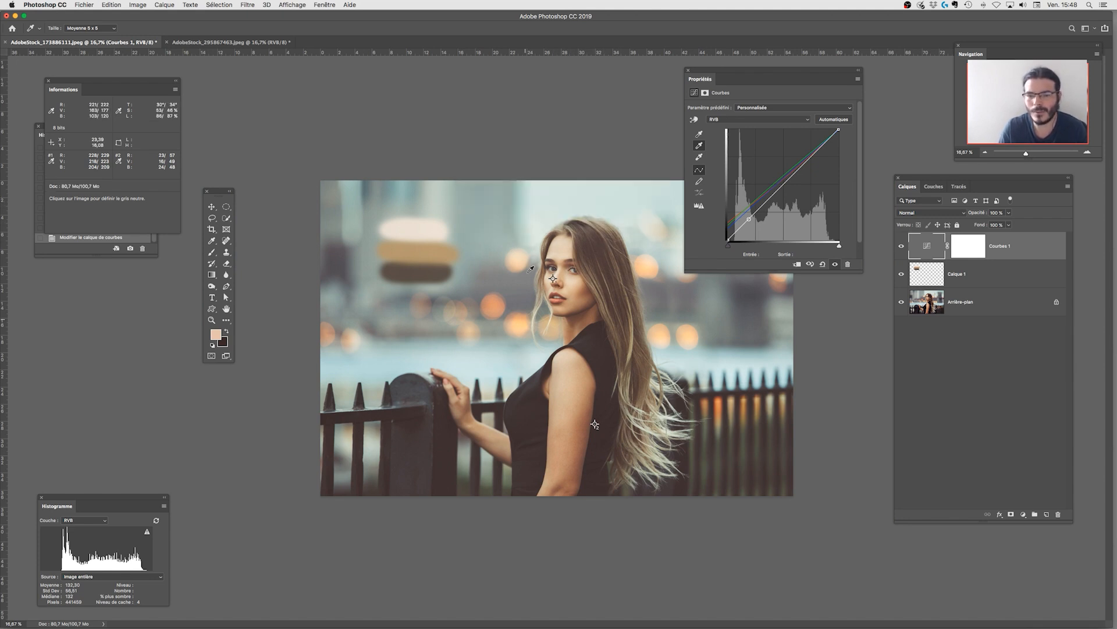
pyautogui.click(515, 258)
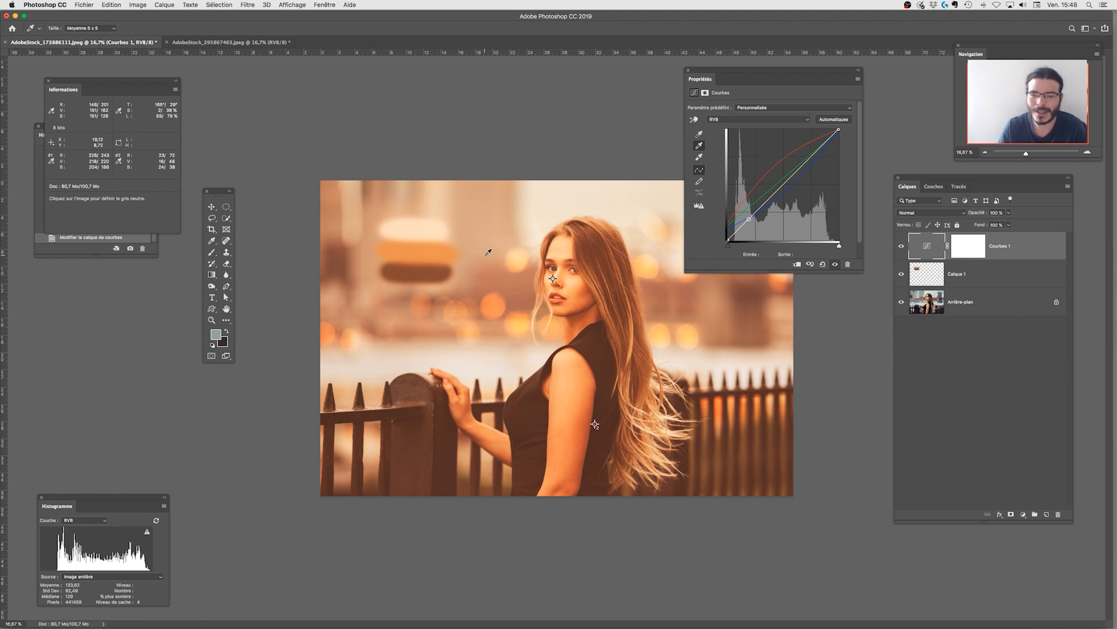
pyautogui.click(553, 269)
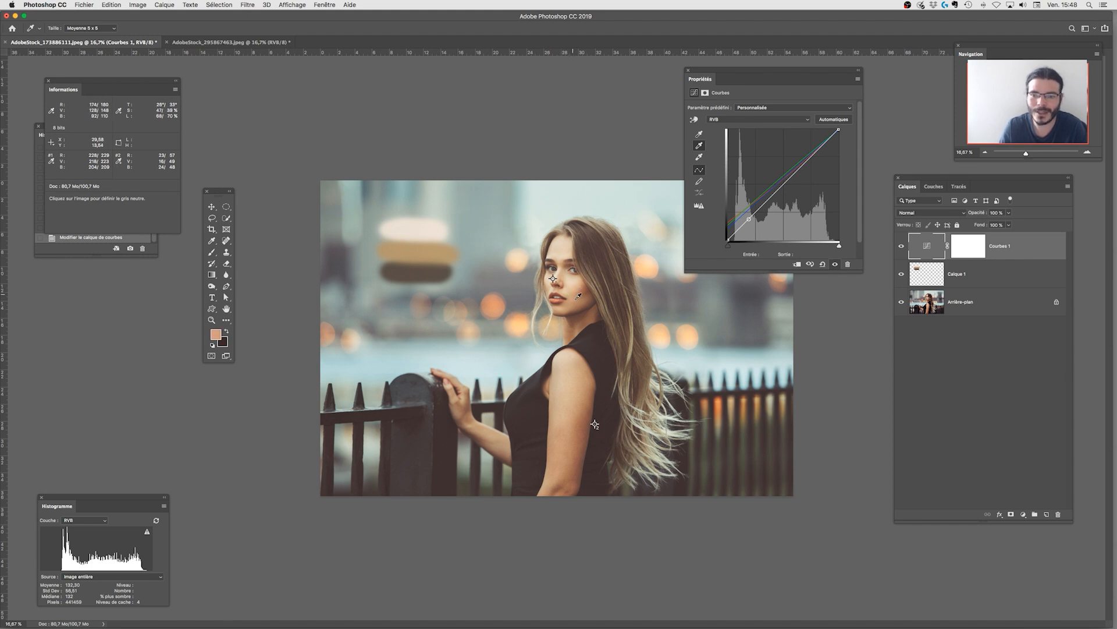
pyautogui.click(619, 307)
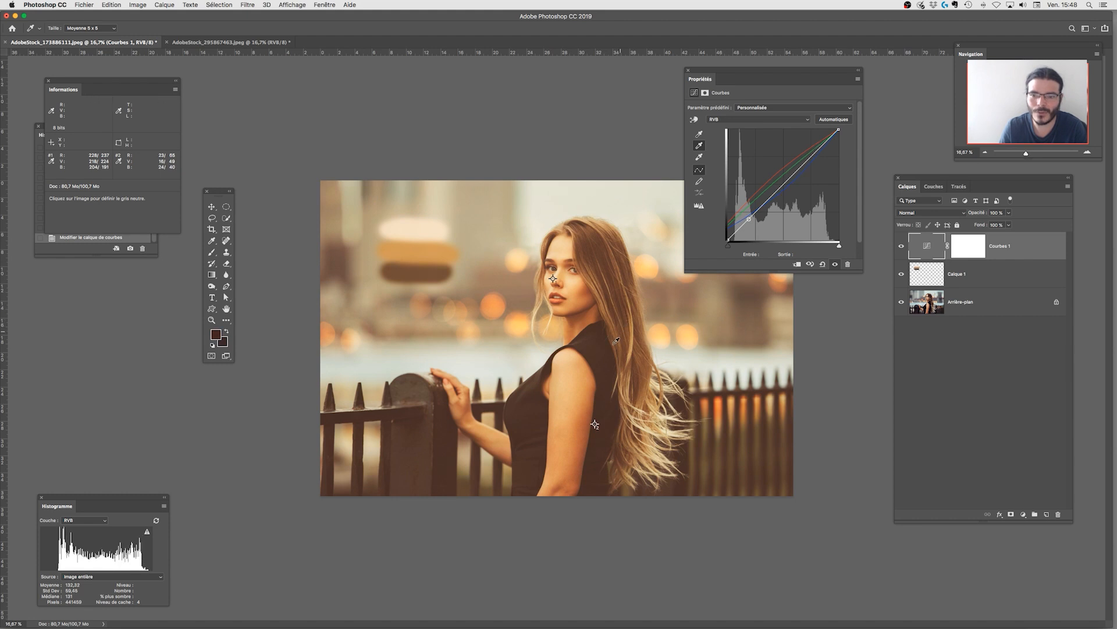
# - Apply the midtone target to the blurred background between the swatches and the woman's head, and switch to the Move tool
pyautogui.click(490, 258)
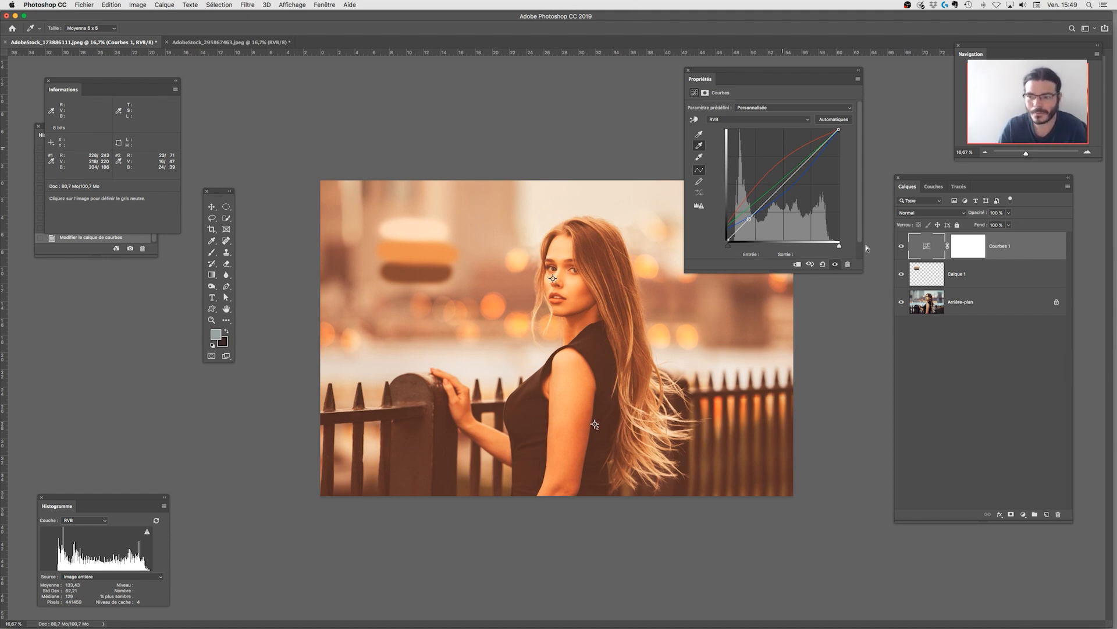
pyautogui.press('super+minus')
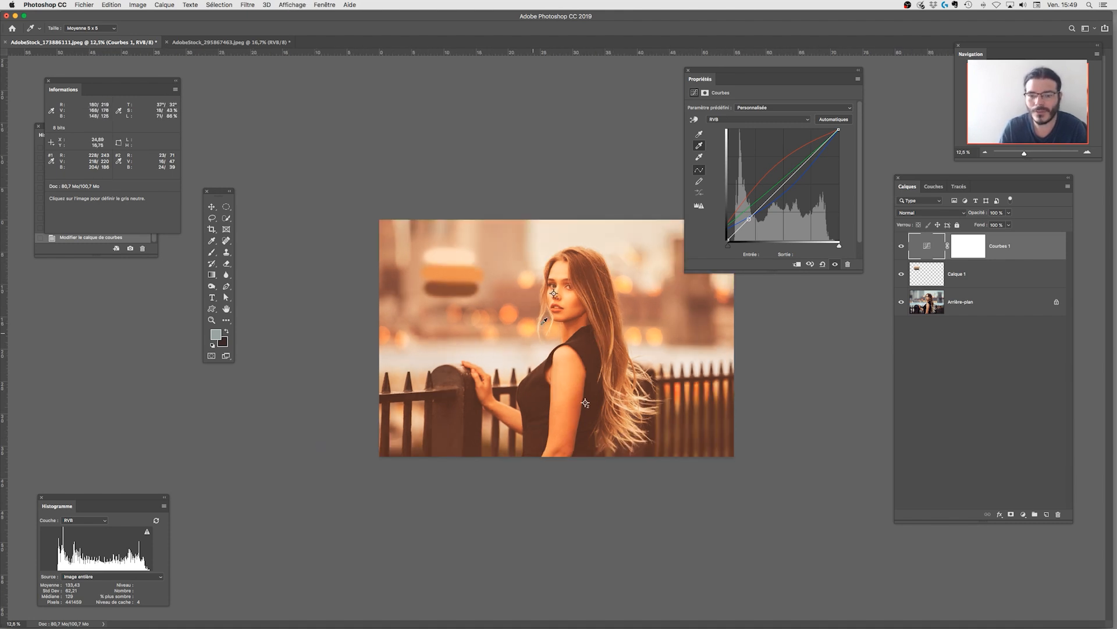
pyautogui.press('b')
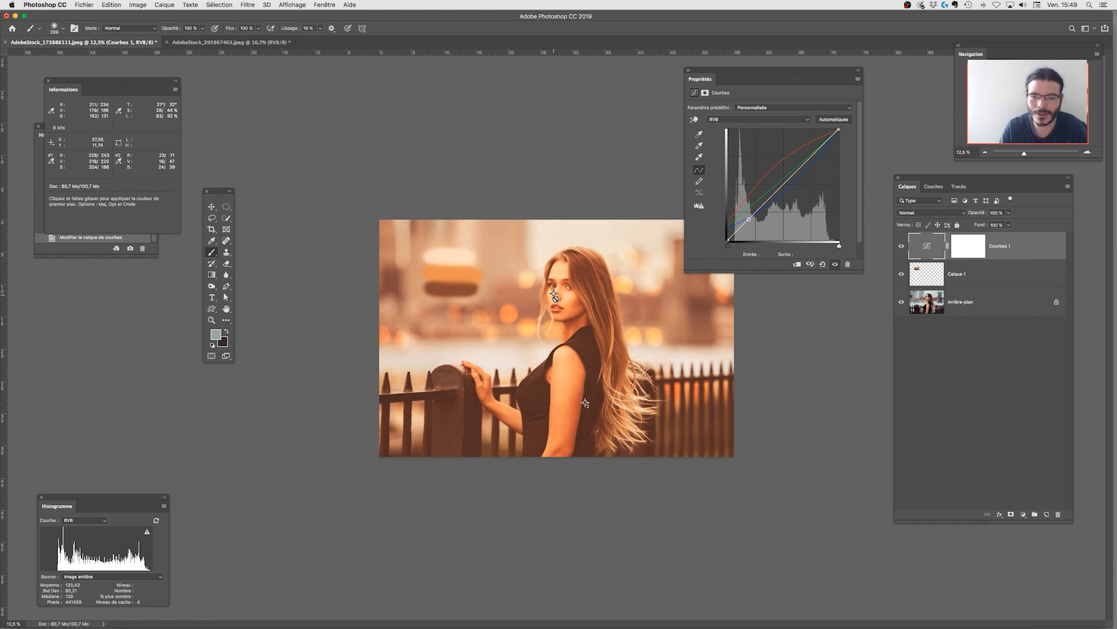
pyautogui.press('v')
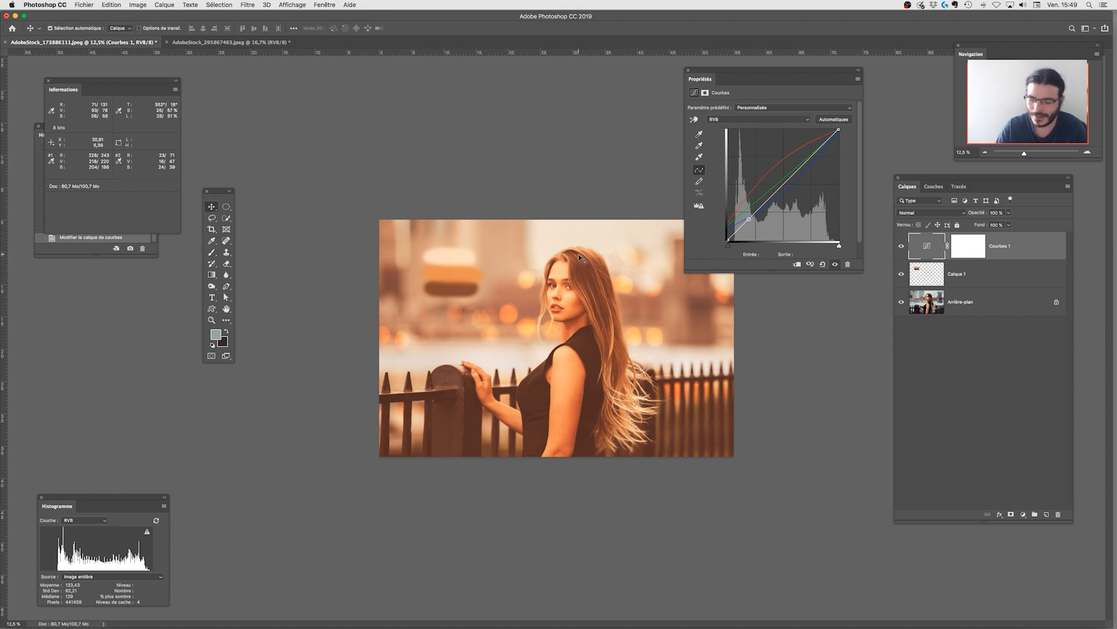
pyautogui.press('super+plus')
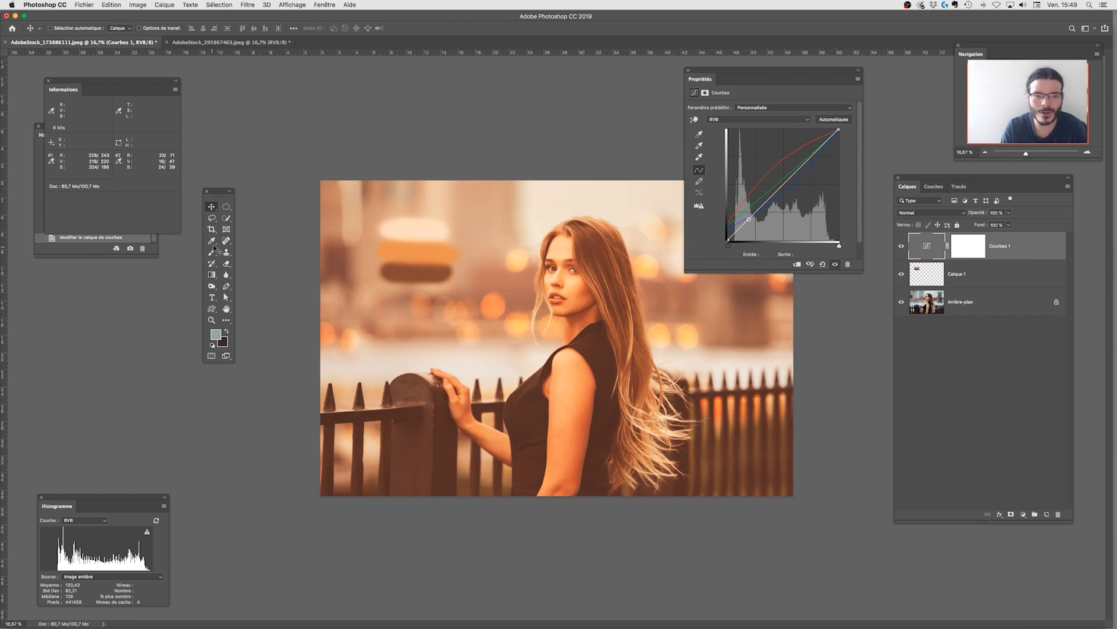
# - Remove both colour samplers, the one on the face and the one beside the arm, with the Color Sampler tool
pyautogui.rightClick(211, 240)
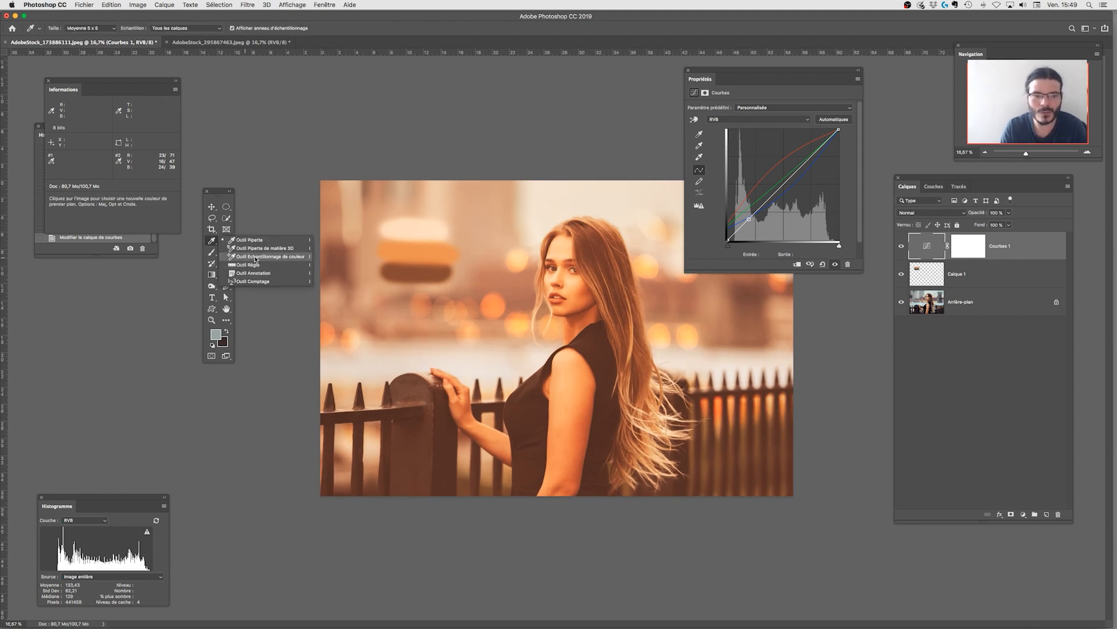
pyautogui.click(256, 259)
pyautogui.click(553, 278)
pyautogui.press('alt')
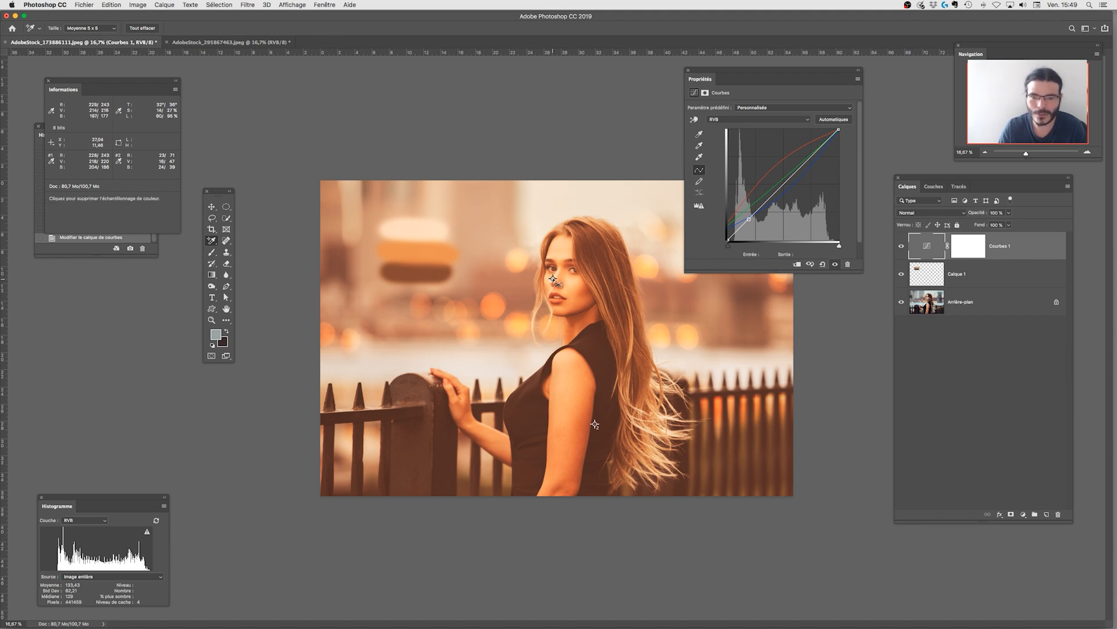
pyautogui.keyDown('alt'); pyautogui.click(553, 279); pyautogui.keyUp('alt')
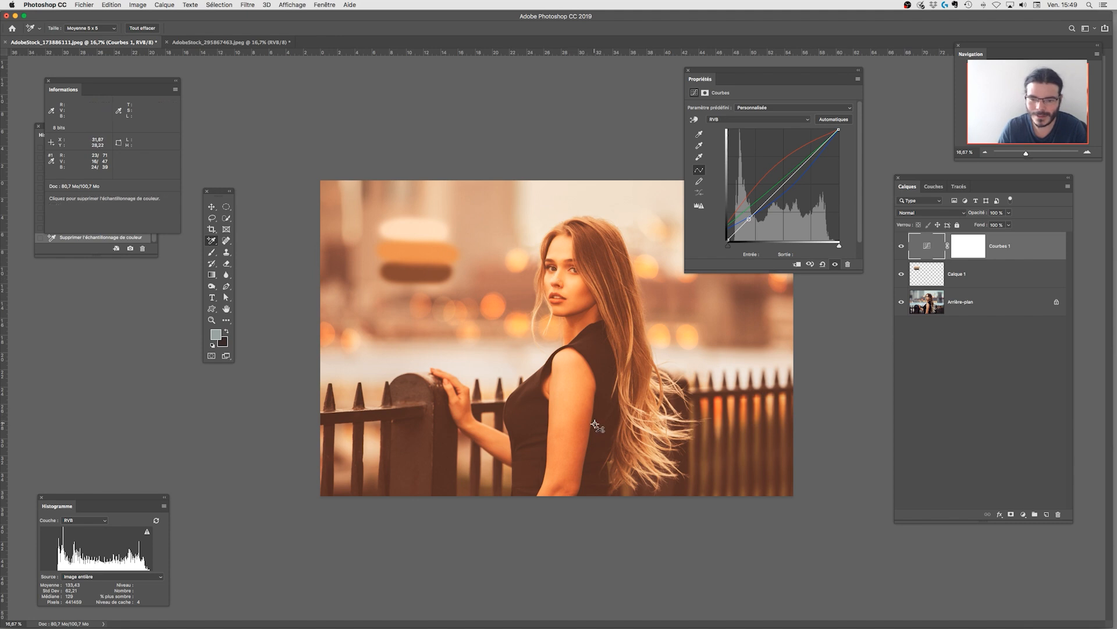
pyautogui.keyDown('alt'); pyautogui.click(595, 425); pyautogui.keyUp('alt')
pyautogui.press('super+minus')
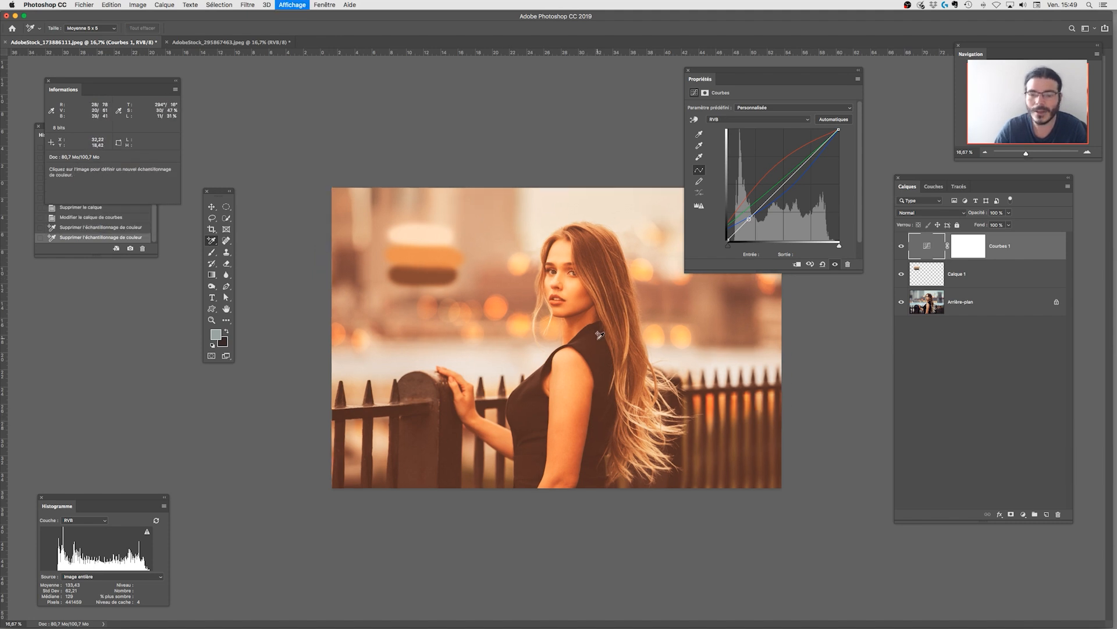
pyautogui.press('super+minus')
# - Move the Curves properties clear of the photo and hide the swatch layer Calque 1
pyautogui.moveTo(754, 74); pyautogui.dragTo(797, 75)
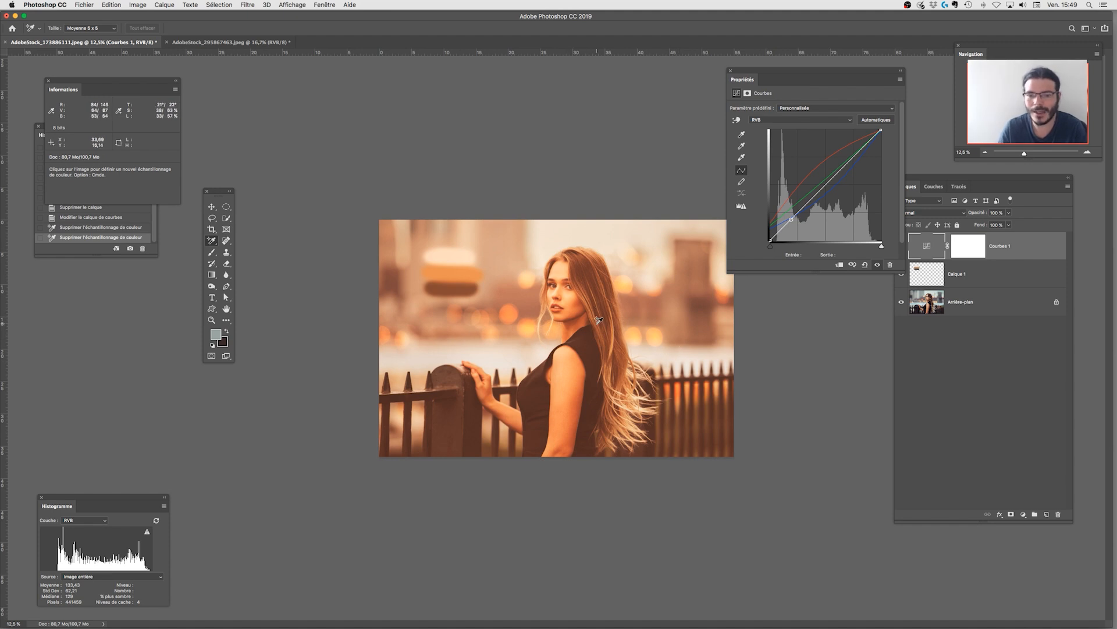
pyautogui.click(1012, 278)
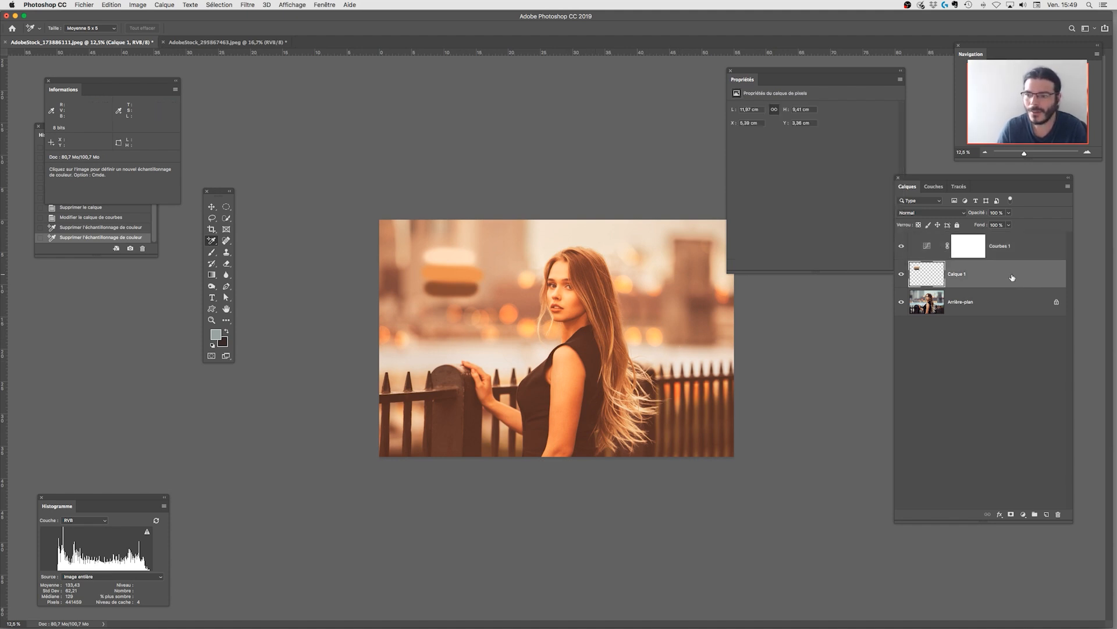
pyautogui.click(902, 274)
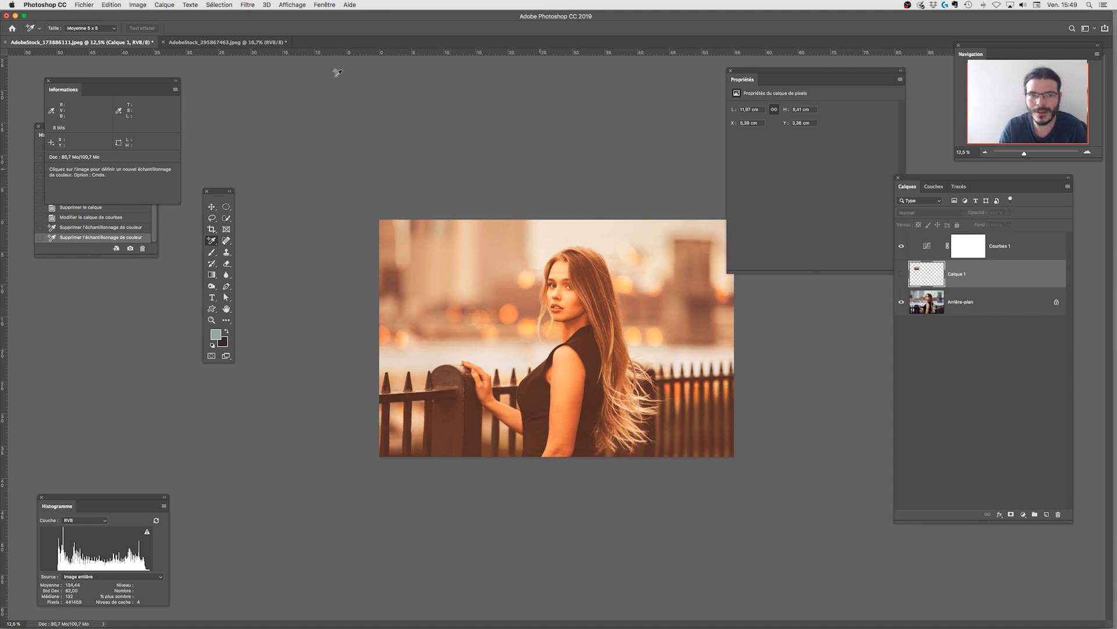
# - Compare the graded photo with the reference portrait AdobeStock_295867463.jpeg, returning to the graded photo
pyautogui.click(267, 46)
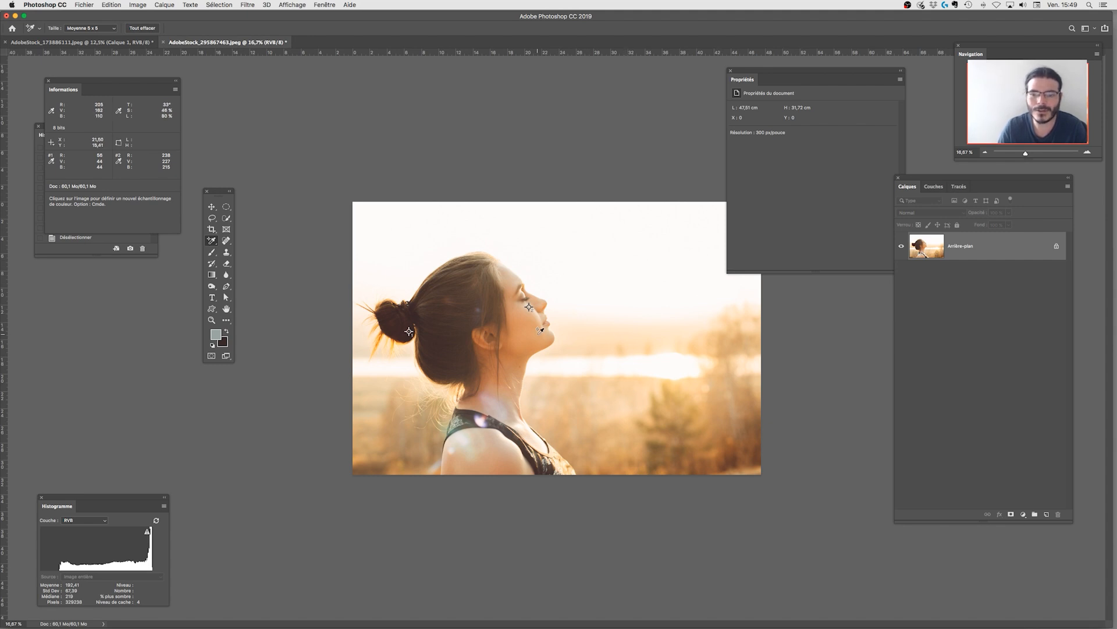
pyautogui.hotkey('ctrl', 'Tab')
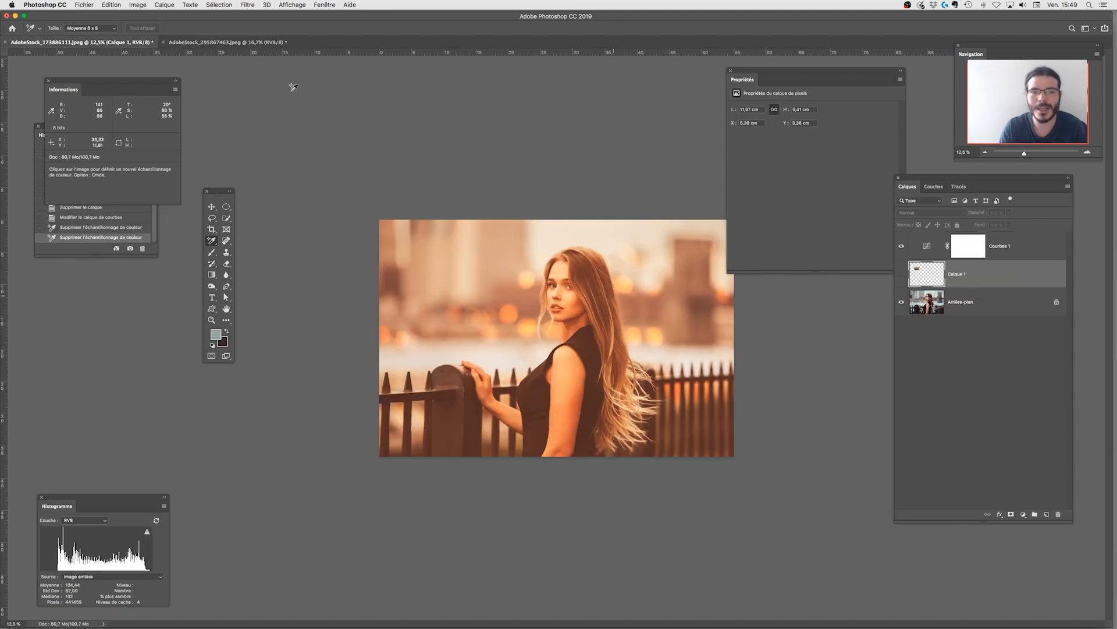
pyautogui.click(264, 44)
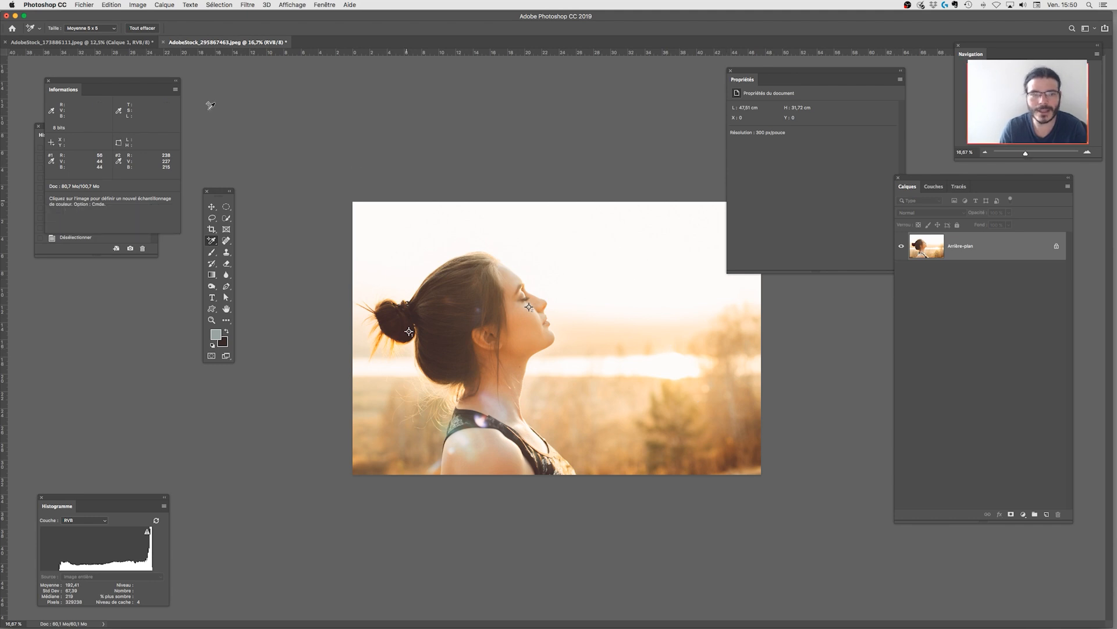
pyautogui.click(147, 45)
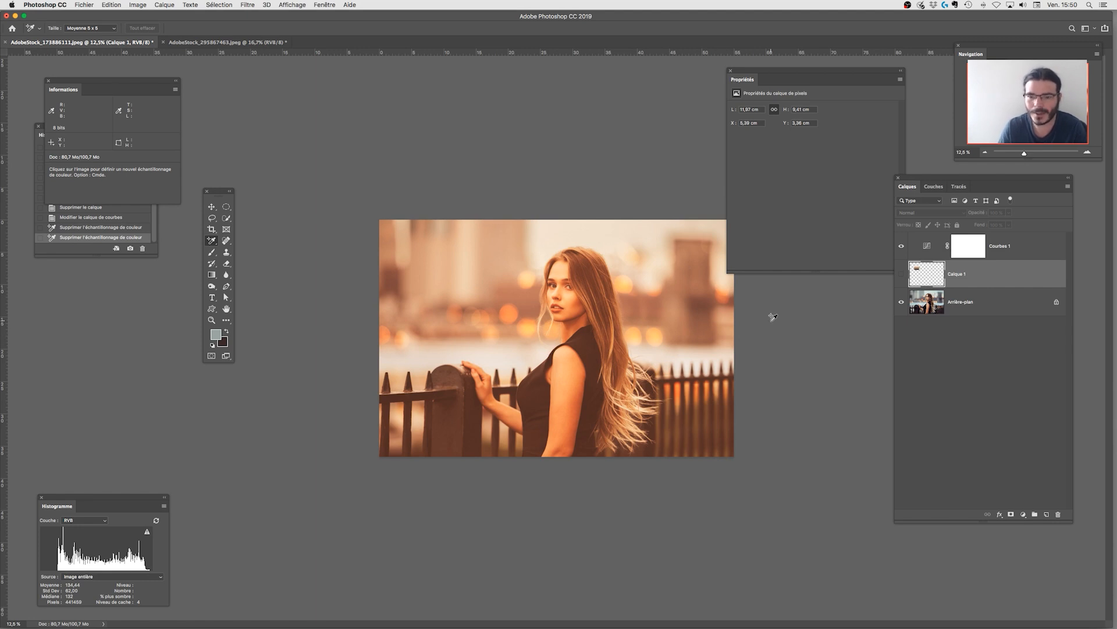
# - Activate the Quick Selection tool and reduce the opacity of the Courbes 1 layer to 80%
pyautogui.click(1014, 257)
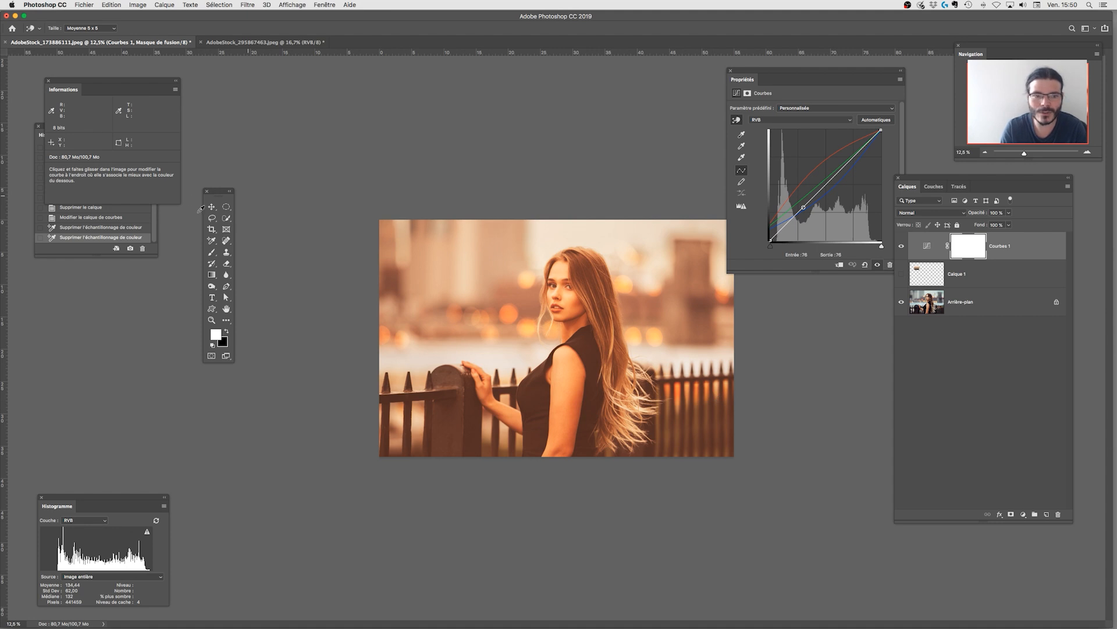
pyautogui.click(230, 220)
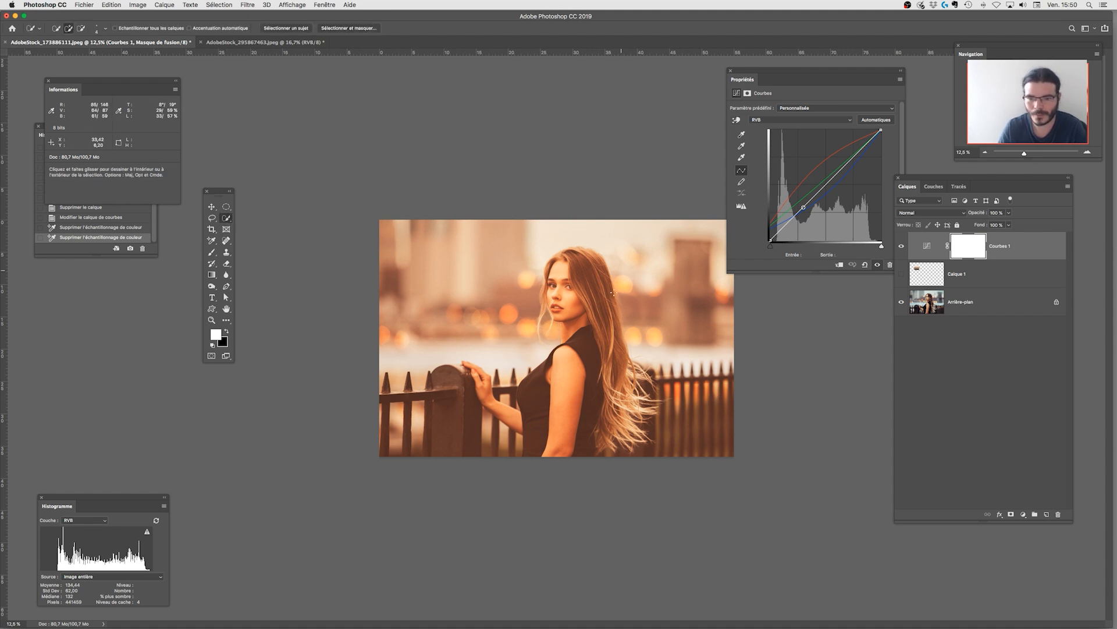
pyautogui.click(1010, 213)
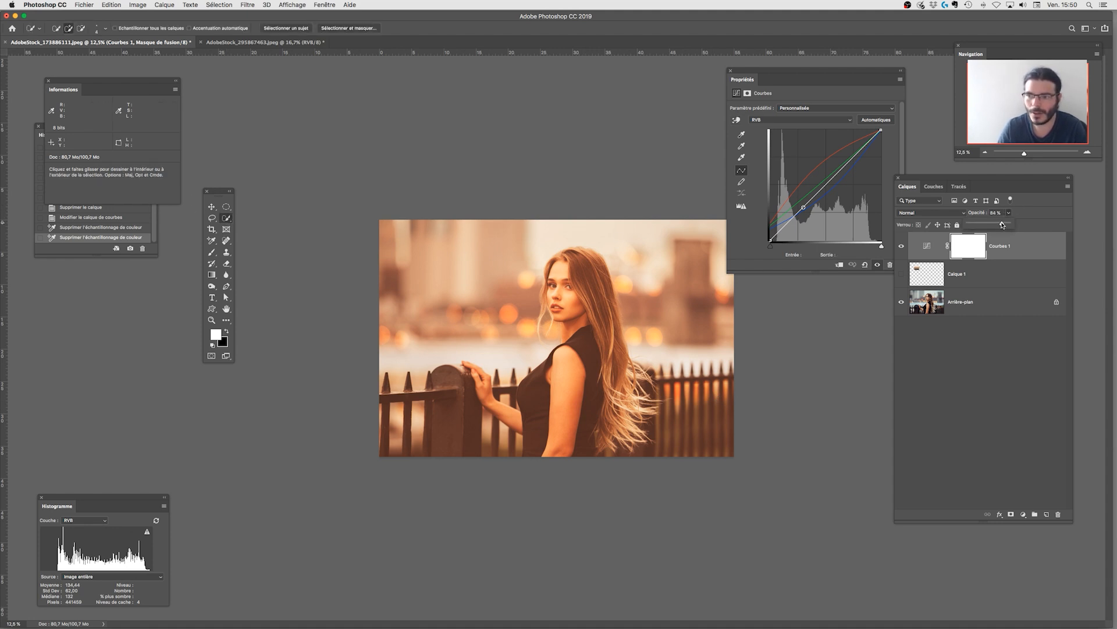
pyautogui.moveTo(1003, 225); pyautogui.dragTo(1000, 225)
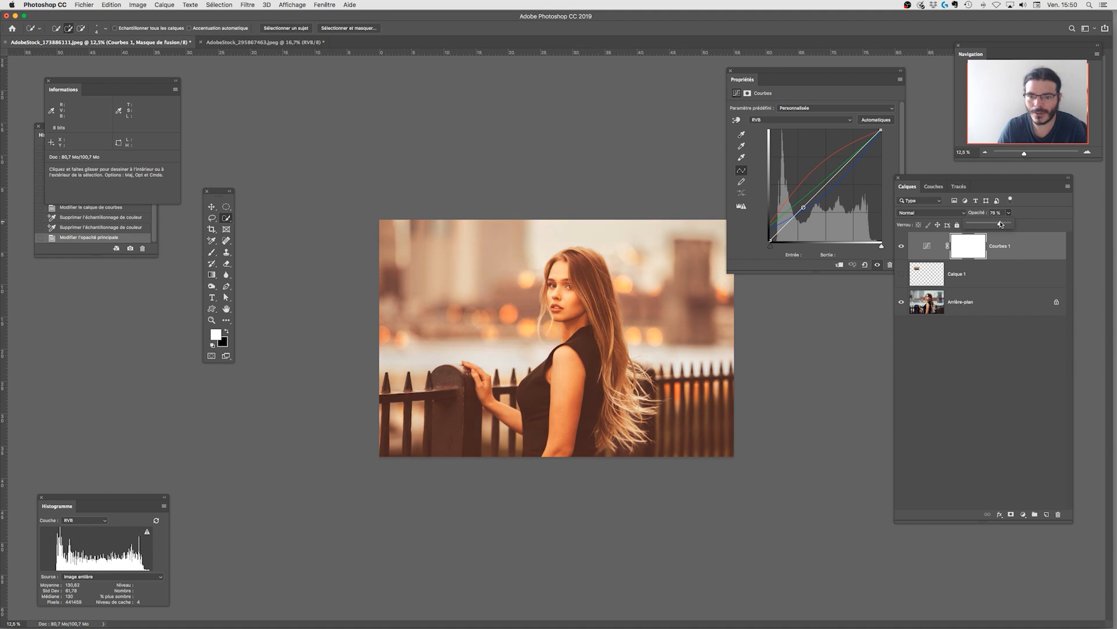
pyautogui.moveTo(1002, 224); pyautogui.dragTo(1000, 224)
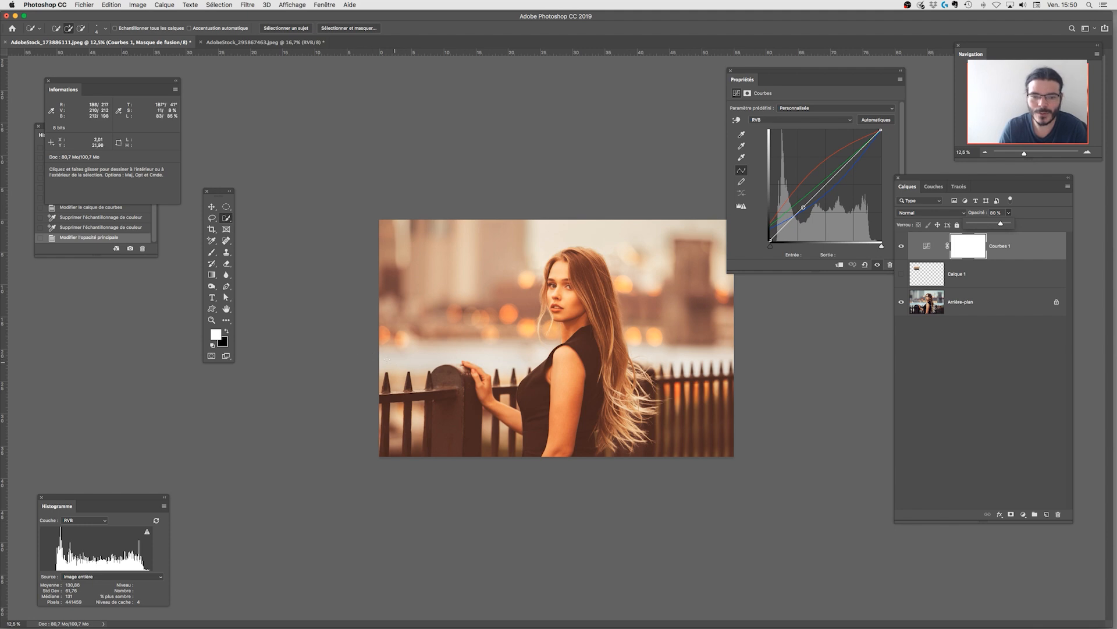
pyautogui.click(460, 325)
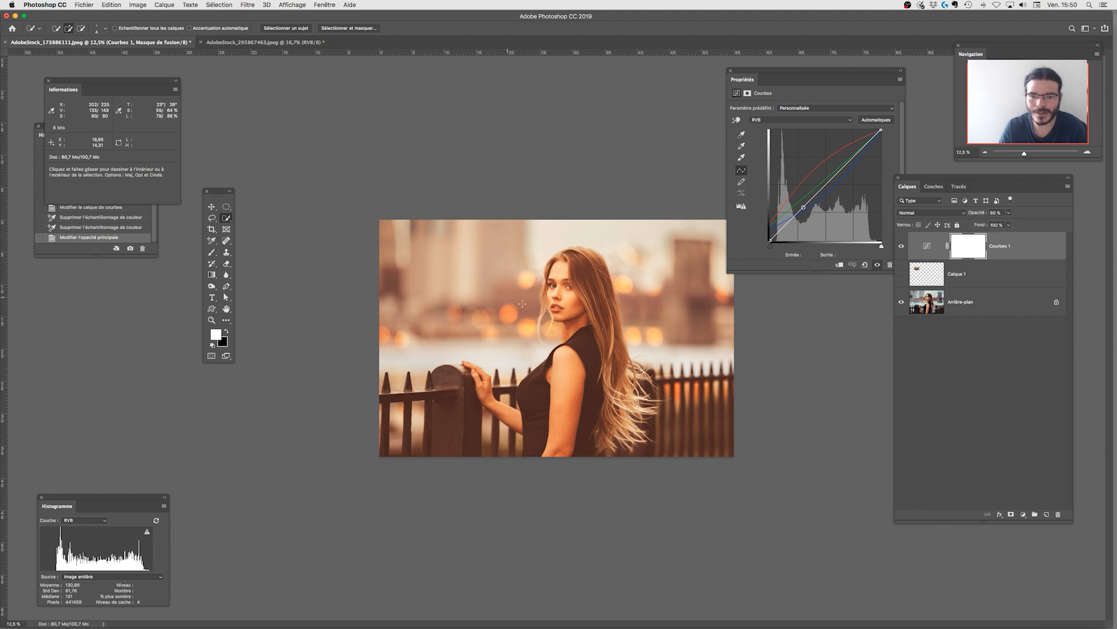
# - Clear the first quick selection, select the blurred background around the woman, and subtract the edges of her hair
pyautogui.click(684, 331)
pyautogui.press('super+d')
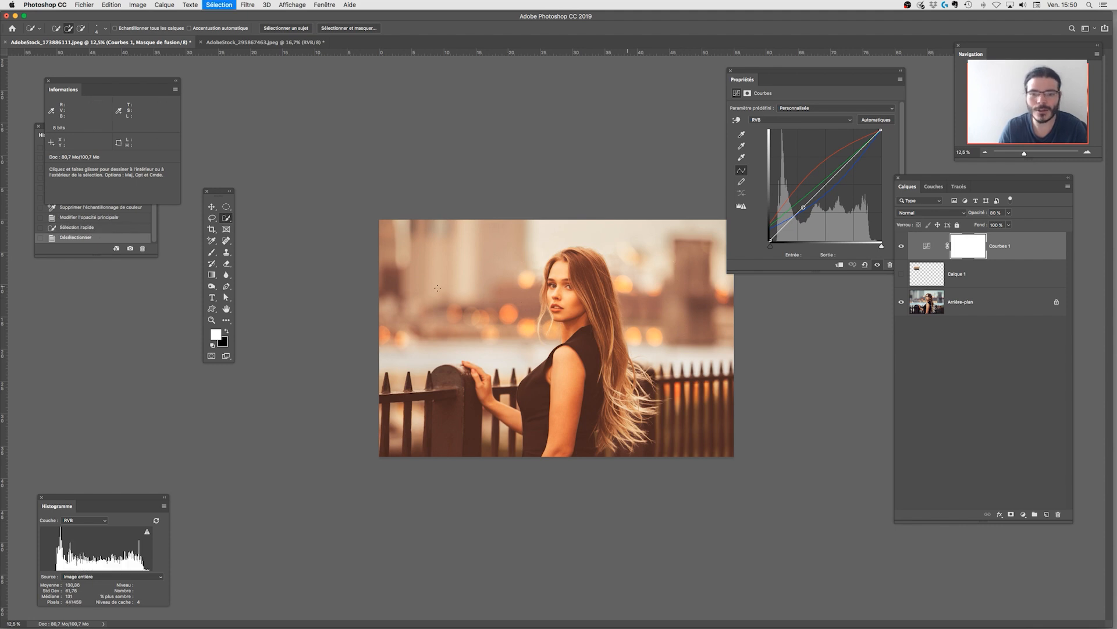
pyautogui.moveTo(442, 299); pyautogui.dragTo(439, 301)
pyautogui.click(613, 241)
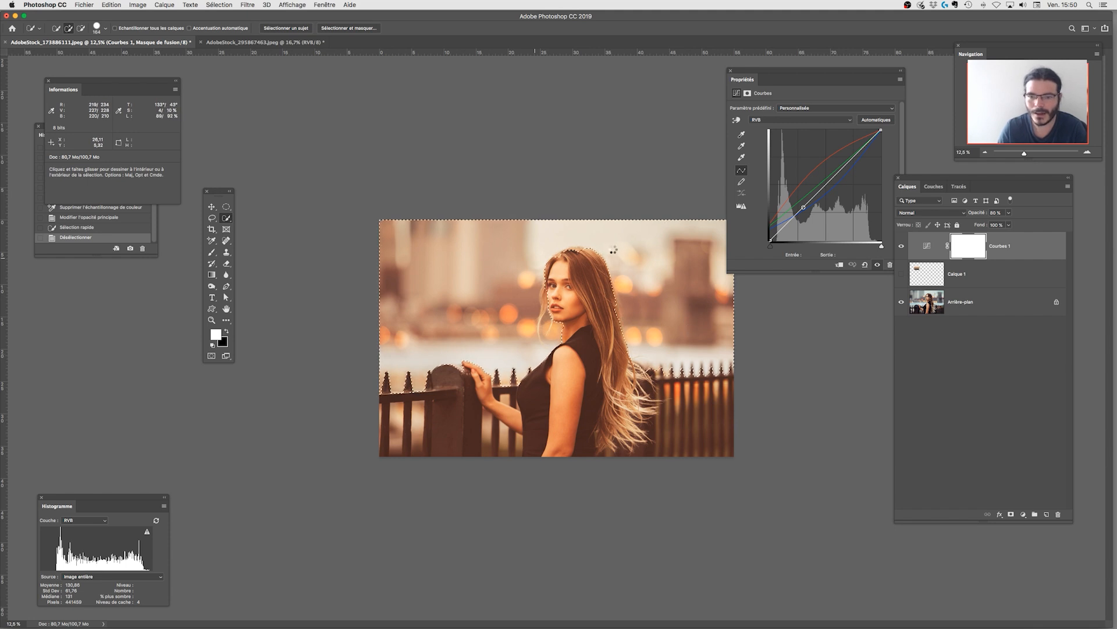
pyautogui.press('alt')
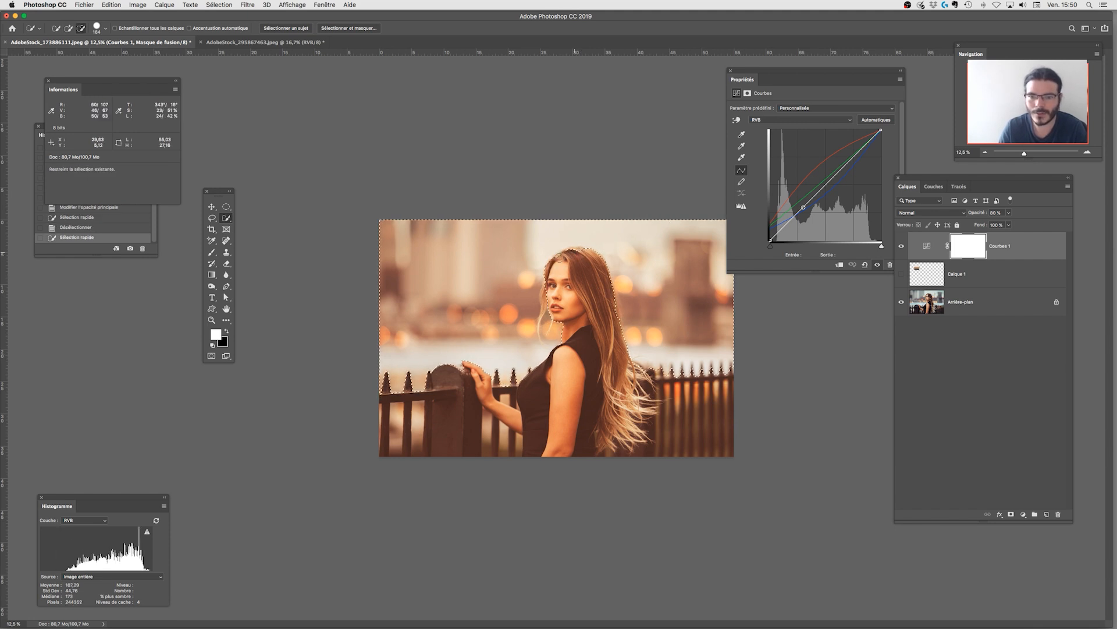
pyautogui.keyDown('alt'); pyautogui.click(577, 252); pyautogui.keyUp('alt')
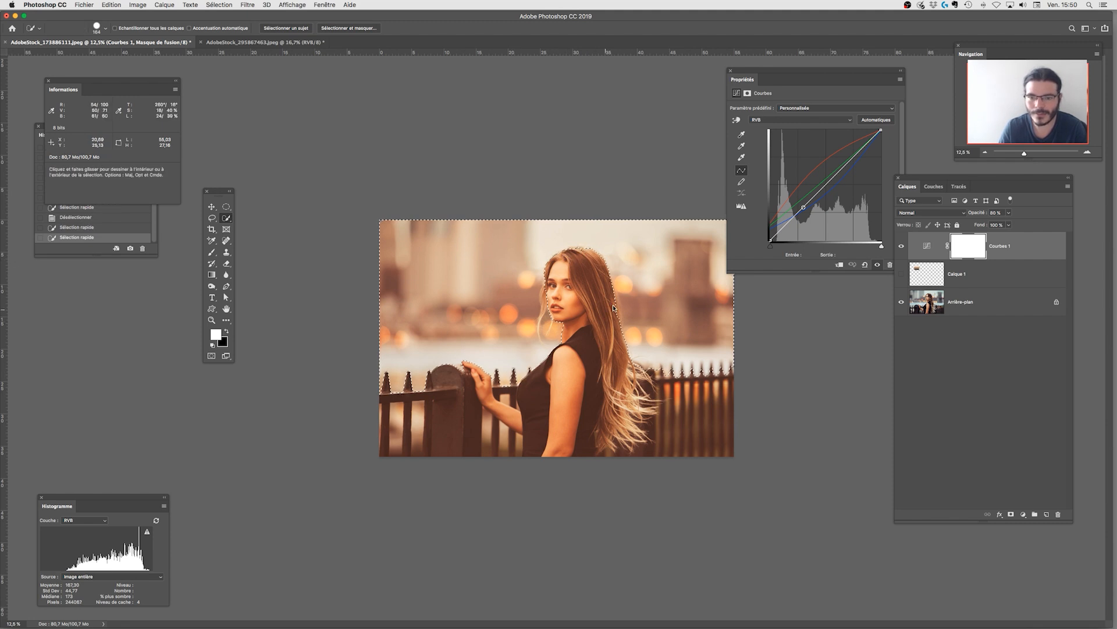
pyautogui.moveTo(614, 311); pyautogui.dragTo(623, 343)
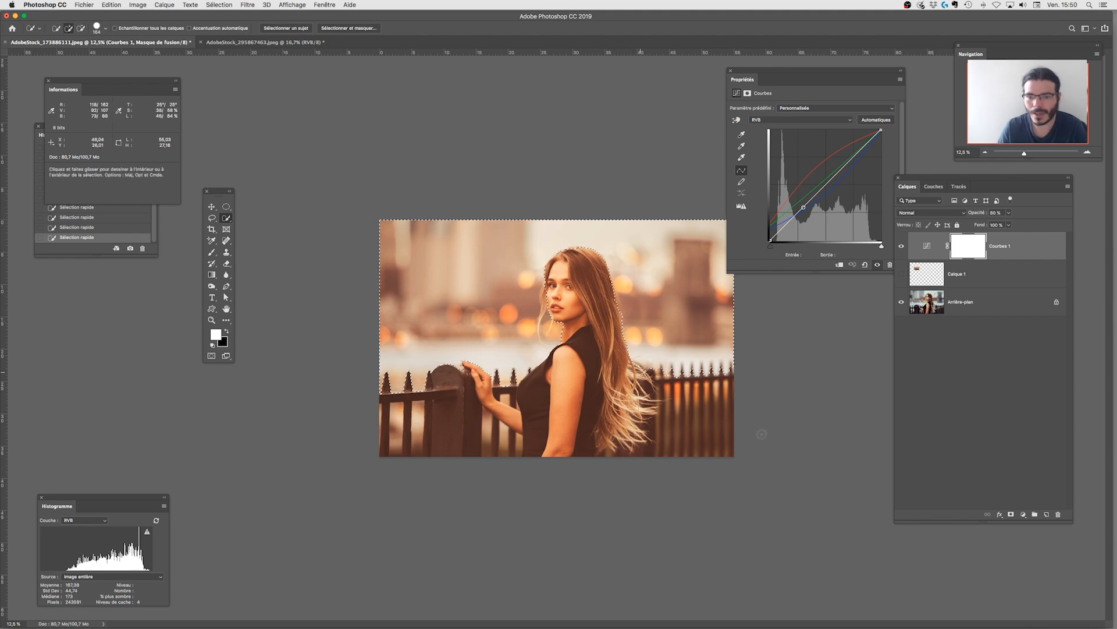
# - Add a second Curves adjustment masked to the selected background and brighten it with a midpoint at input 117, output 159
pyautogui.click(1023, 515)
pyautogui.click(1035, 566)
pyautogui.moveTo(822, 189); pyautogui.dragTo(821, 171)
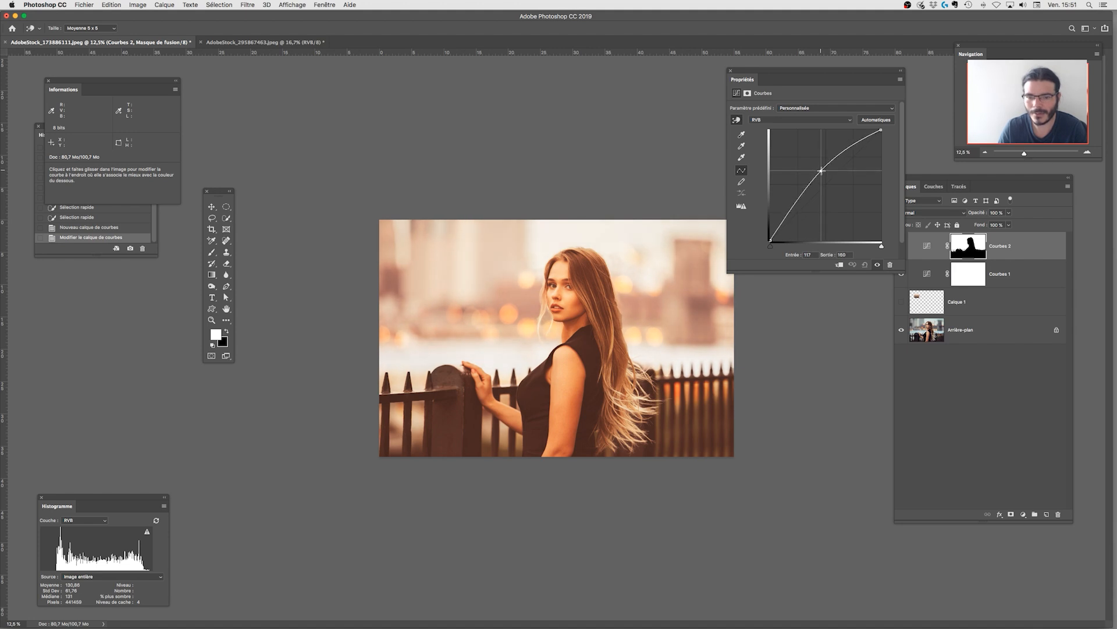
# - Feather the Courbes 2 layer mask to 33.7 px, and increase the feather slightly further
pyautogui.click(967, 246)
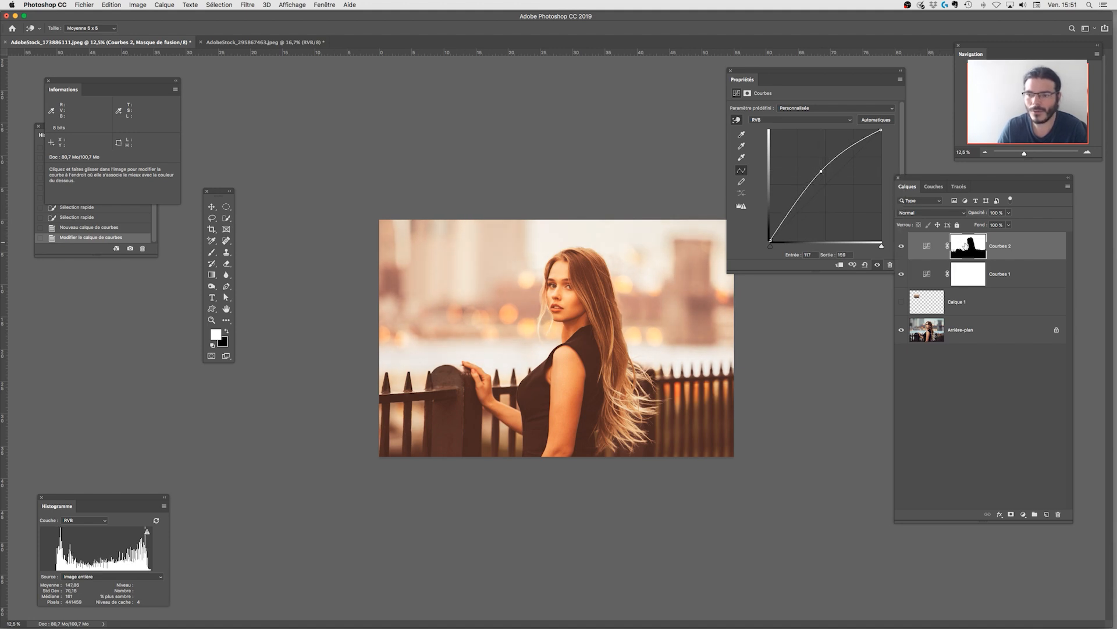
pyautogui.moveTo(773, 168); pyautogui.dragTo(817, 173)
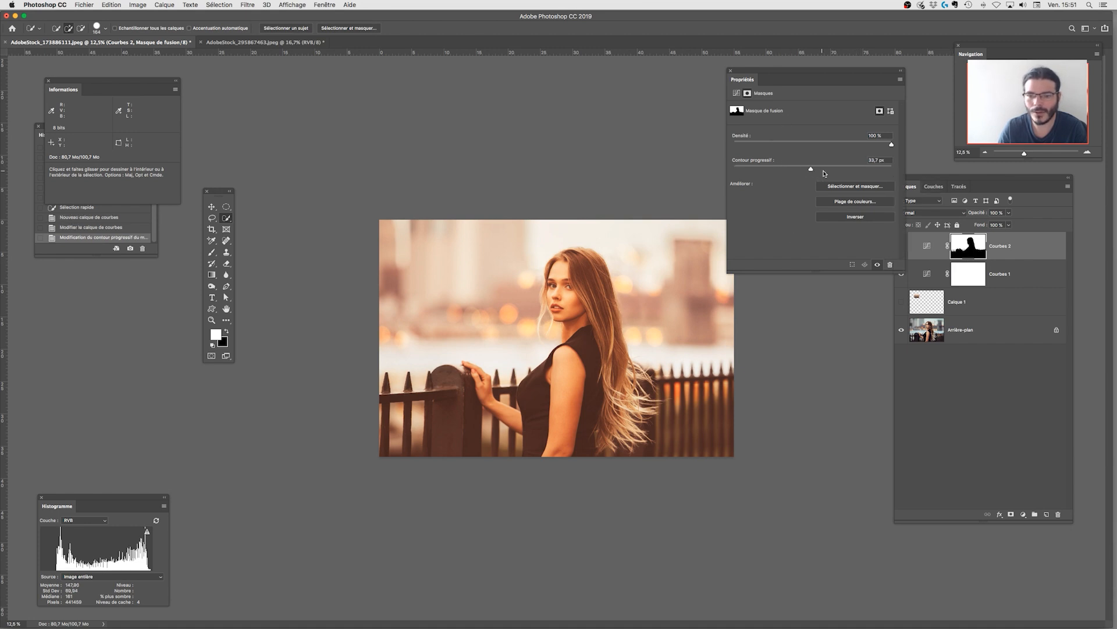
pyautogui.moveTo(813, 170); pyautogui.dragTo(818, 175)
pyautogui.click(988, 382)
# - Check the background with Courbes 2 off and on, and raise its curve midpoint to input 116, output 163
pyautogui.click(901, 249)
pyautogui.click(902, 249)
pyautogui.click(912, 249)
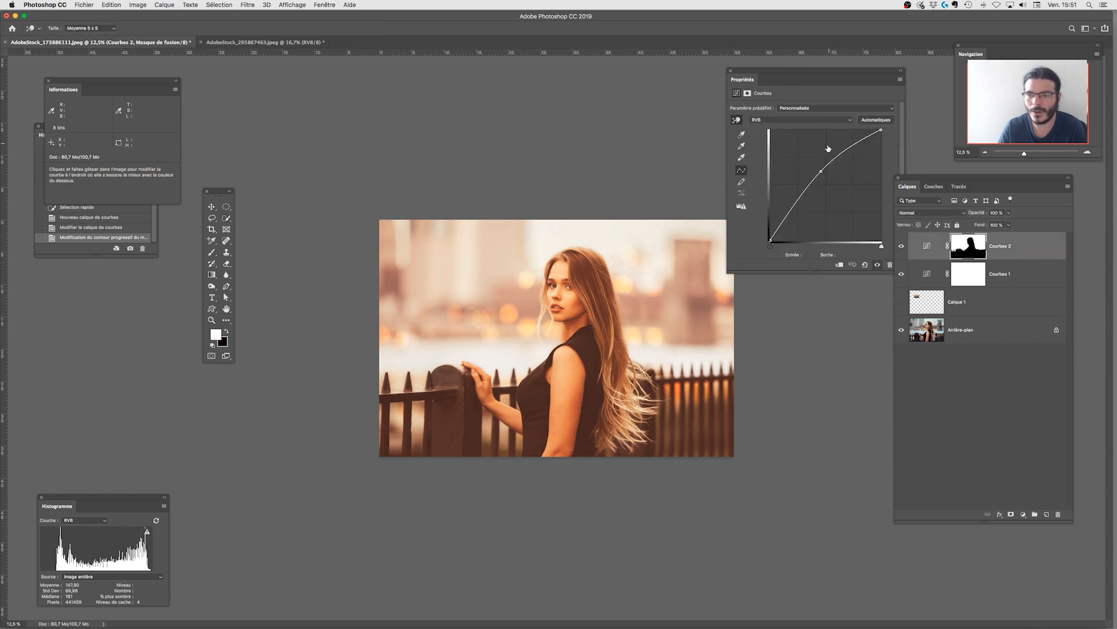
pyautogui.moveTo(820, 172); pyautogui.dragTo(818, 165)
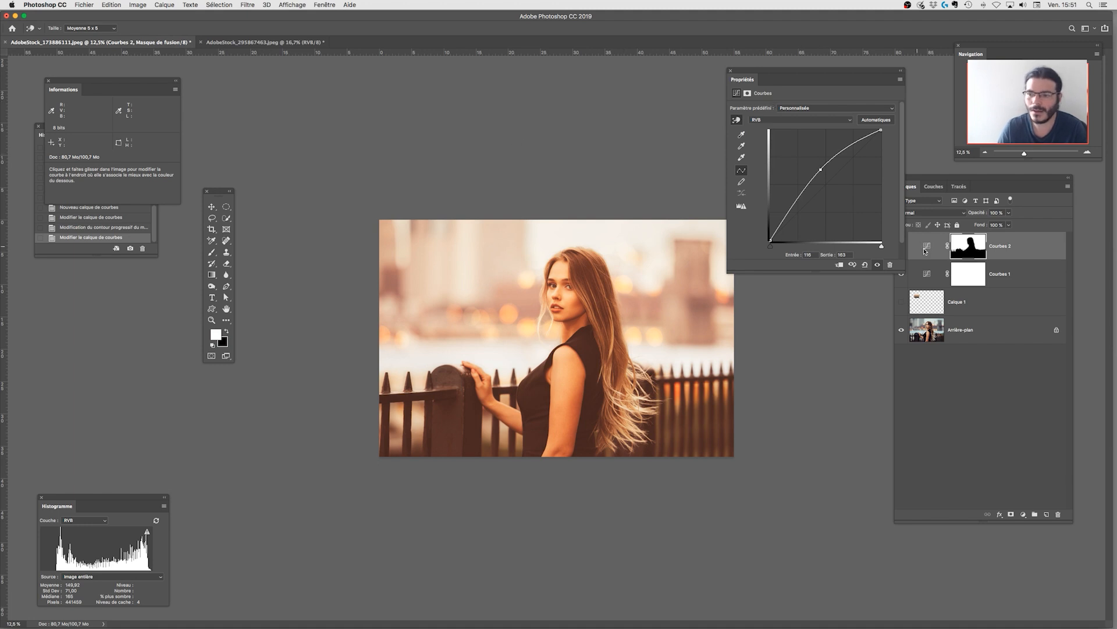
# - Compare the portrait with both Curves adjustments off, with only Courbes 1 on, and with both on
pyautogui.click(926, 246)
pyautogui.click(901, 249)
pyautogui.click(901, 275)
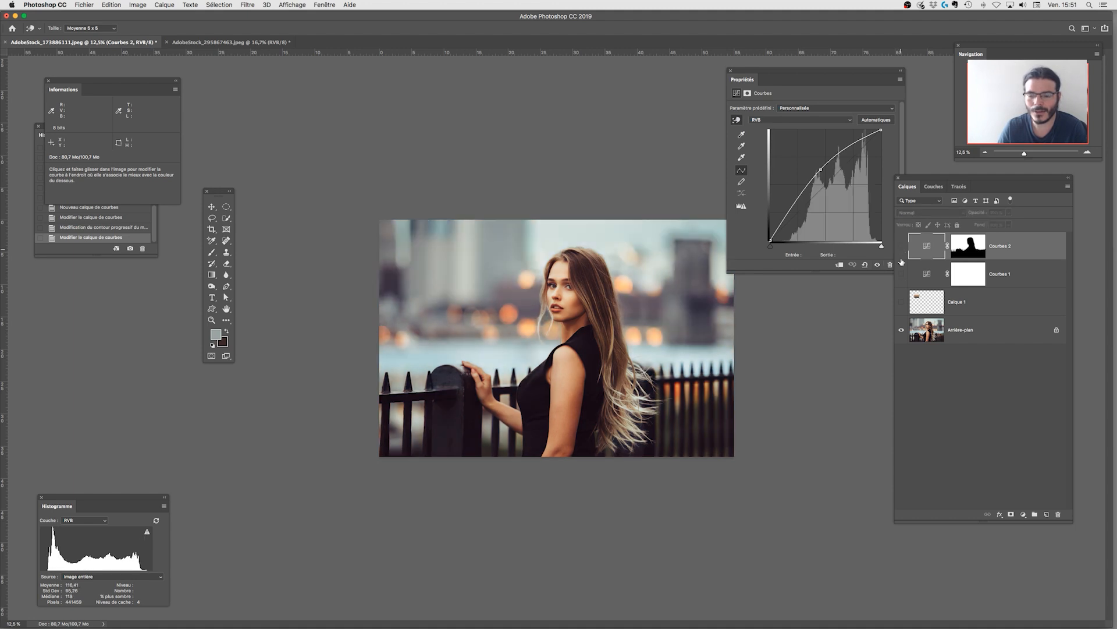
pyautogui.click(902, 275)
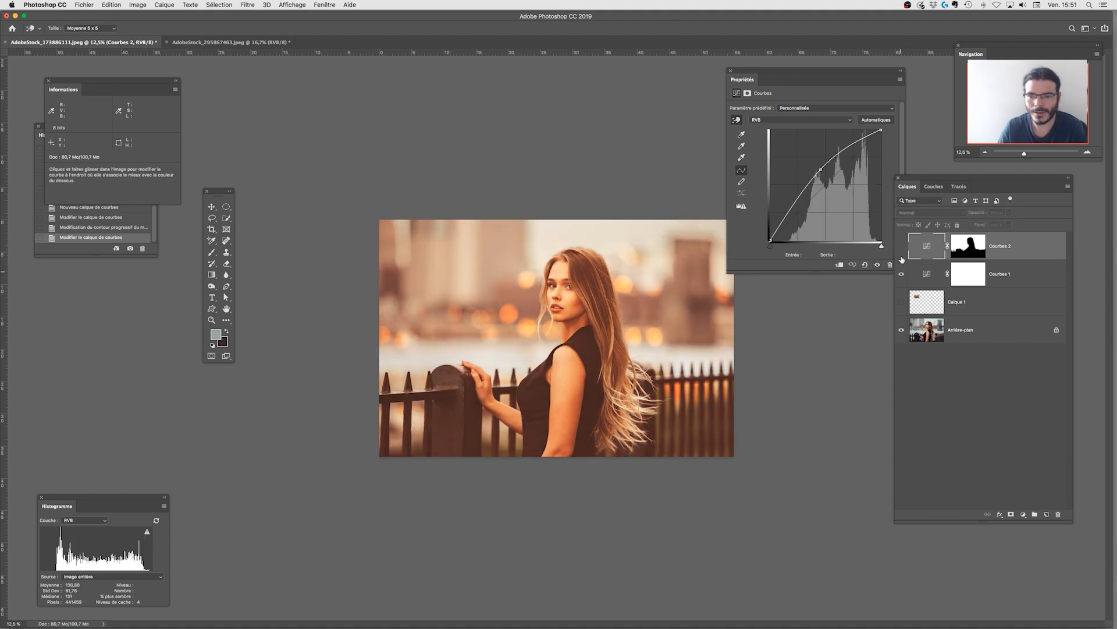
pyautogui.click(927, 274)
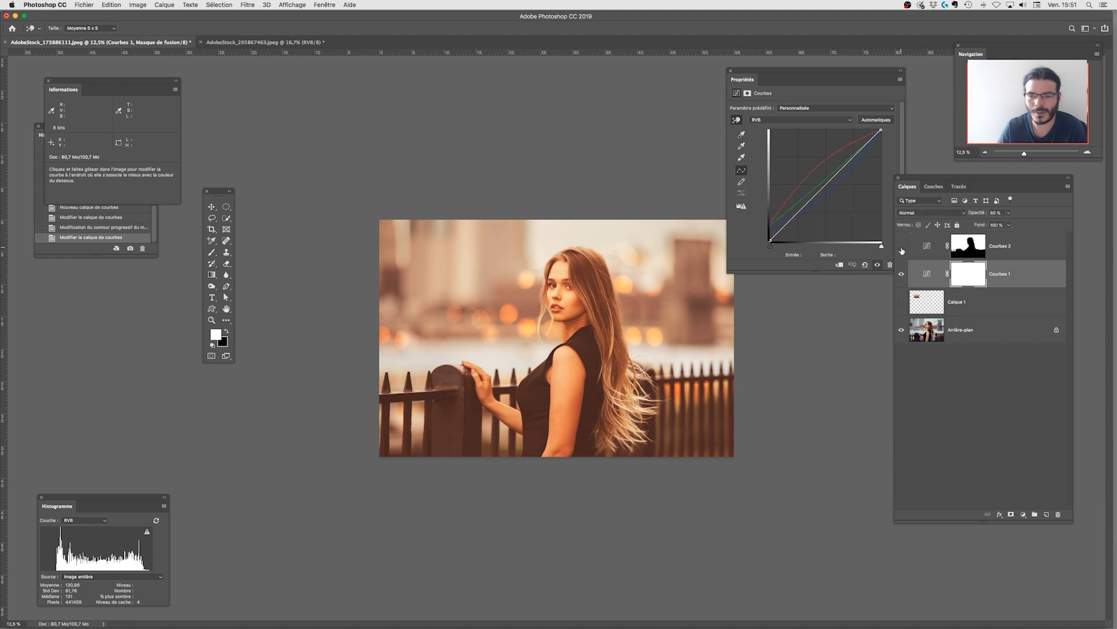
pyautogui.click(902, 247)
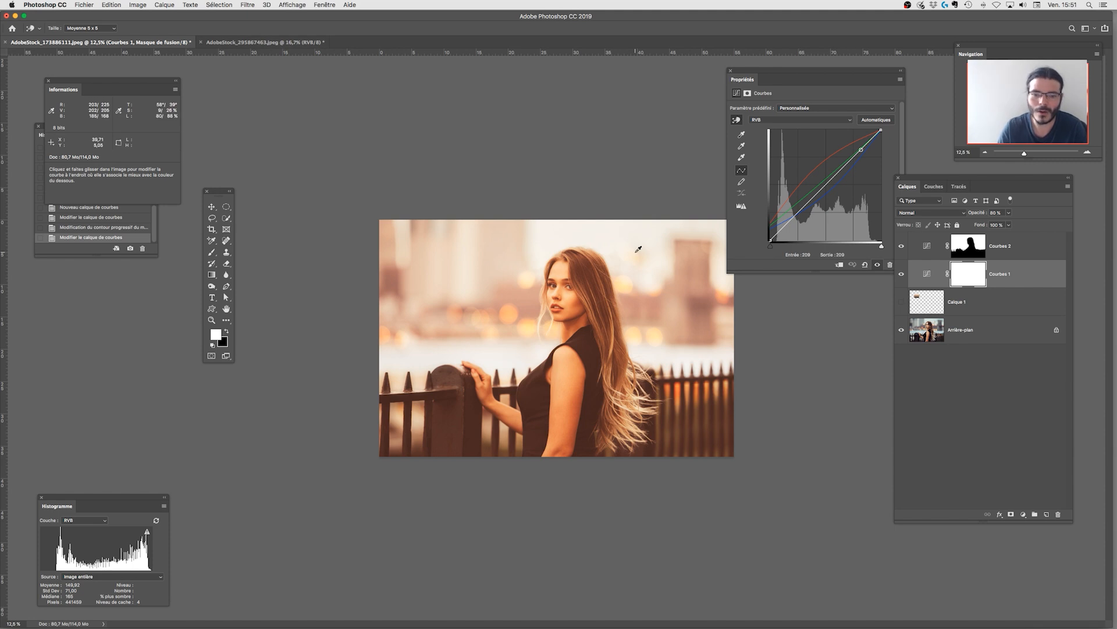
# - Paint white with the Brush on the Courbes 2 mask over the gaps between the fence bars, redoing misplaced strokes
pyautogui.click(212, 254)
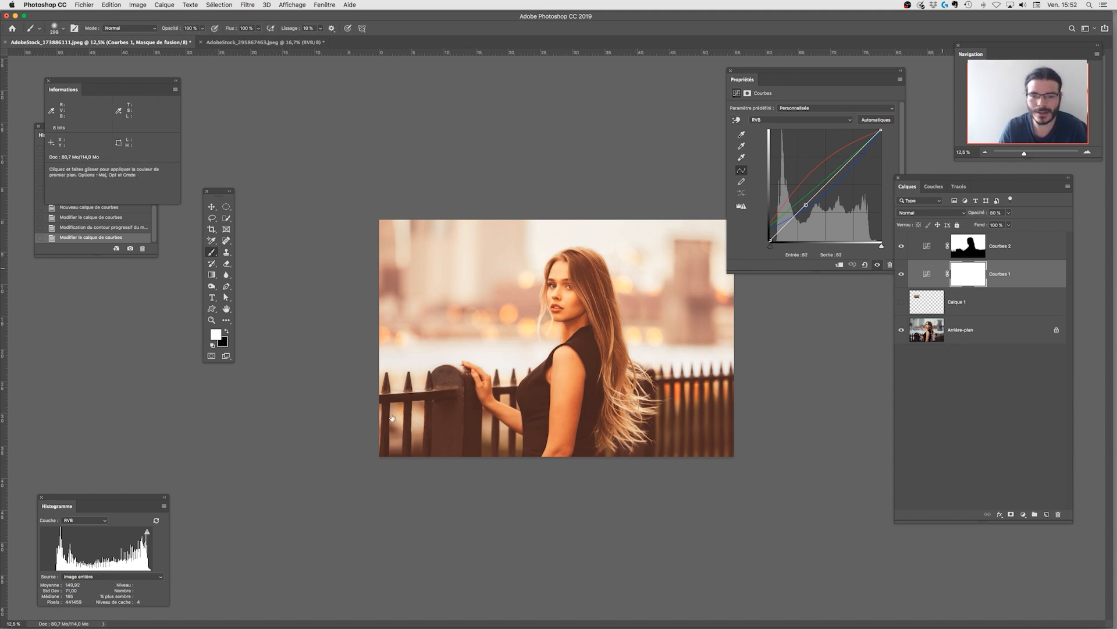
pyautogui.hotkey('alt', ']')
pyautogui.moveTo(393, 410); pyautogui.dragTo(396, 454)
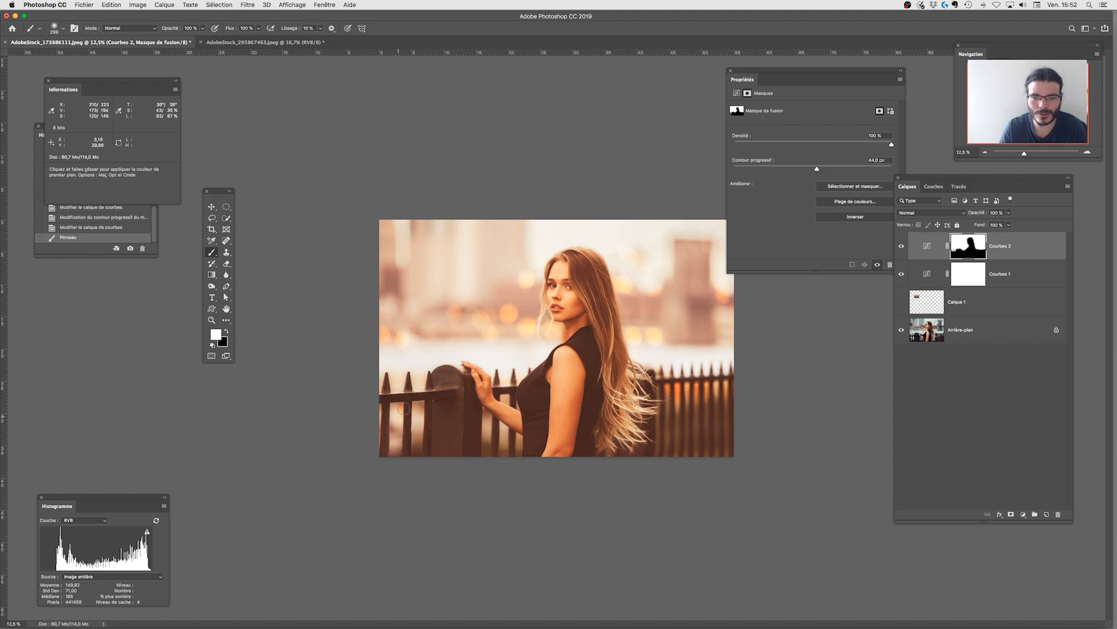
pyautogui.moveTo(421, 402); pyautogui.dragTo(415, 454)
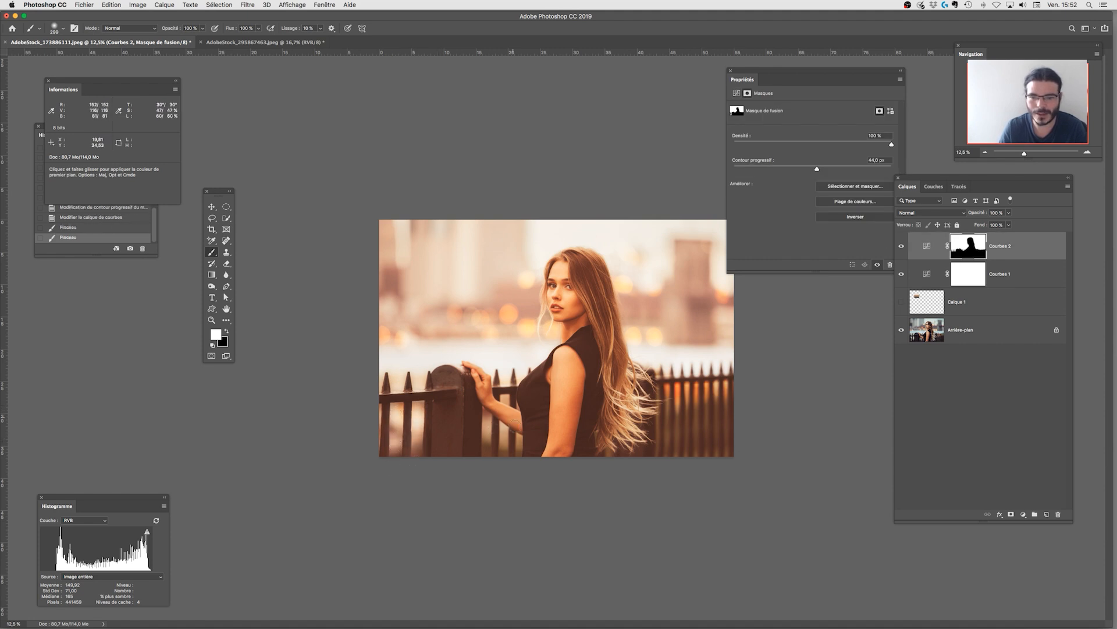
pyautogui.moveTo(486, 412)
pyautogui.mouseDown()
pyautogui.moveTo(485, 456)
pyautogui.moveTo(504, 456)
pyautogui.mouseUp()
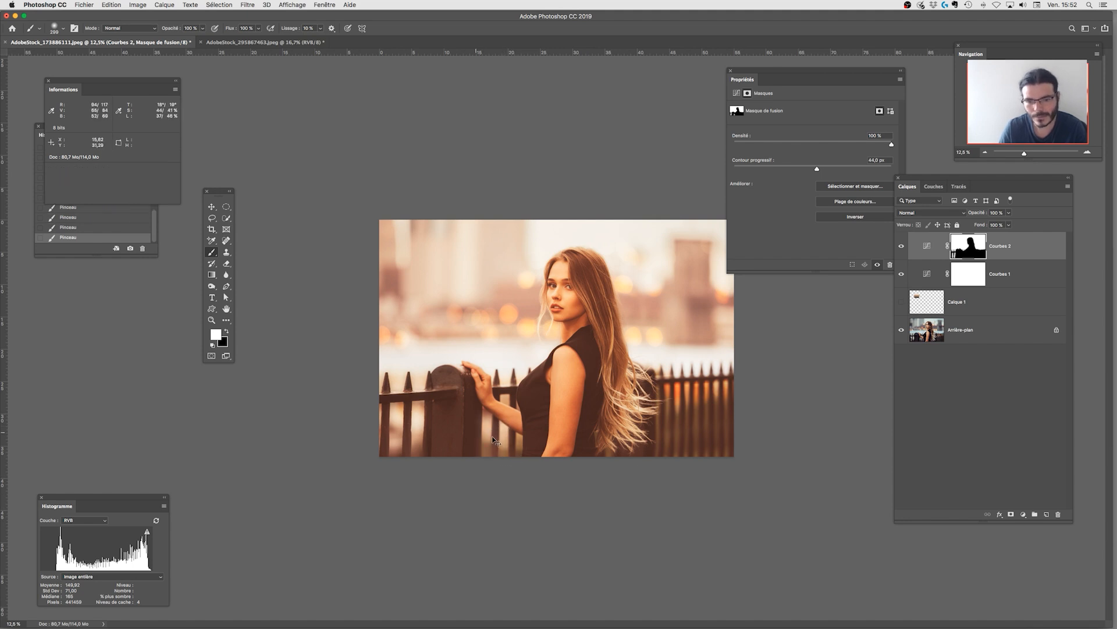
pyautogui.press('super+z')
pyautogui.press('super+z')
pyautogui.moveTo(487, 430)
pyautogui.mouseDown()
pyautogui.moveTo(466, 428)
pyautogui.moveTo(485, 415)
pyautogui.mouseUp()
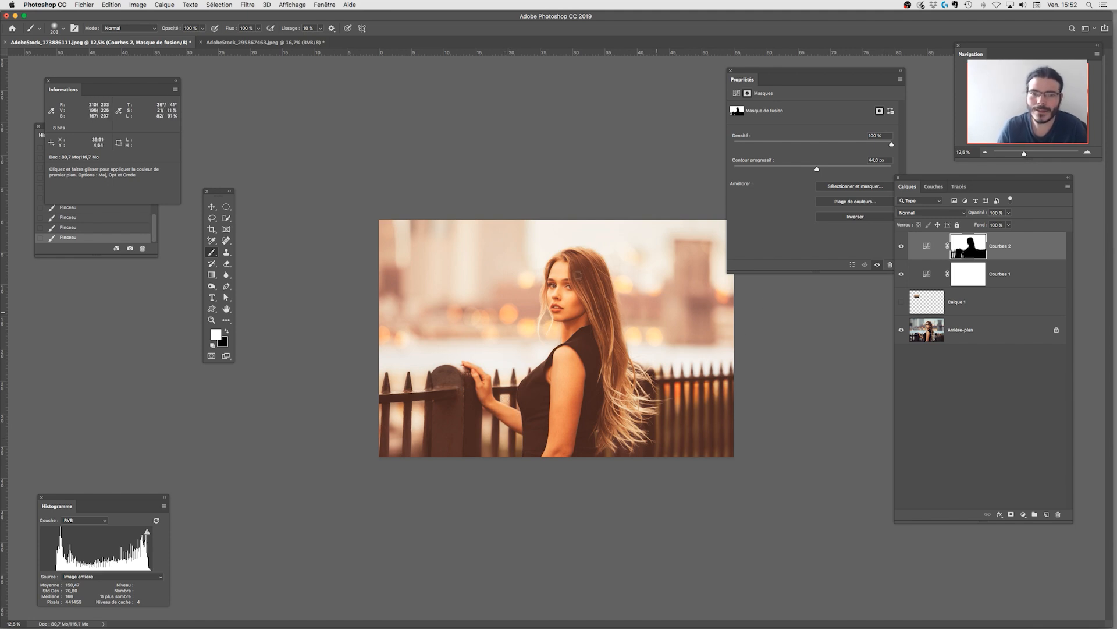
# - Check the reference photo, lower the black point of Courbes 1's red curve, and set its midpoint to input 91, output 144
pyautogui.click(296, 42)
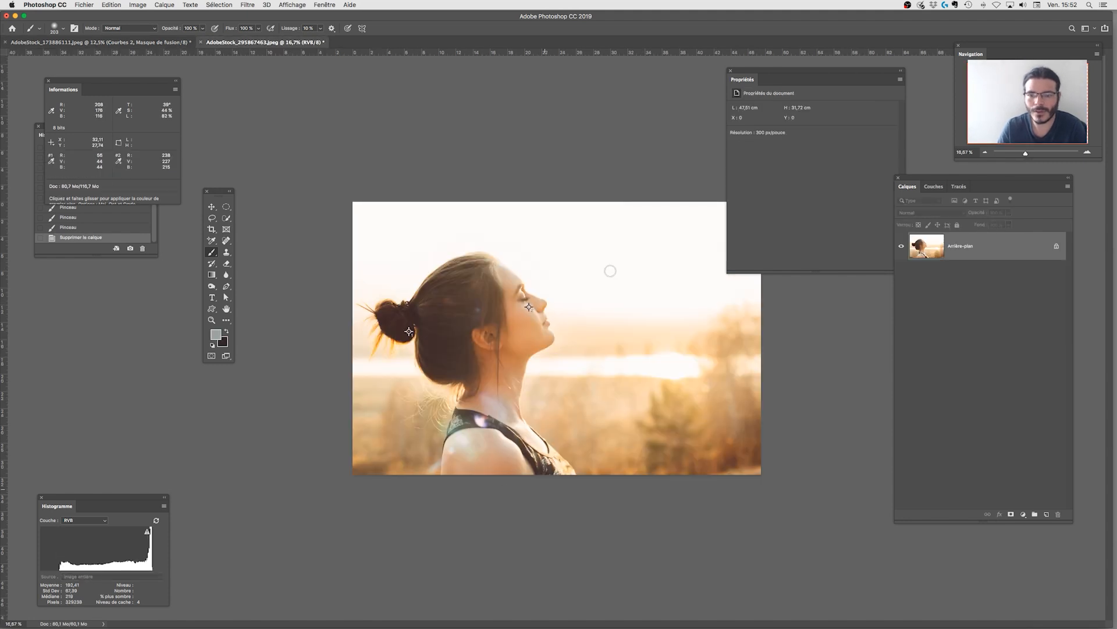
pyautogui.click(157, 43)
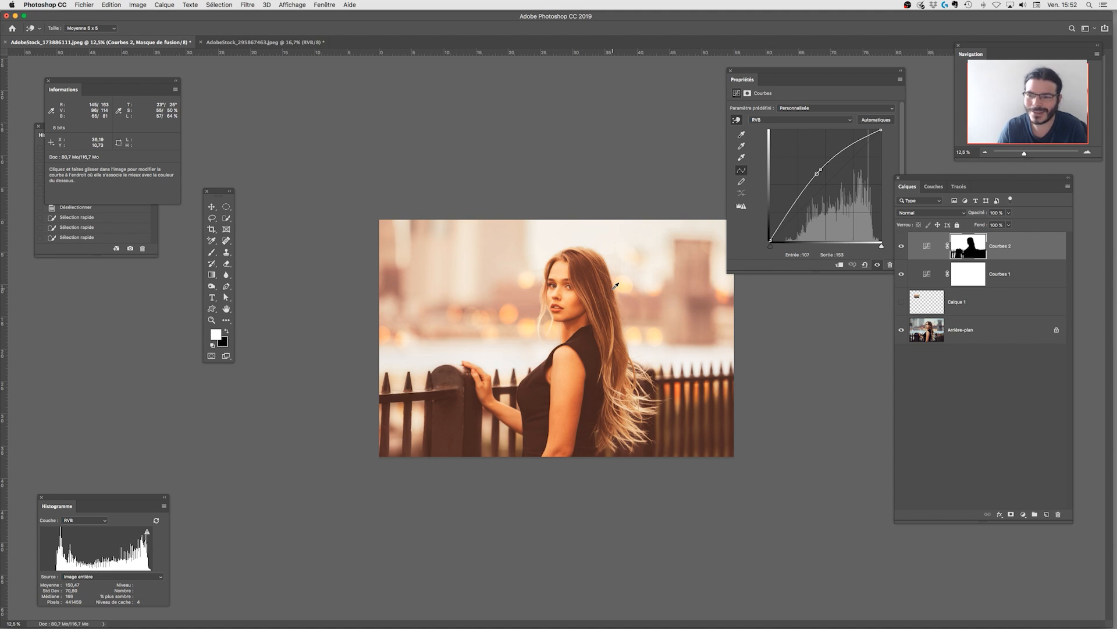
pyautogui.click(930, 277)
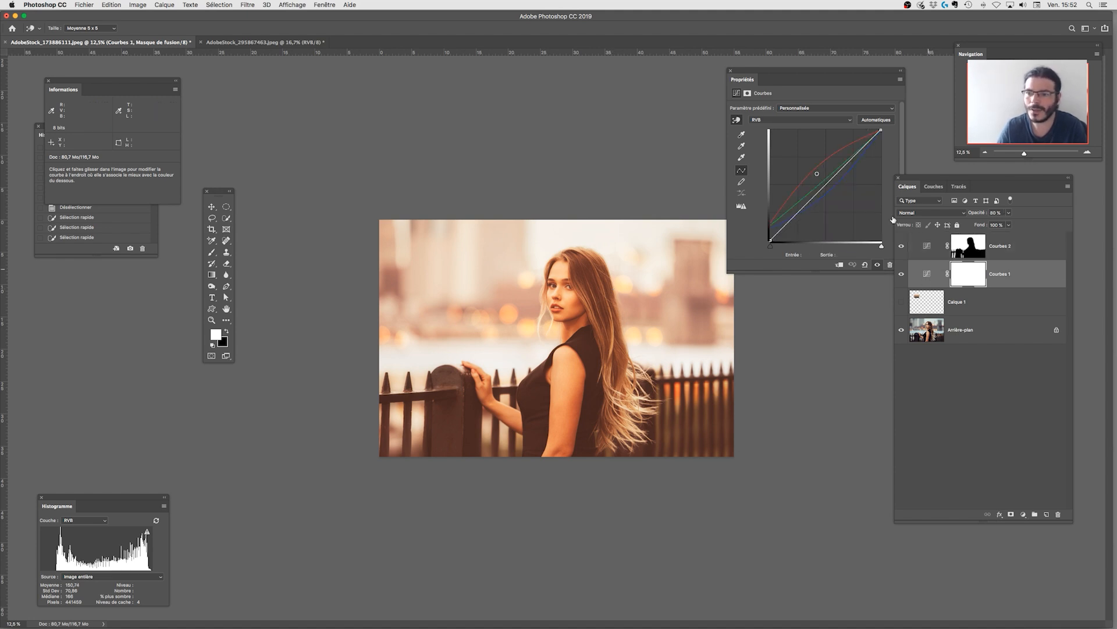
pyautogui.click(777, 122)
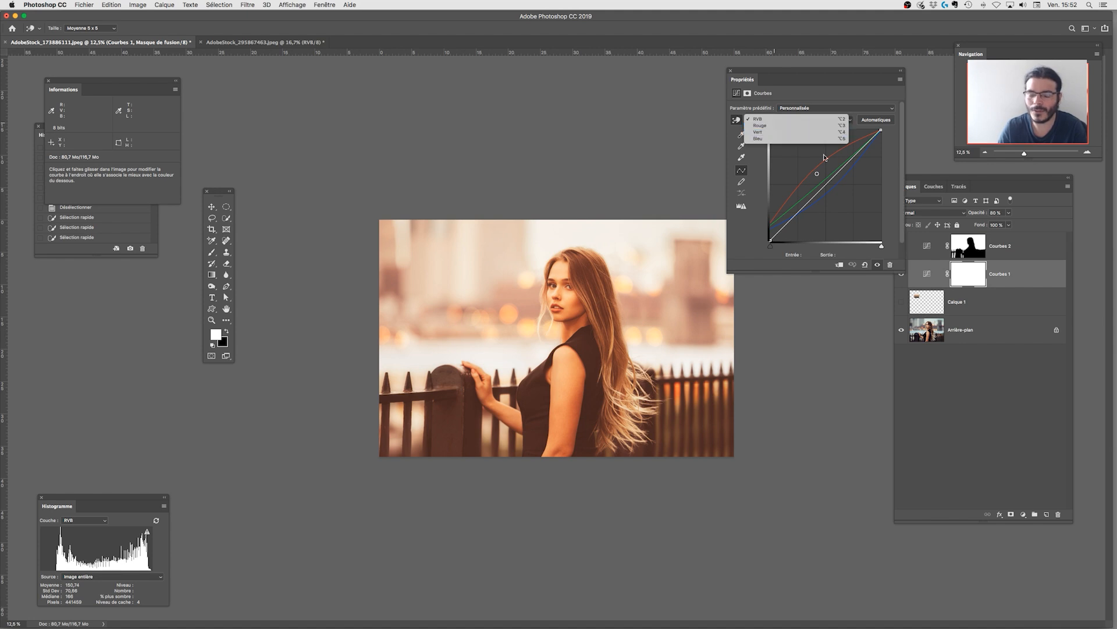
pyautogui.click(763, 126)
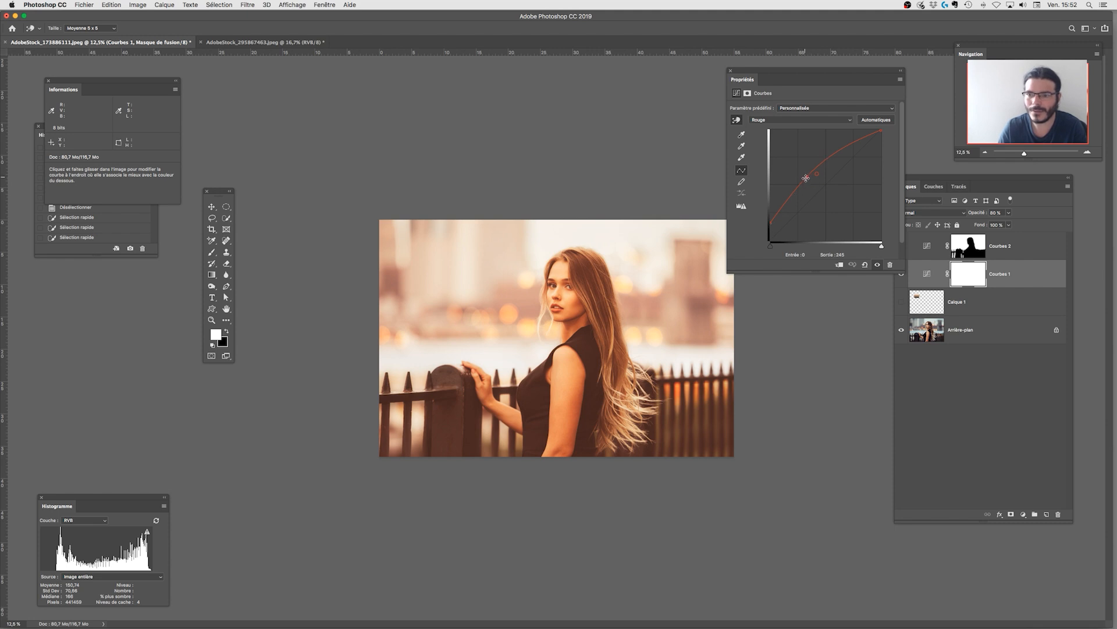
pyautogui.moveTo(768, 232); pyautogui.dragTo(770, 228)
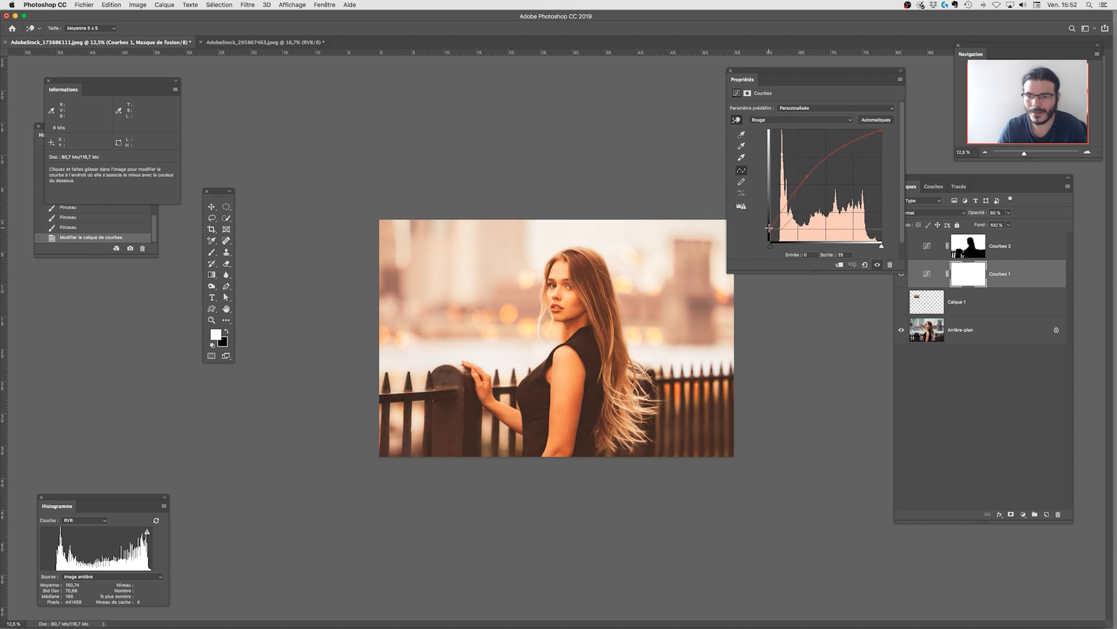
pyautogui.moveTo(807, 175); pyautogui.dragTo(811, 177)
# - In Courbes 1, raise the green curve's midpoint to input 117, output 163, and set the blue curve's point to input 157, output 143
pyautogui.click(787, 120)
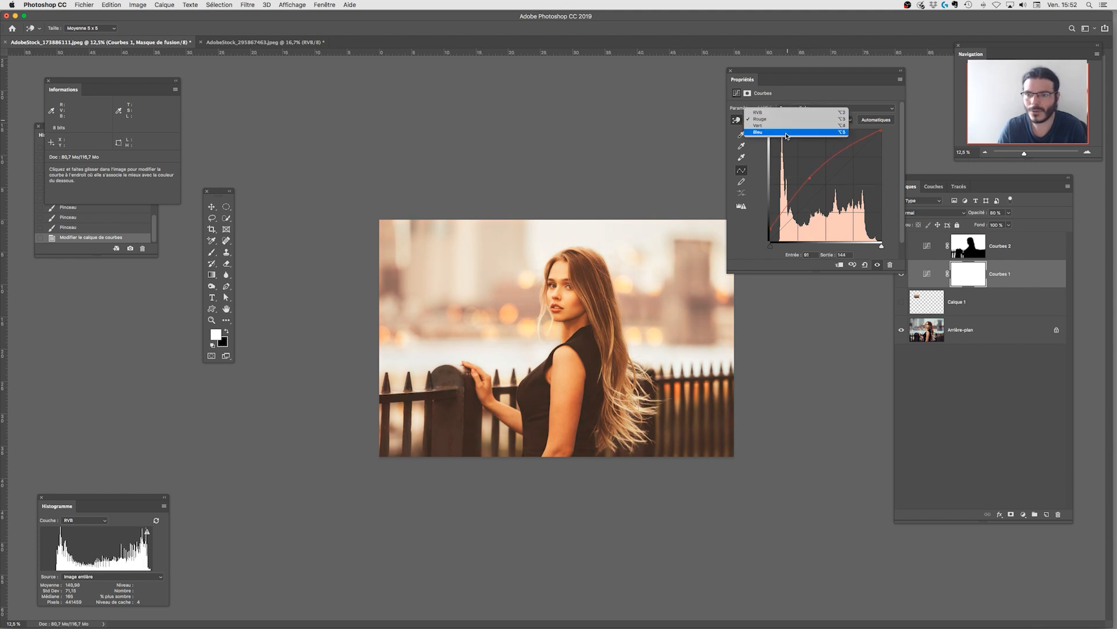
pyautogui.click(789, 127)
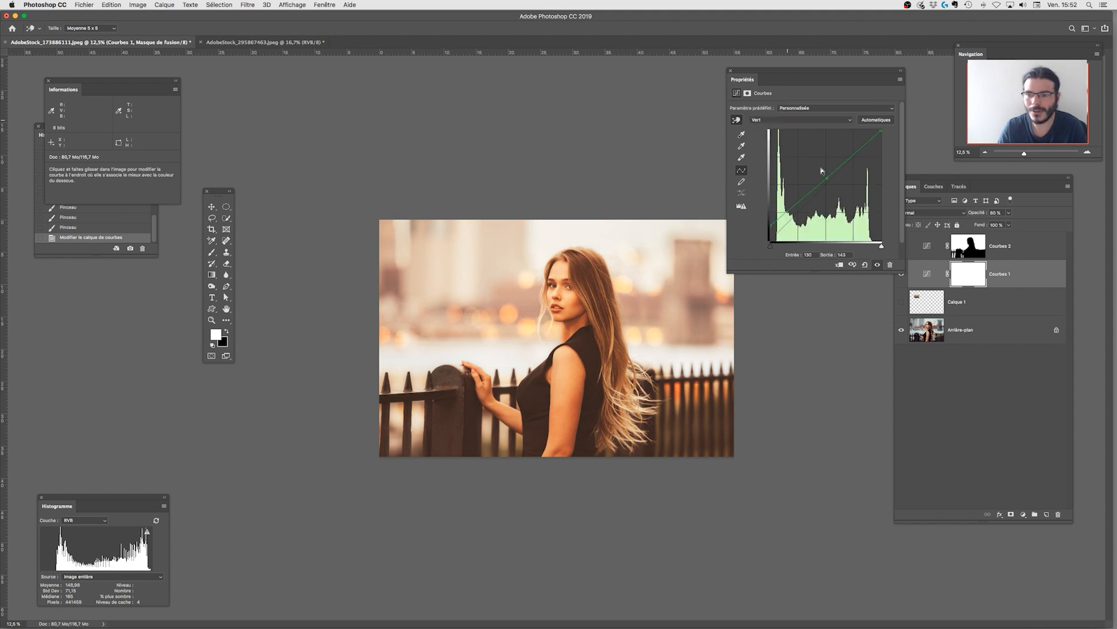
pyautogui.moveTo(827, 178); pyautogui.dragTo(820, 168)
pyautogui.click(783, 119)
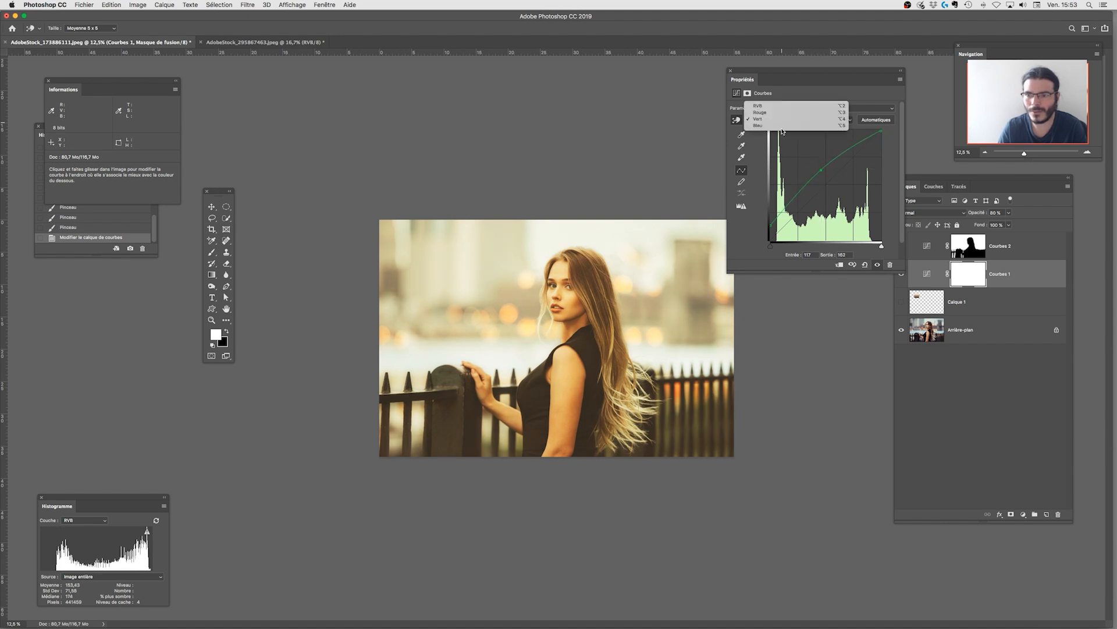
pyautogui.click(783, 126)
pyautogui.moveTo(841, 178); pyautogui.dragTo(836, 177)
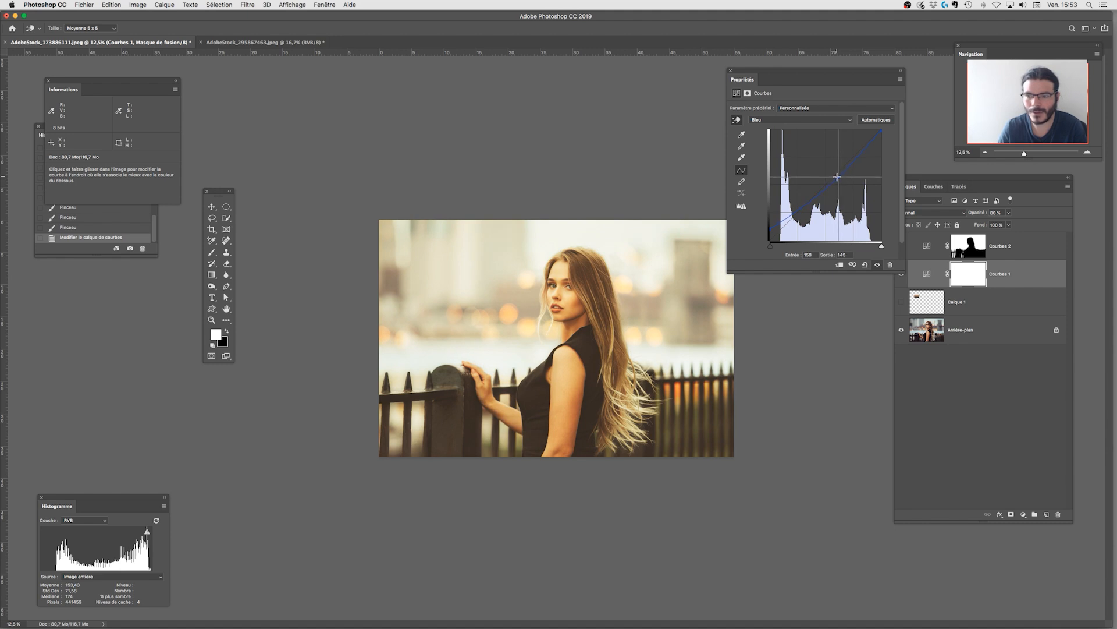
pyautogui.moveTo(836, 177); pyautogui.dragTo(836, 176)
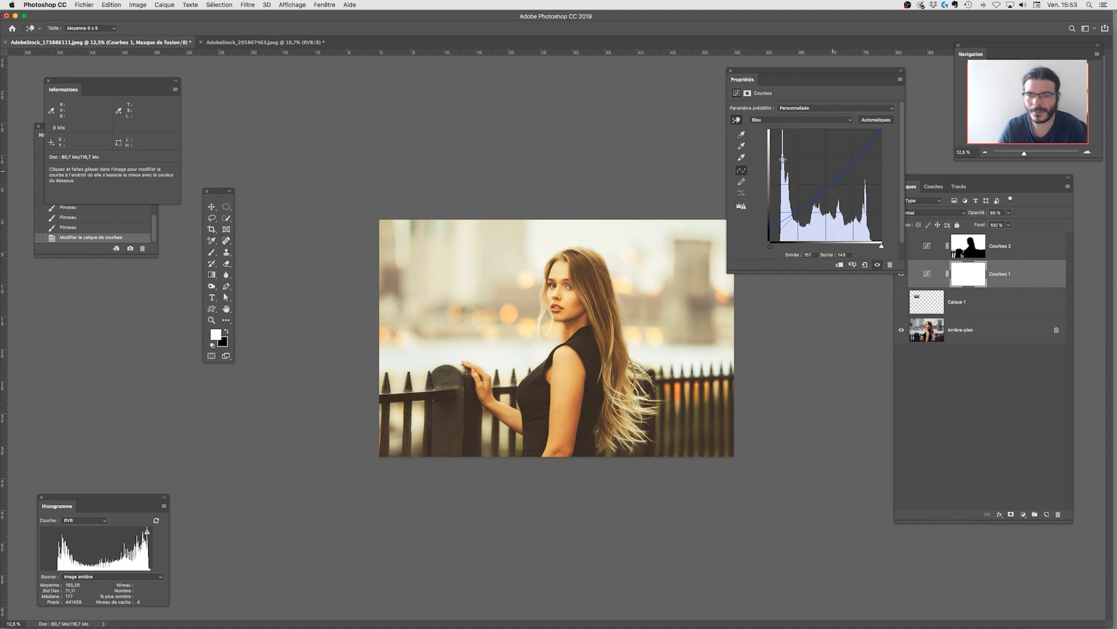
# - Compare with the reference photo and raise Courbes 1's red curve midpoint to input 82, output 154
pyautogui.click(258, 44)
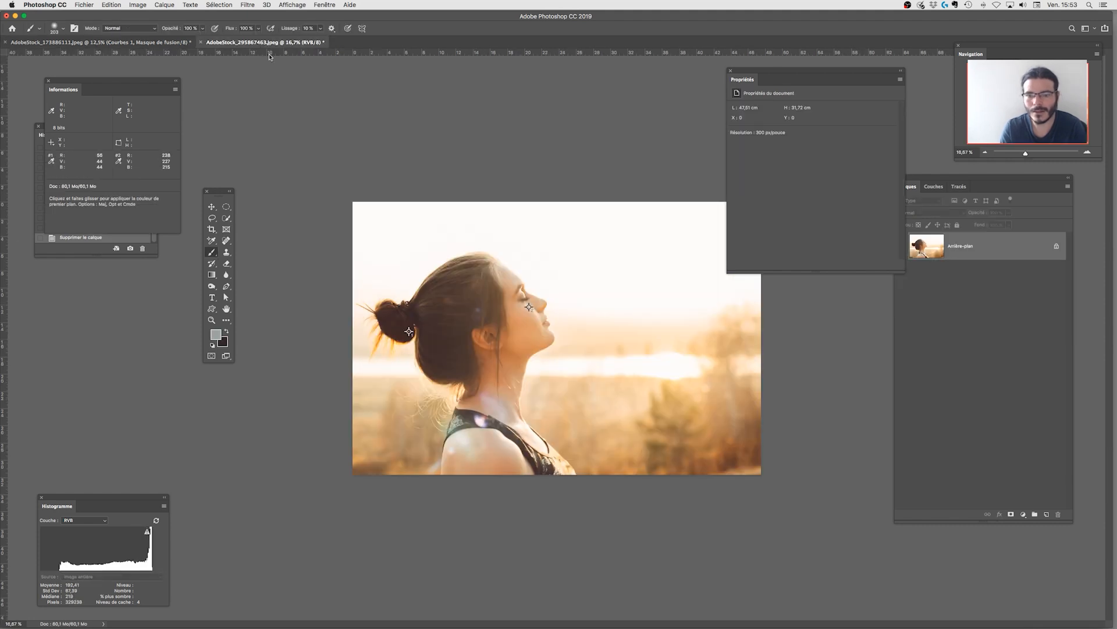
pyautogui.click(167, 43)
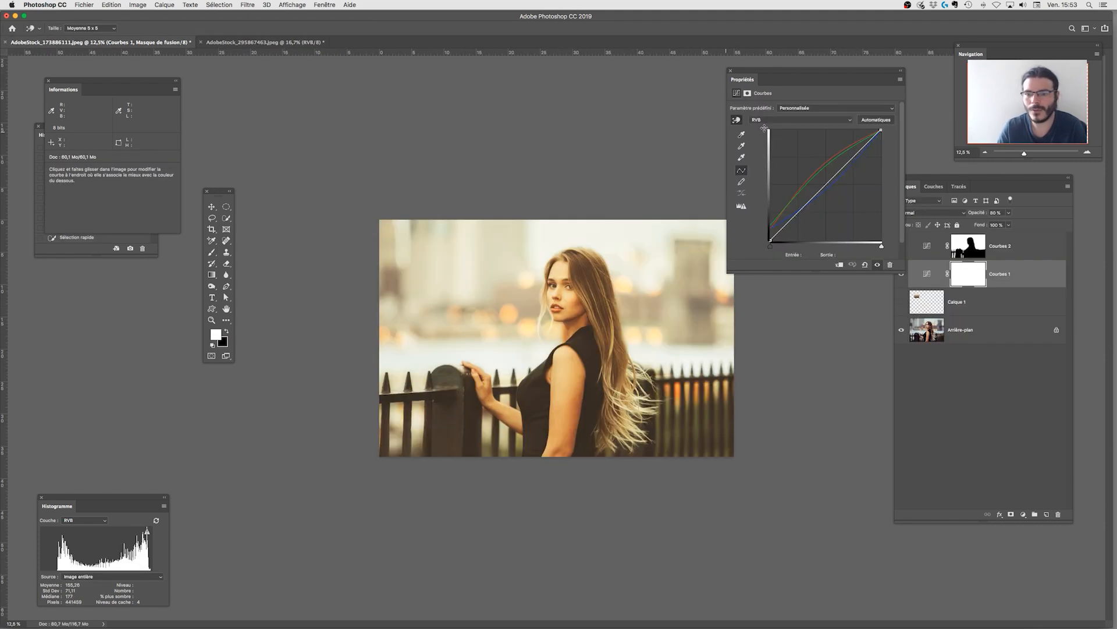
pyautogui.click(781, 121)
pyautogui.click(780, 130)
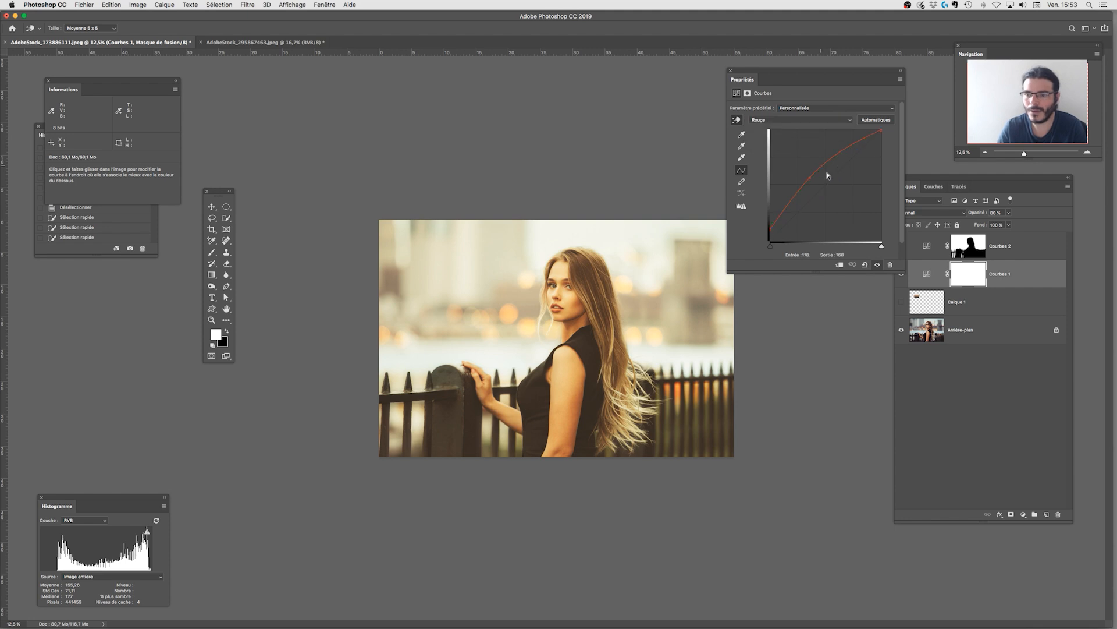
pyautogui.moveTo(809, 181); pyautogui.dragTo(805, 174)
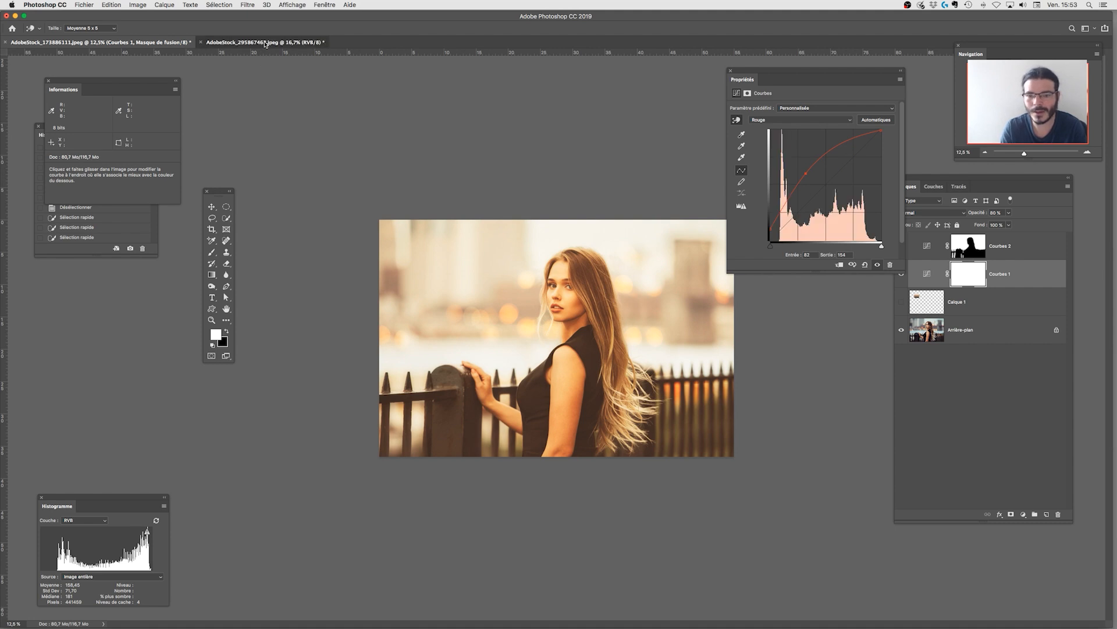
pyautogui.click(265, 42)
pyautogui.click(151, 43)
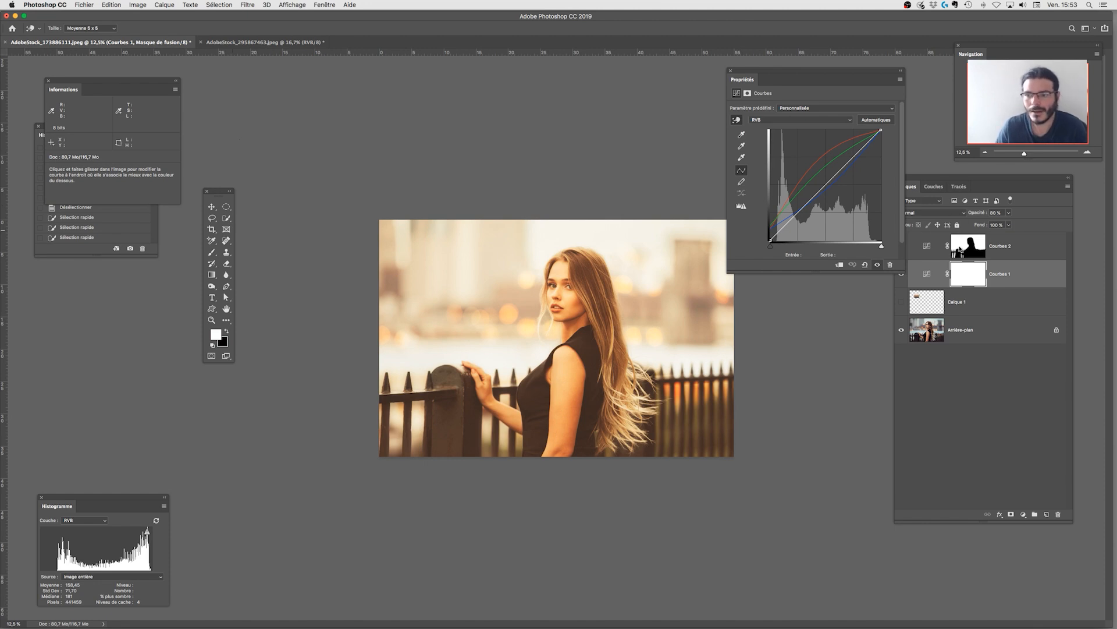
# - Select the Courbes 2 layer and tile the two photos horizontally, one above the other, for comparison
pyautogui.hotkey('alt', ']')
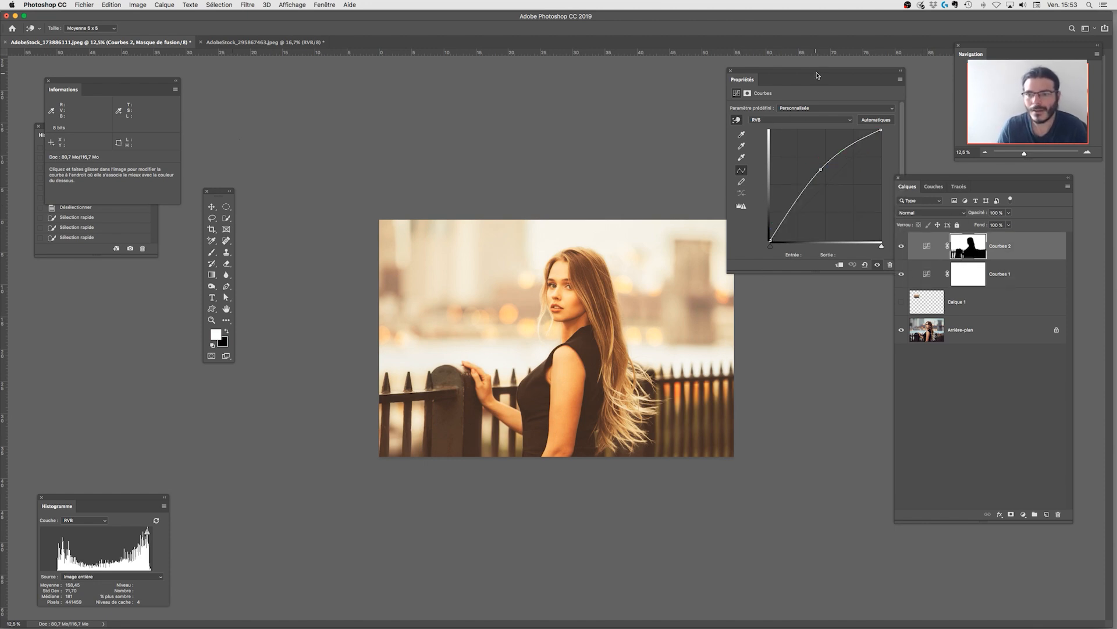
pyautogui.moveTo(818, 77); pyautogui.dragTo(812, 75)
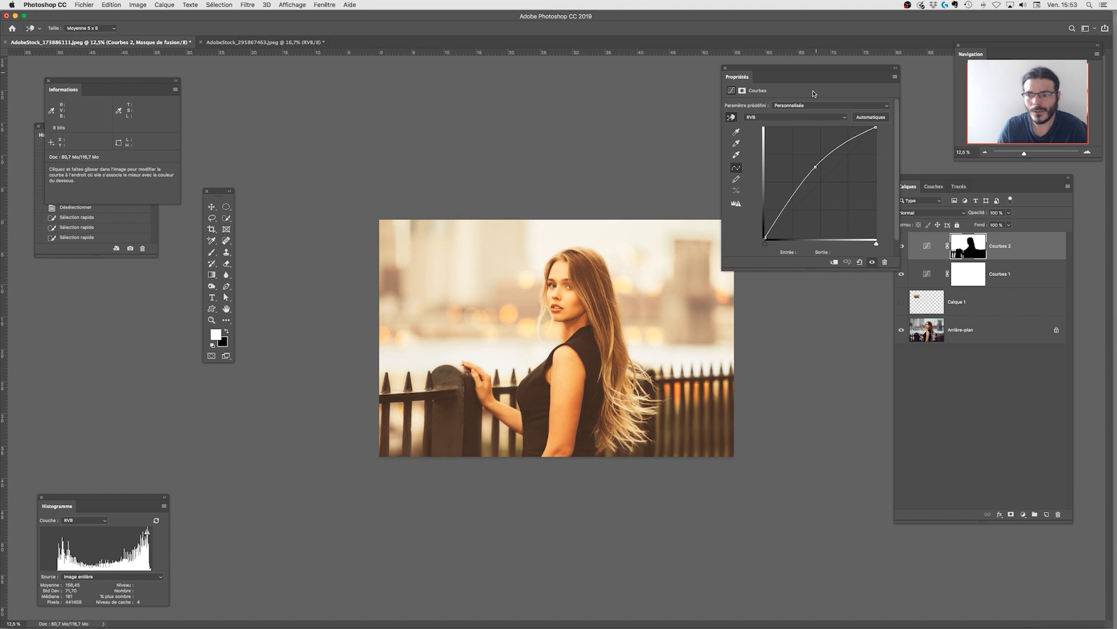
pyautogui.click(307, 5)
pyautogui.moveTo(324, 4)
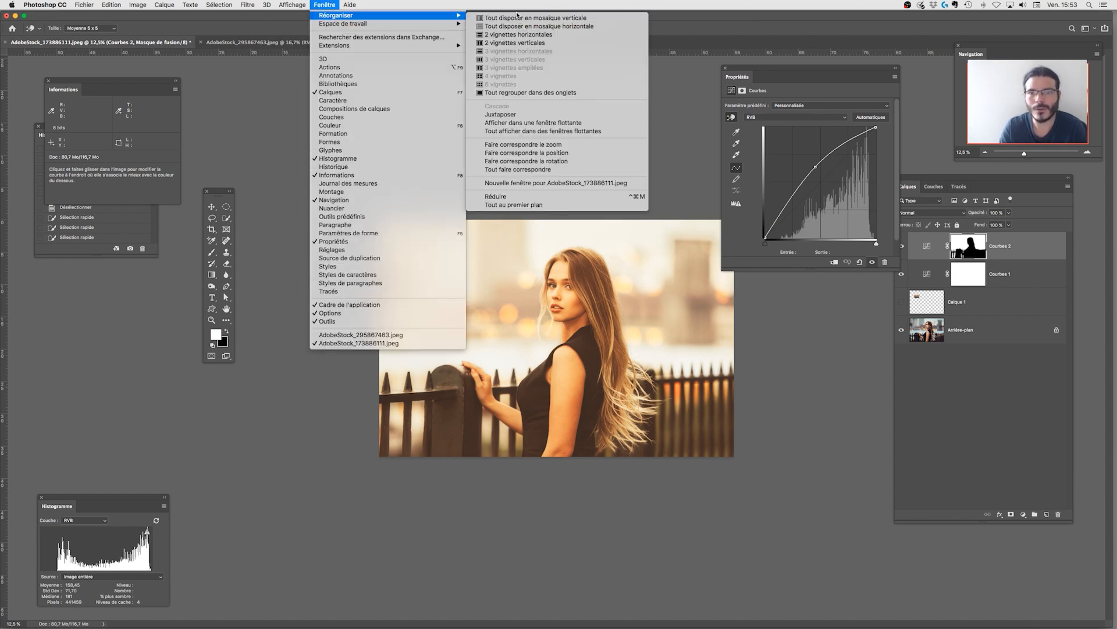
pyautogui.click(527, 35)
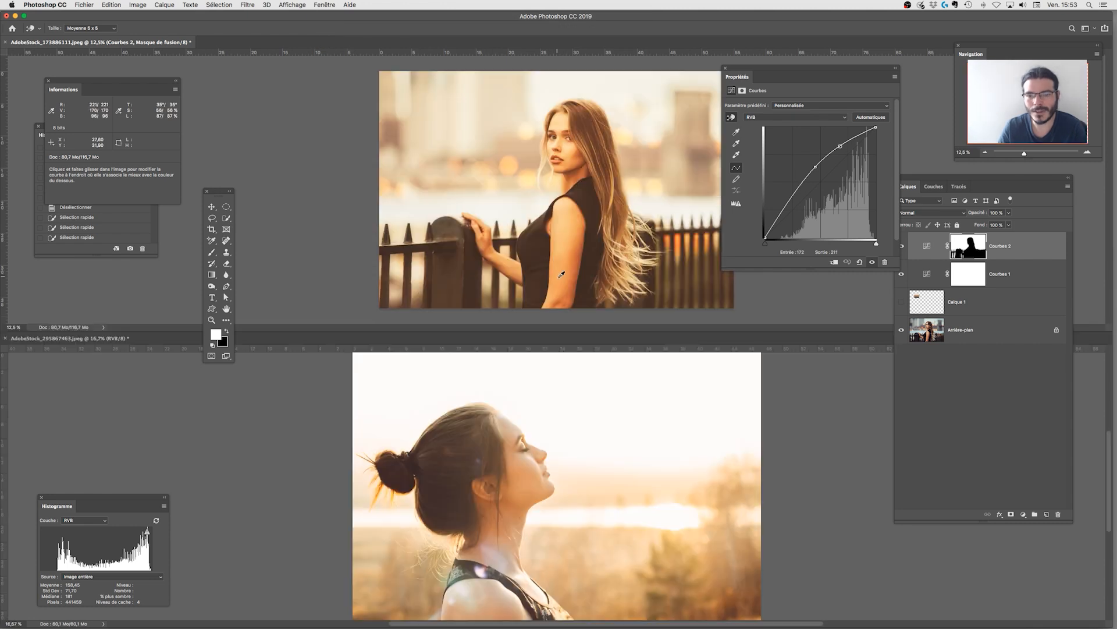
pyautogui.press('h')
pyautogui.press('super+r')
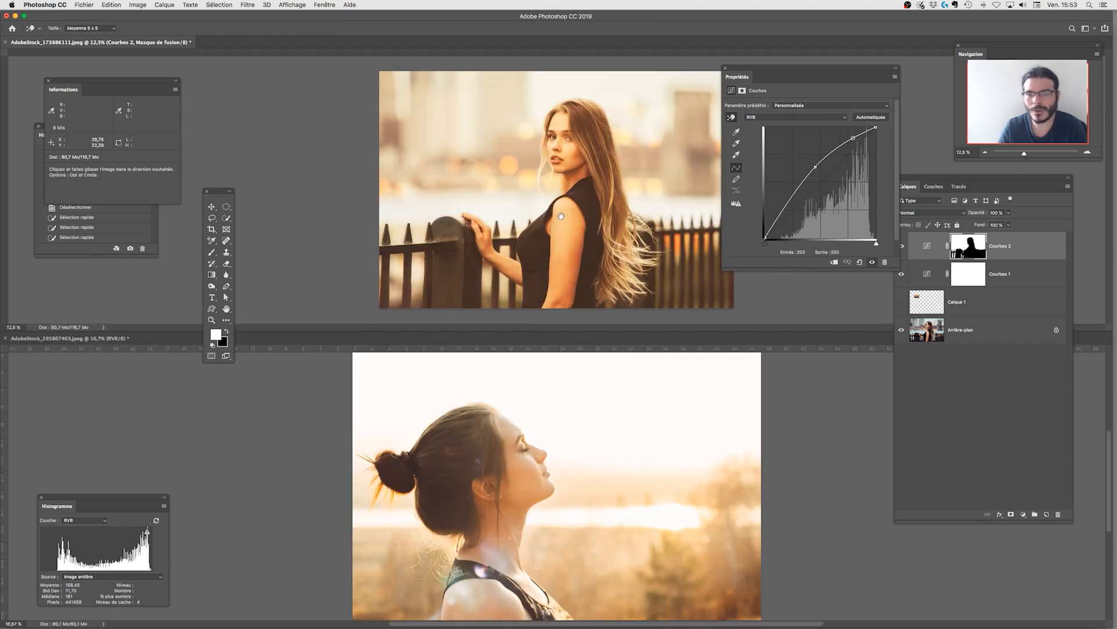
# - Raise Courbes 2's curve midpoint to input 100, output 179, and compare the result with both Curves layers off and on
pyautogui.click(926, 246)
pyautogui.moveTo(816, 167); pyautogui.dragTo(808, 159)
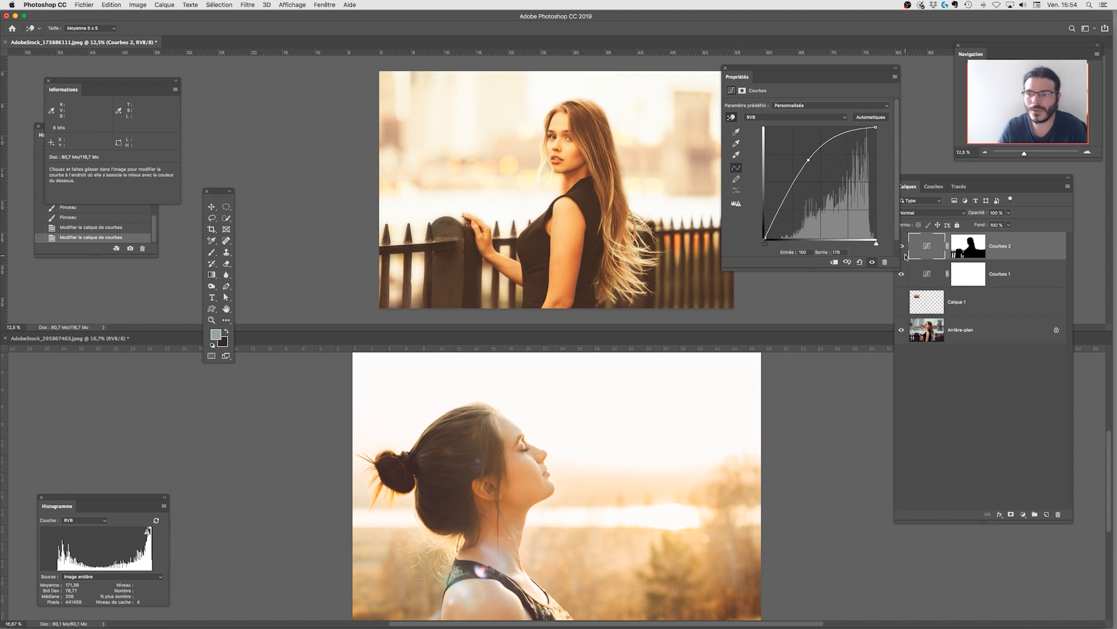
pyautogui.moveTo(903, 247); pyautogui.dragTo(901, 274)
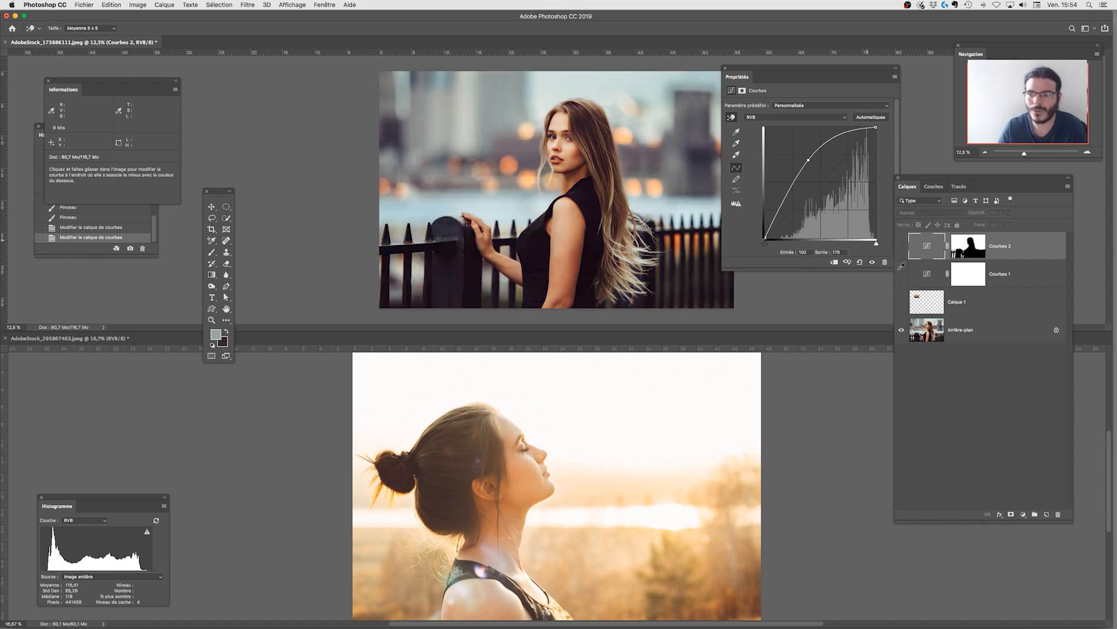
pyautogui.moveTo(902, 275); pyautogui.dragTo(901, 246)
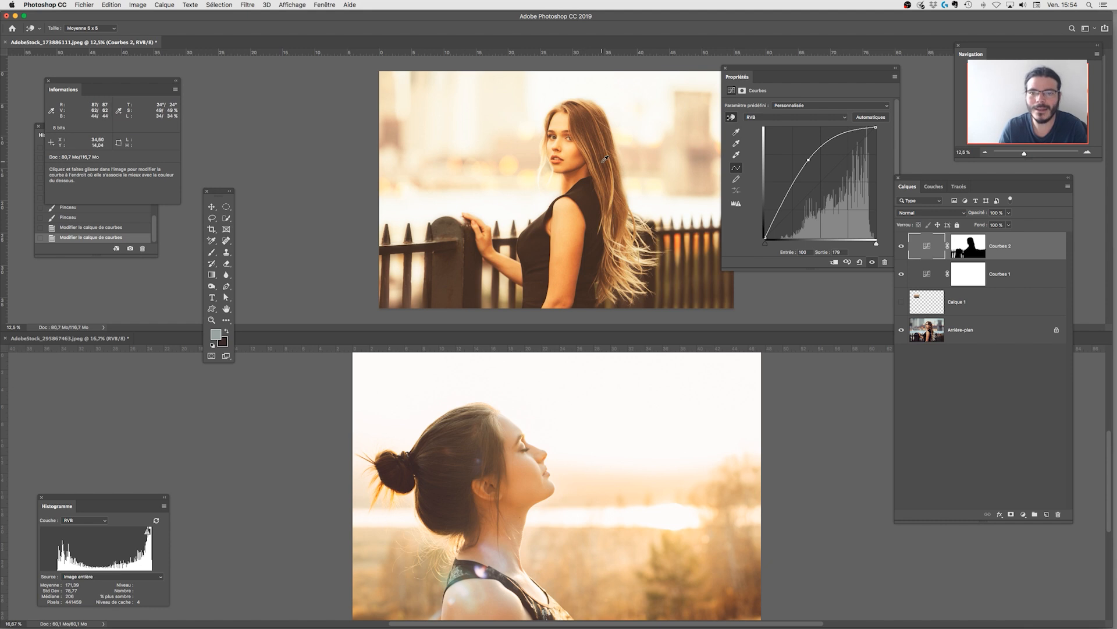
pyautogui.press('h')
pyautogui.press('super+r')
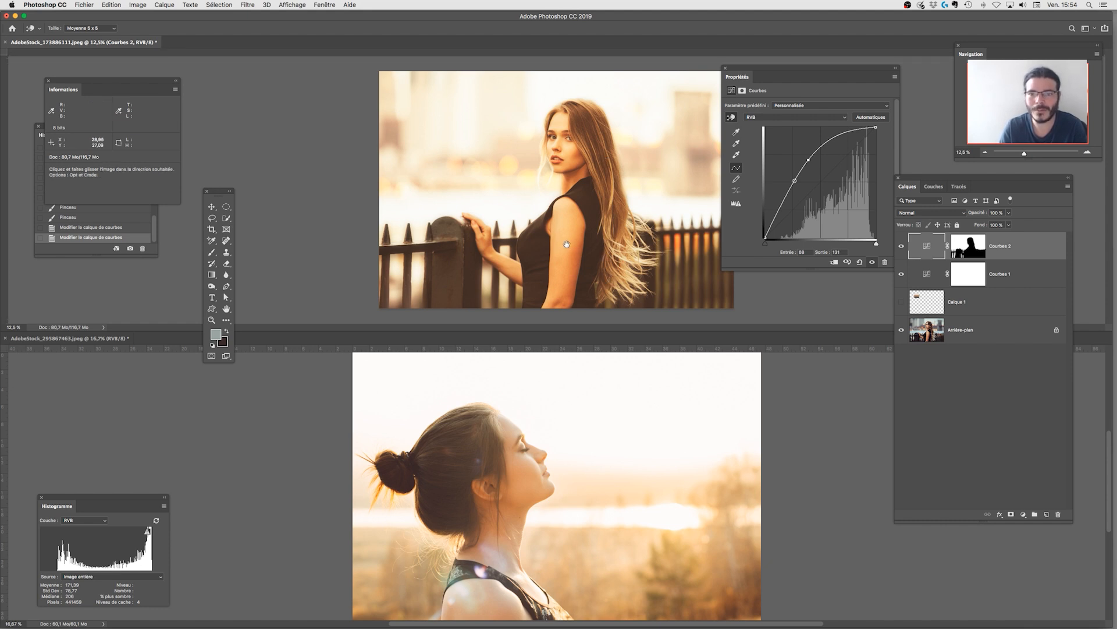
pyautogui.press('super+r')
# - Regroup both photos into tabs in a single window and activate the Zoom tool
pyautogui.click(324, 4)
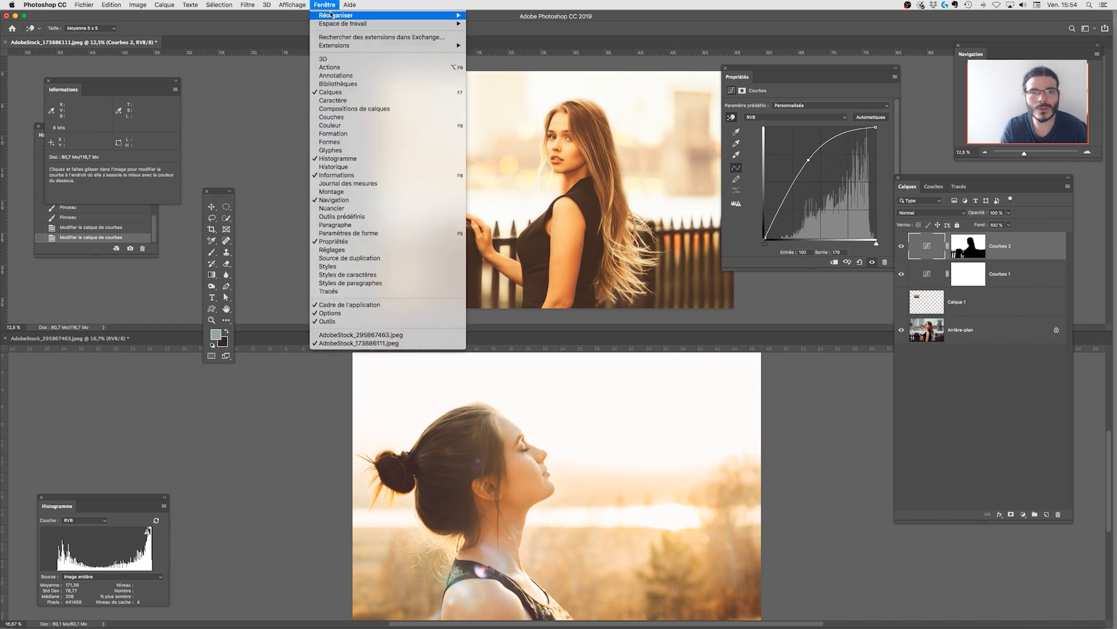
pyautogui.moveTo(336, 16)
pyautogui.click(524, 94)
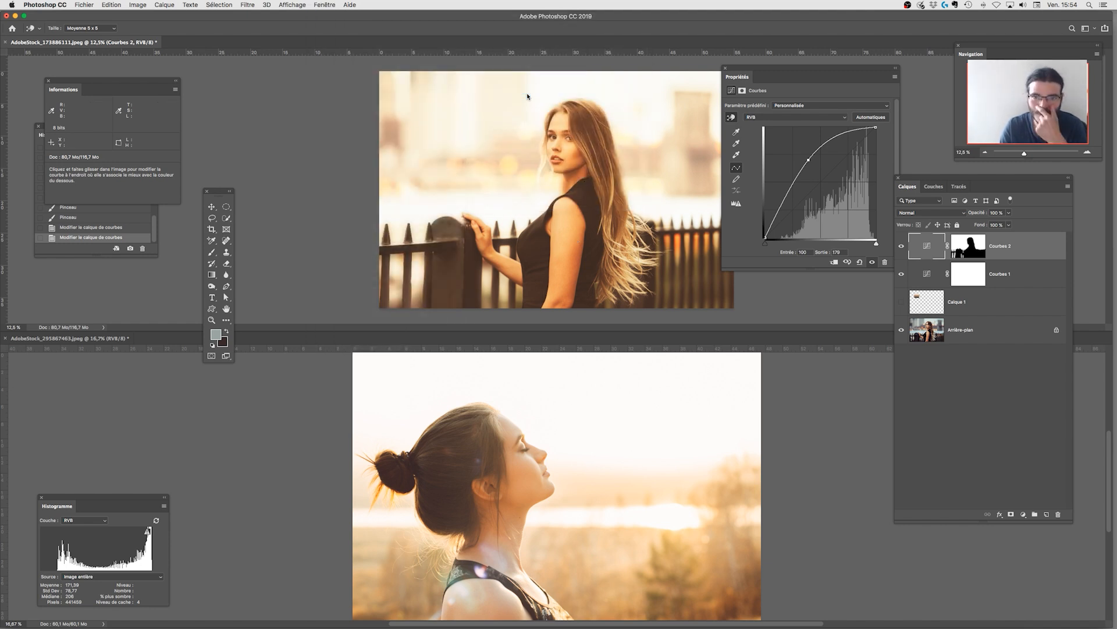
pyautogui.press('z')
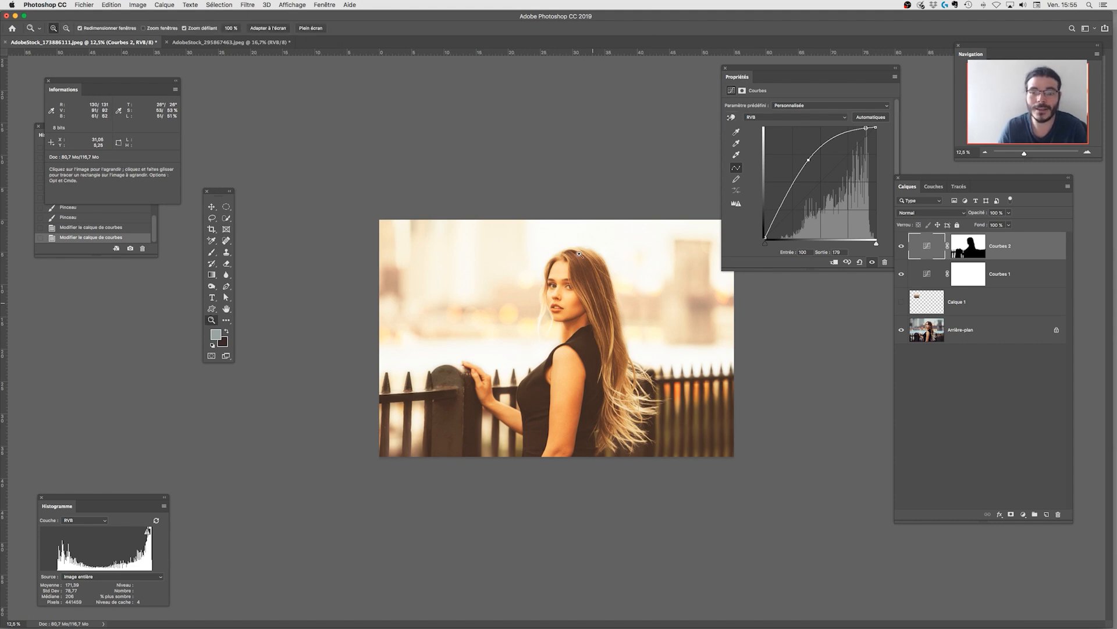